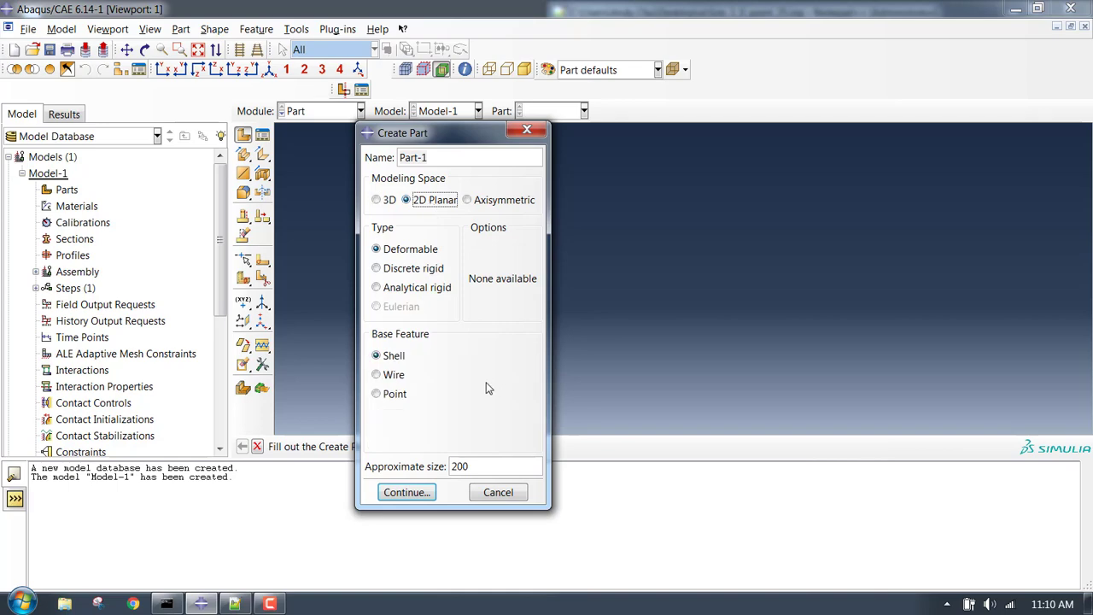
Confirm Part-1 as a 2D planar deformable shell with approximate size 200.
click(406, 493)
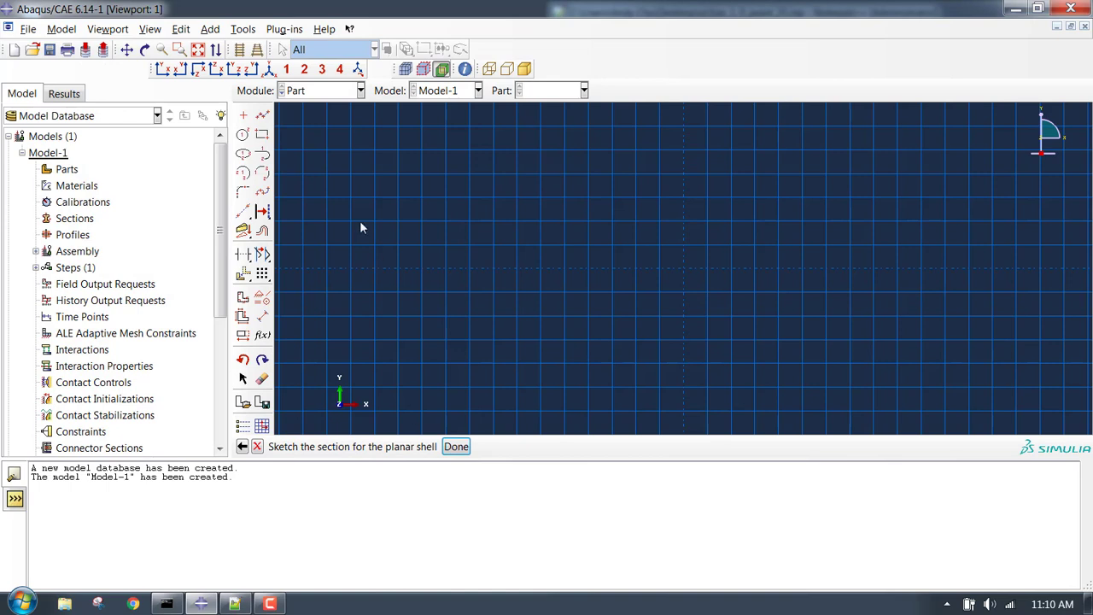
Sketch a rectangle with corners at 0,0 and 12.5,25.
click(263, 135)
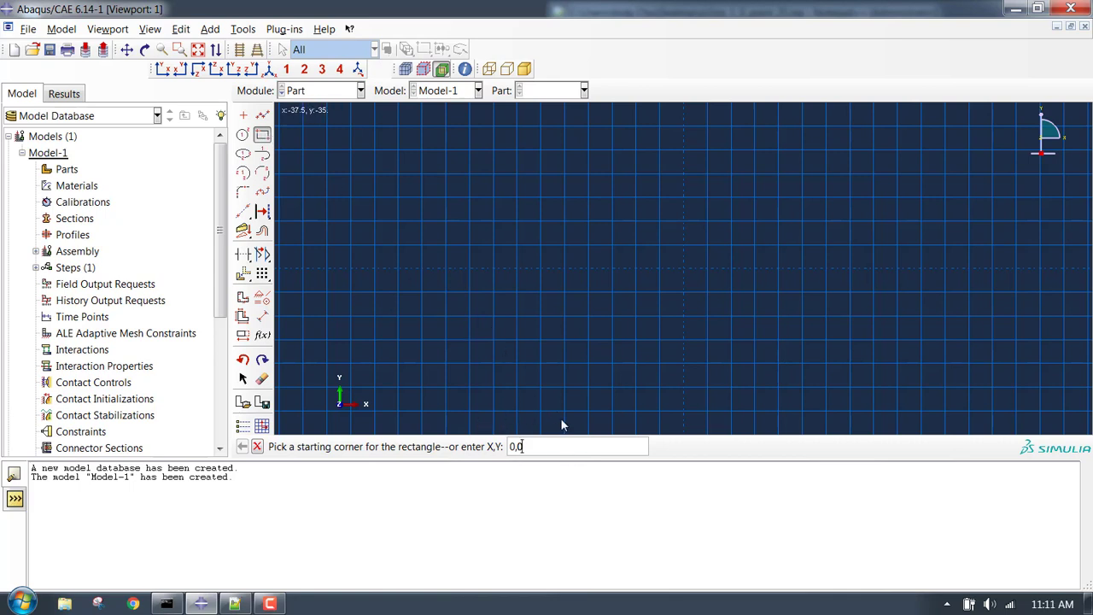
key(Return)
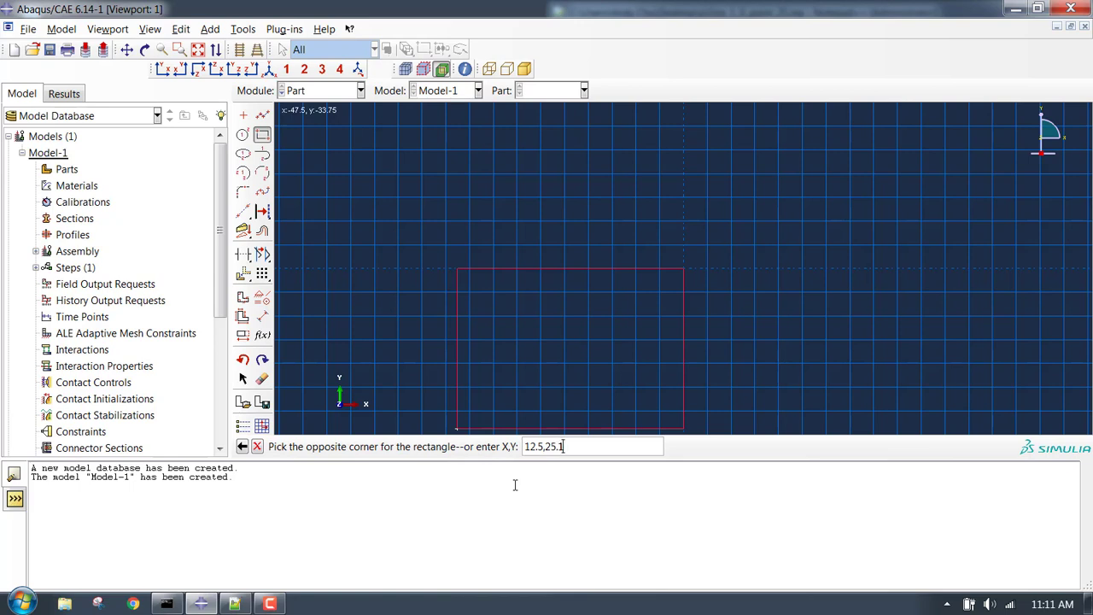
key(Return)
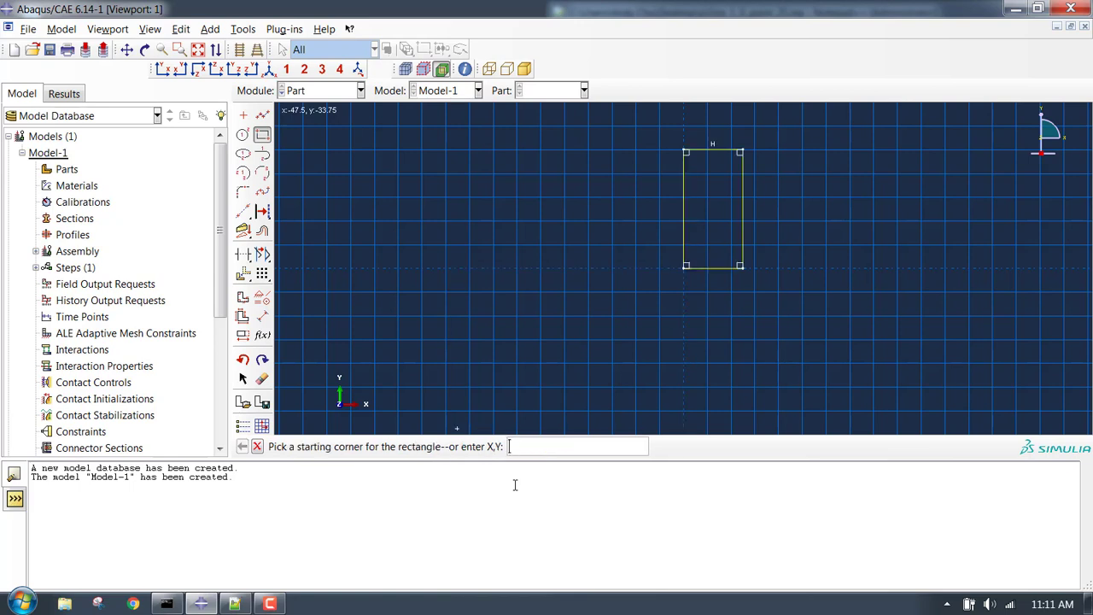
scroll(755, 191, up, 1)
scroll(750, 144, up, 1)
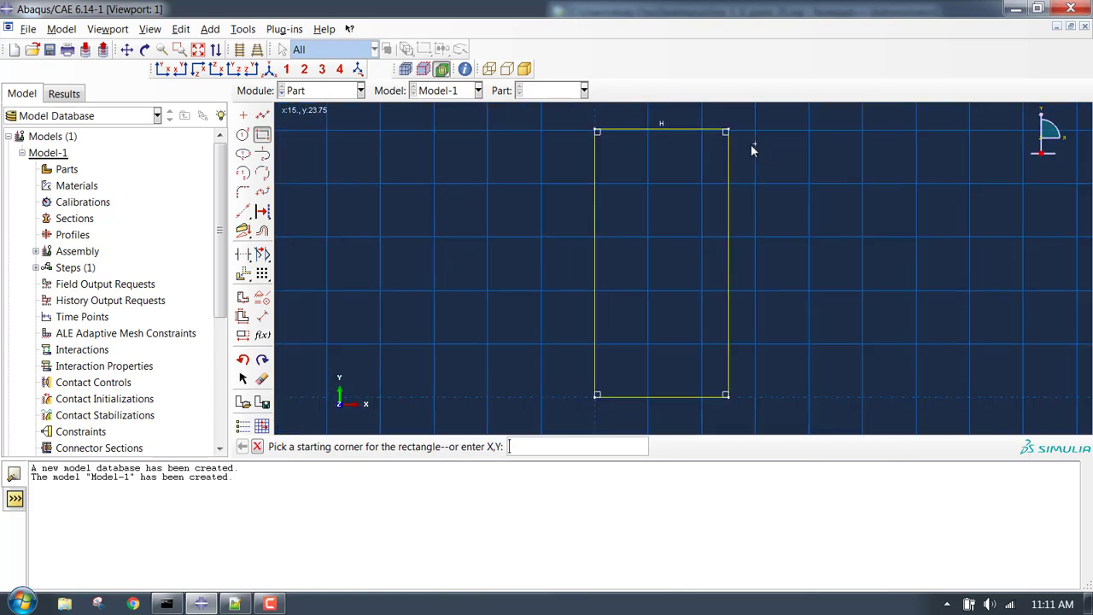
Draw a horizontal line across the rectangle at mid-height and place a point on it near the left edge.
click(264, 118)
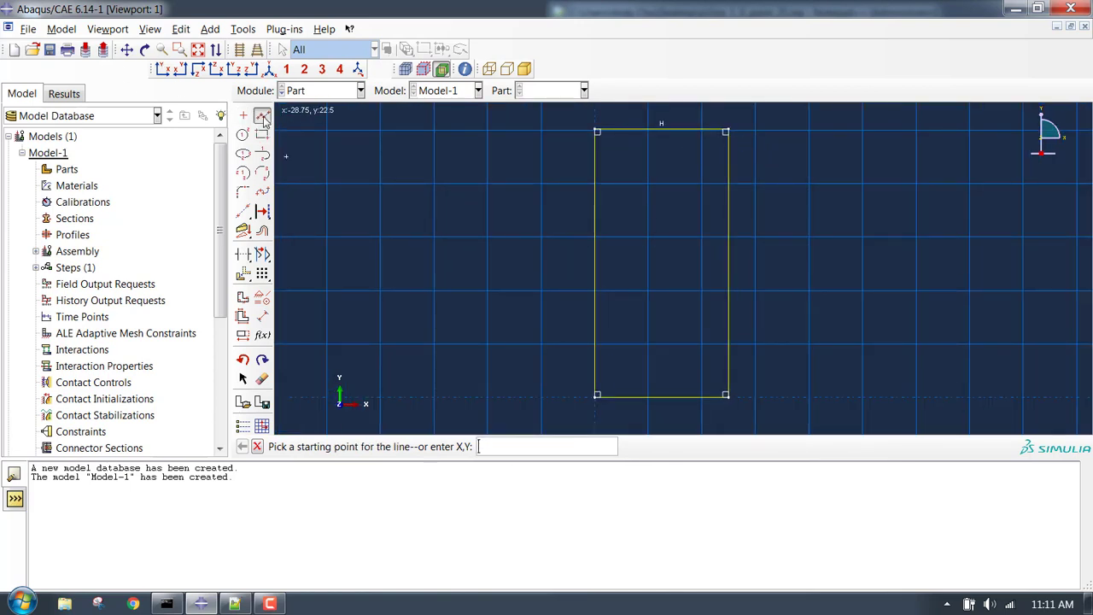
scroll(760, 291, up, 2)
scroll(555, 275, down, 2)
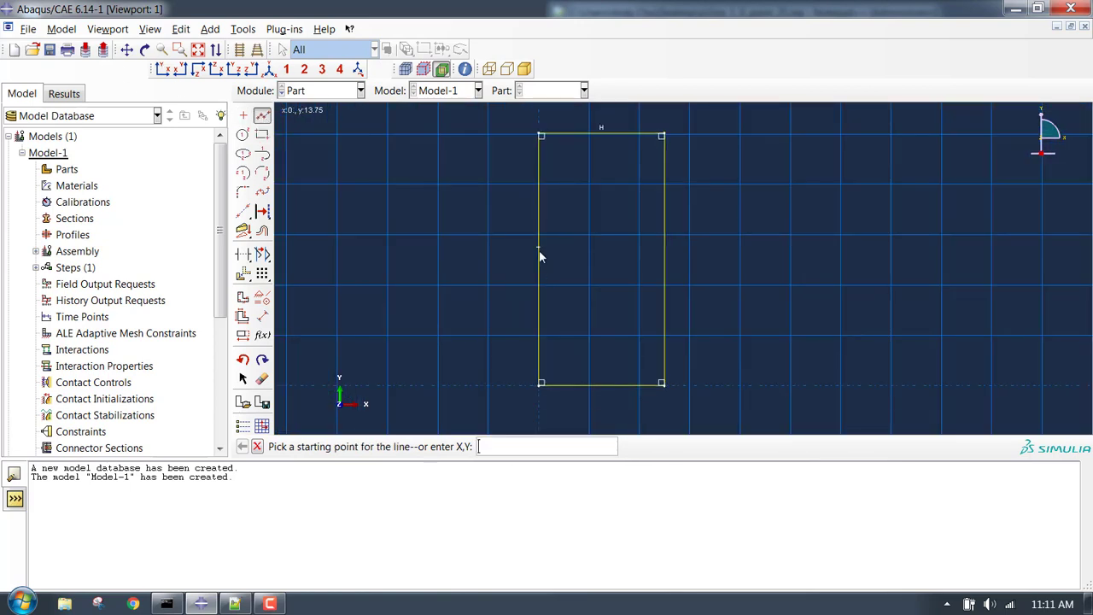
click(540, 259)
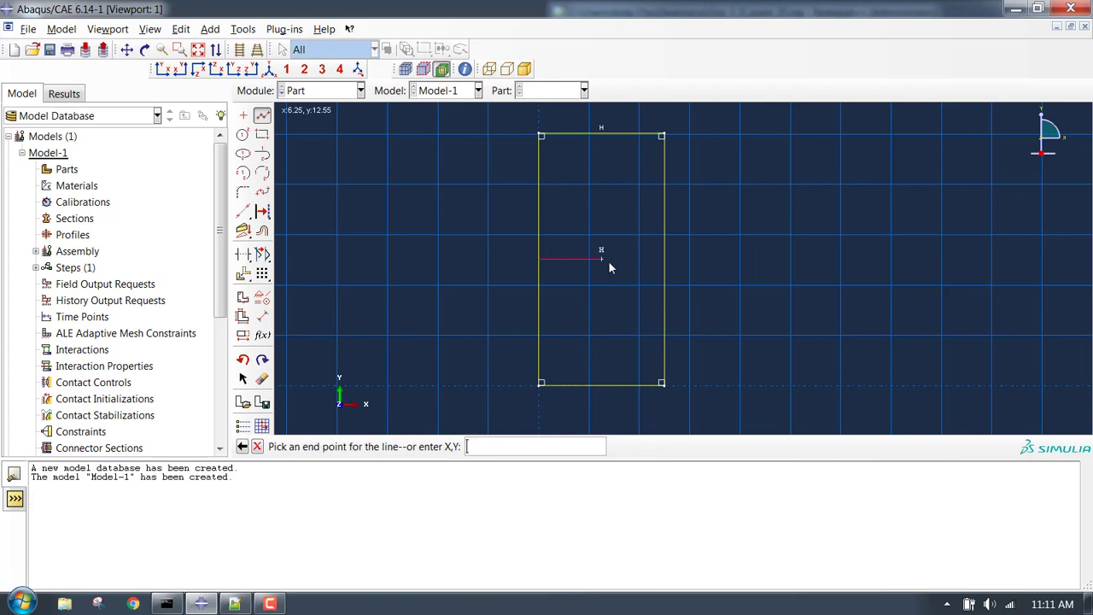
click(664, 259)
key(Escape)
scroll(599, 271, up, 3)
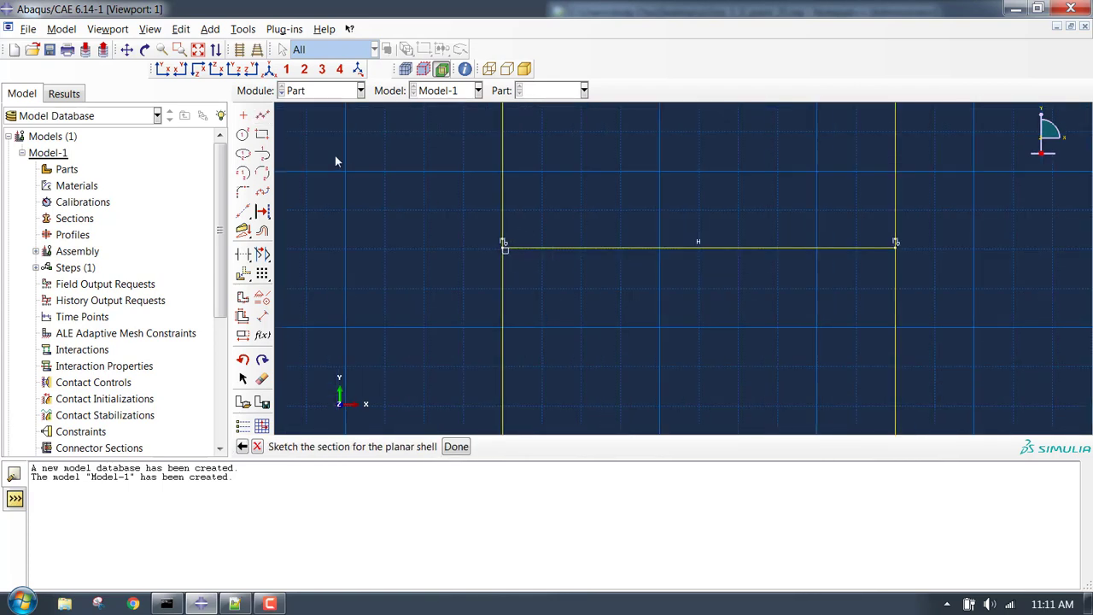
click(243, 115)
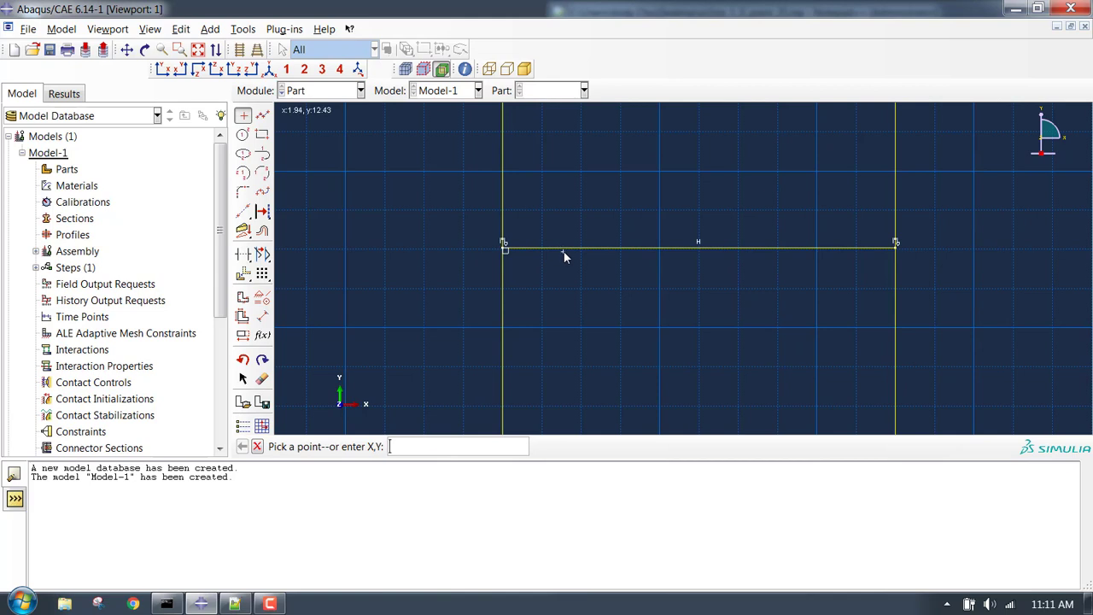
click(563, 254)
key(Escape)
Draw short vertical lines up and down from the point on the midline.
click(262, 115)
scroll(566, 255, up, 3)
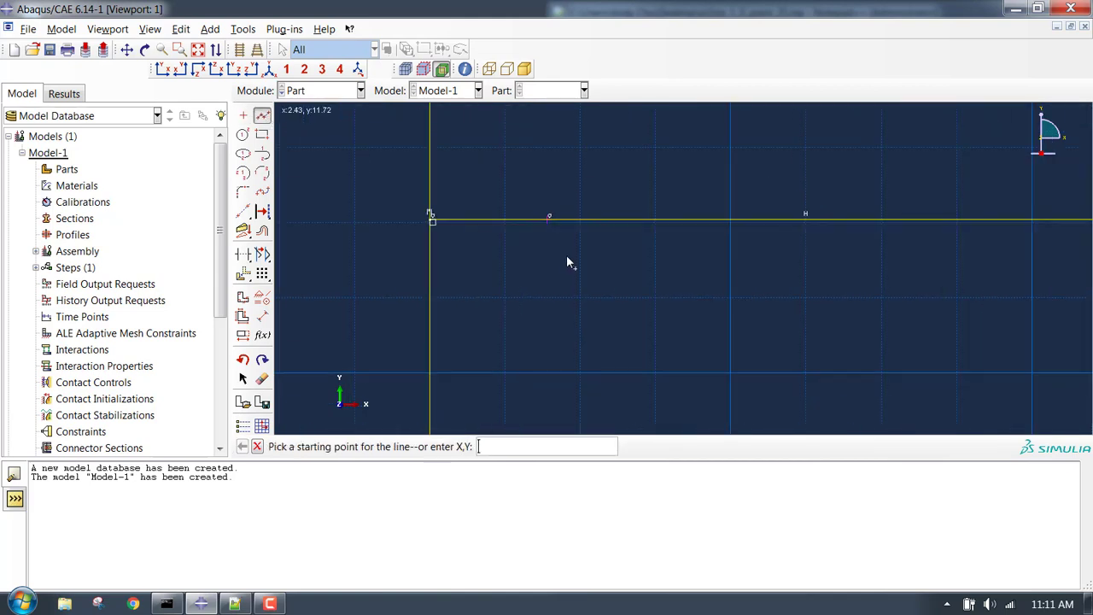
click(547, 220)
key(Escape)
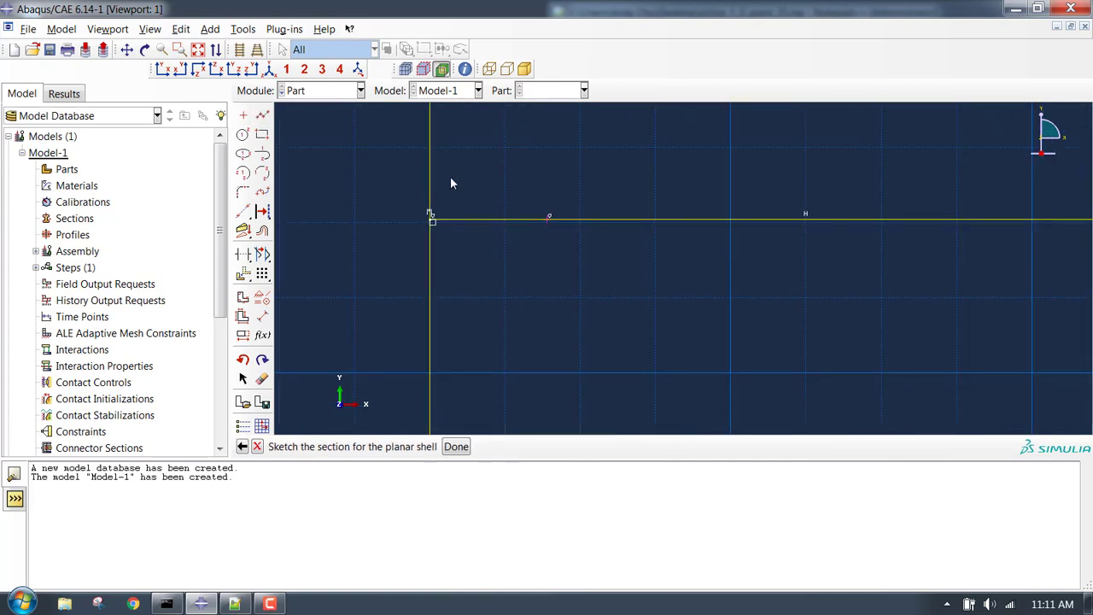
click(264, 116)
click(549, 216)
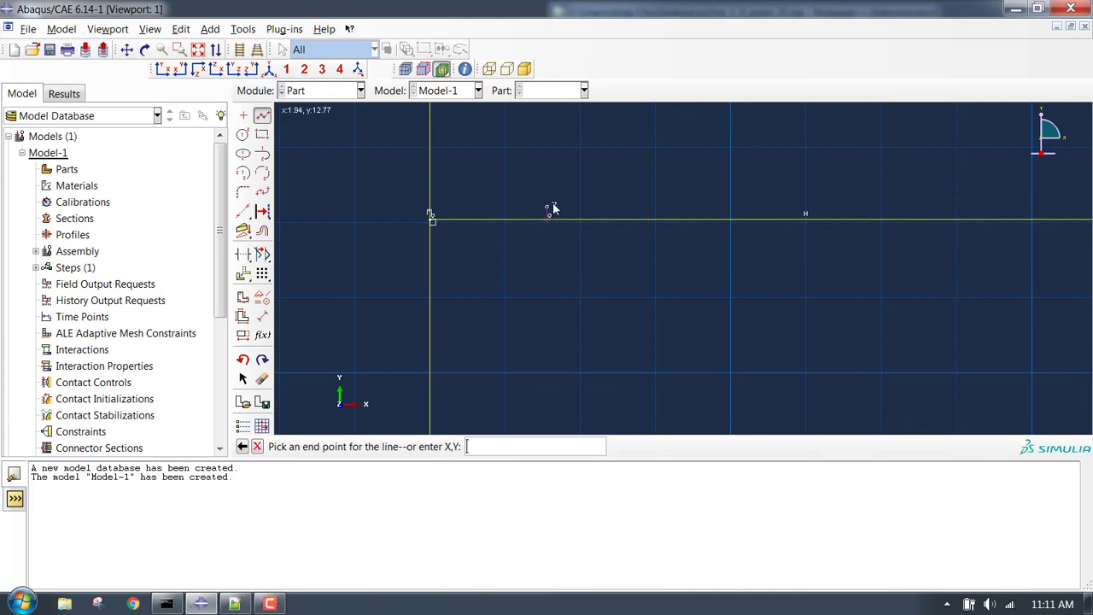
click(552, 194)
key(Escape)
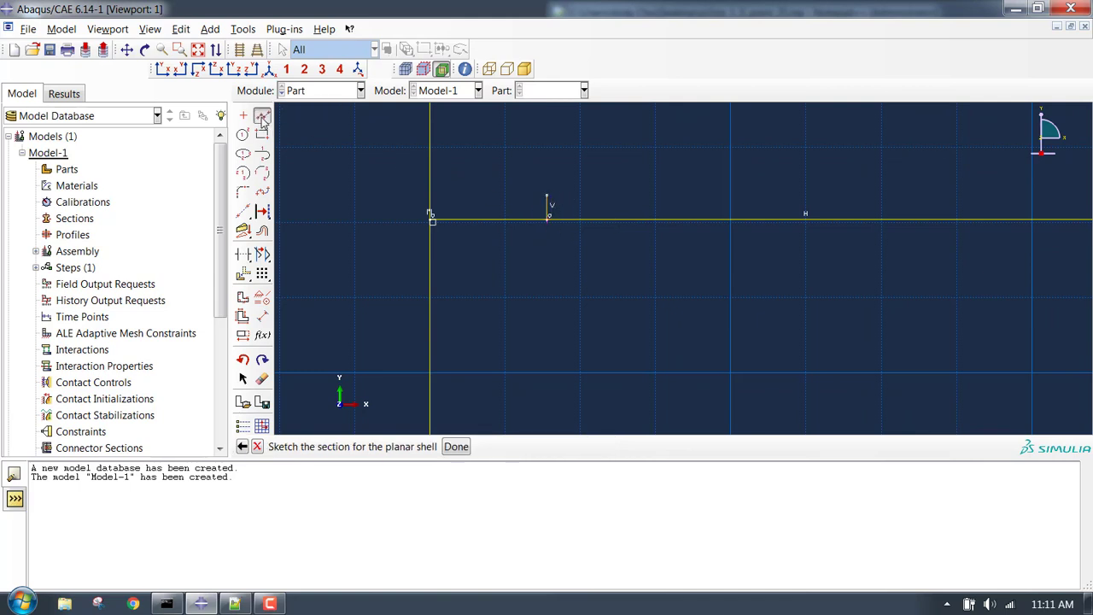
click(263, 116)
click(547, 223)
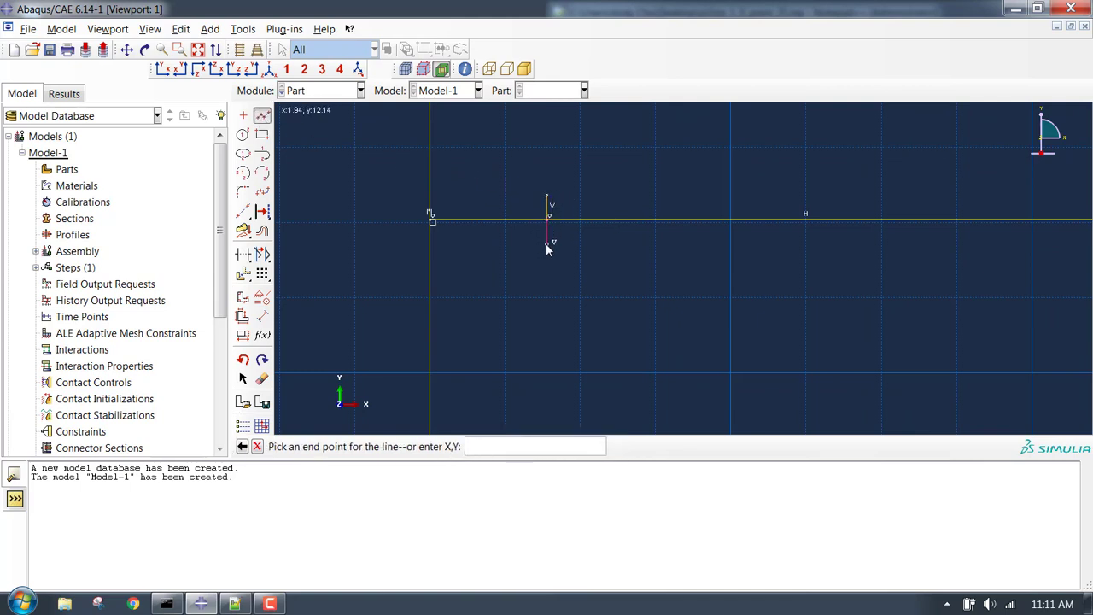
click(546, 244)
key(Escape)
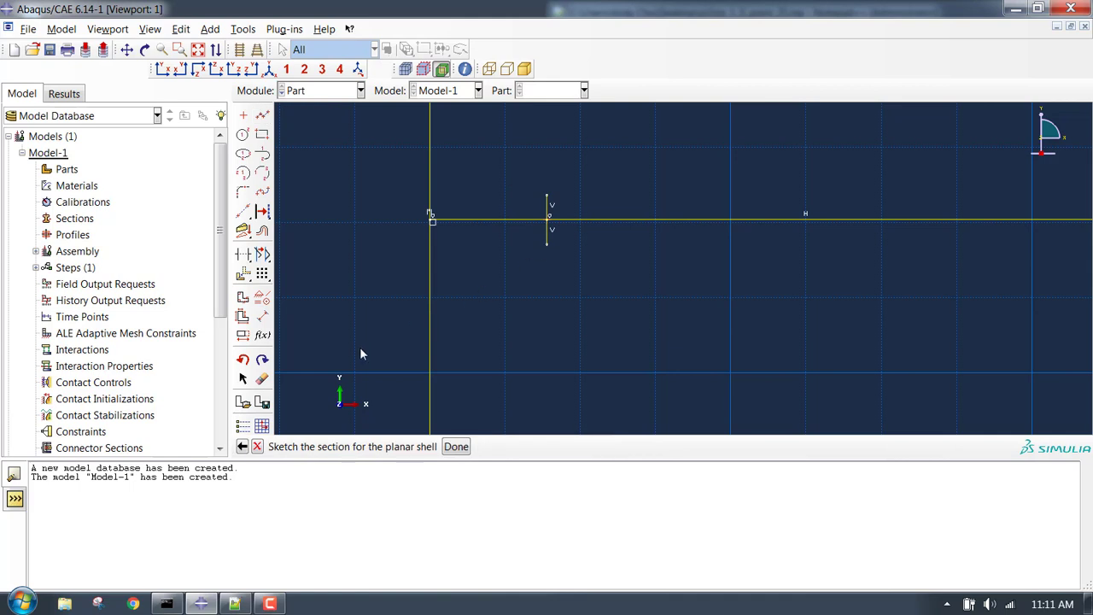
Dimension the upper and lower vertical segments to 0.05 each.
click(262, 317)
scroll(515, 181, up, 5)
click(614, 243)
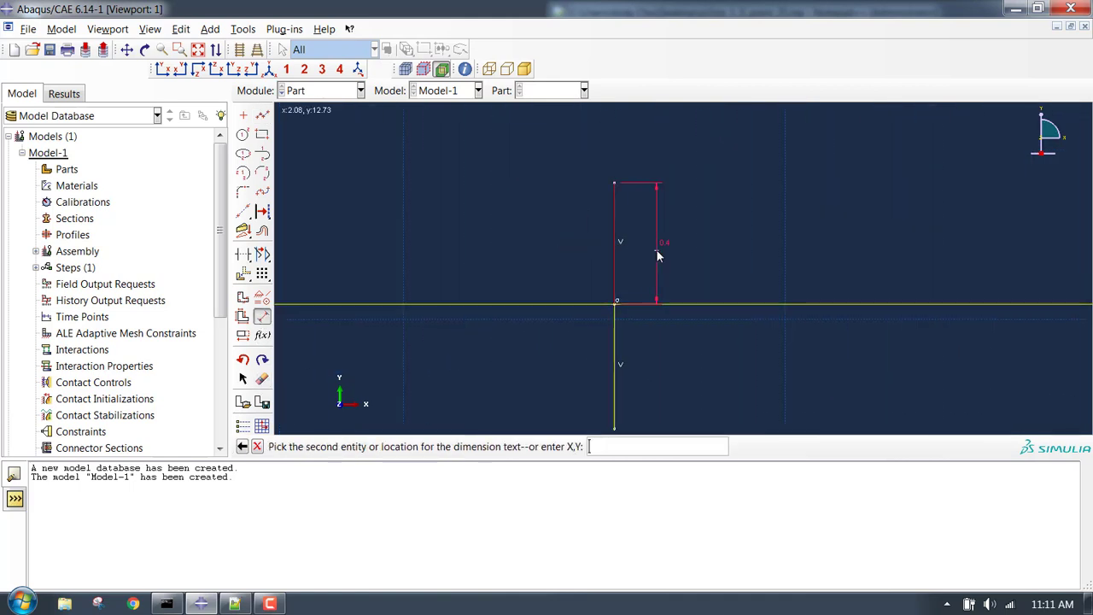
click(656, 251)
text(0.0)
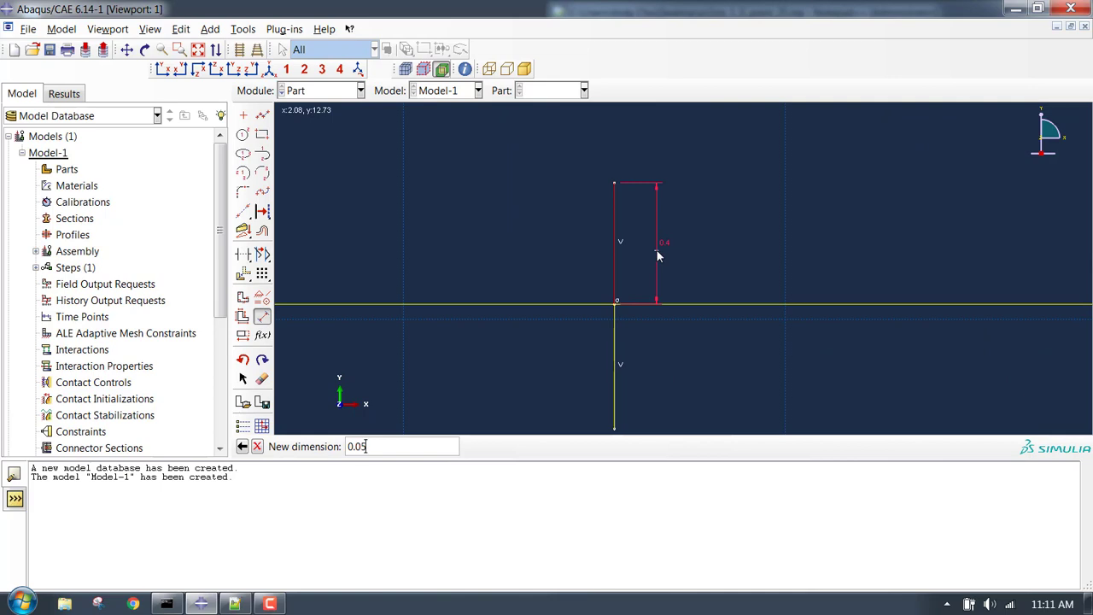
text(5)
key(Return)
click(620, 271)
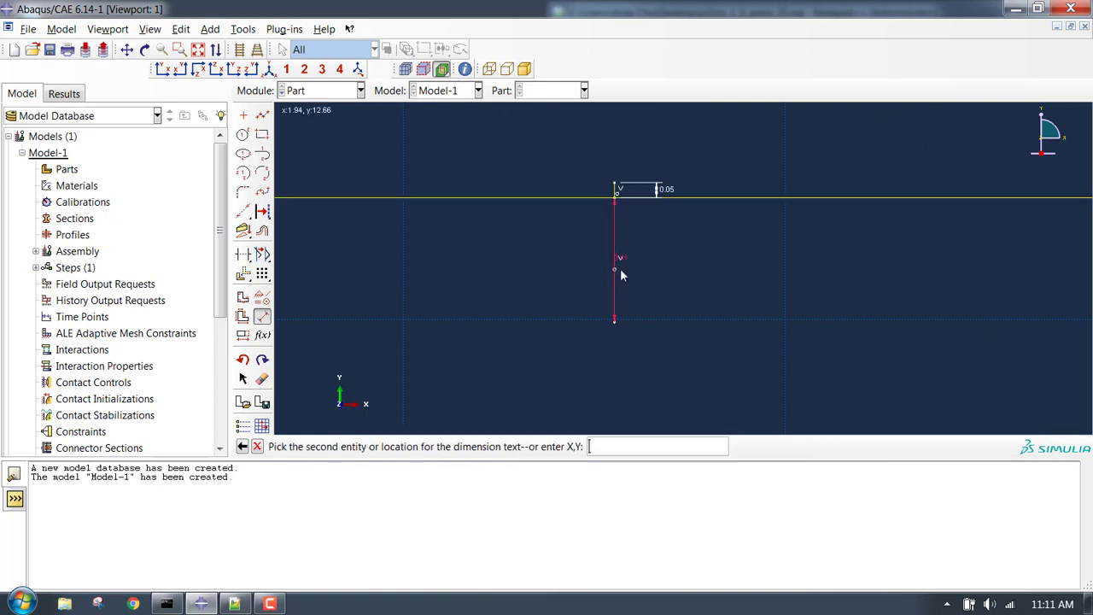
click(637, 270)
text(0.05)
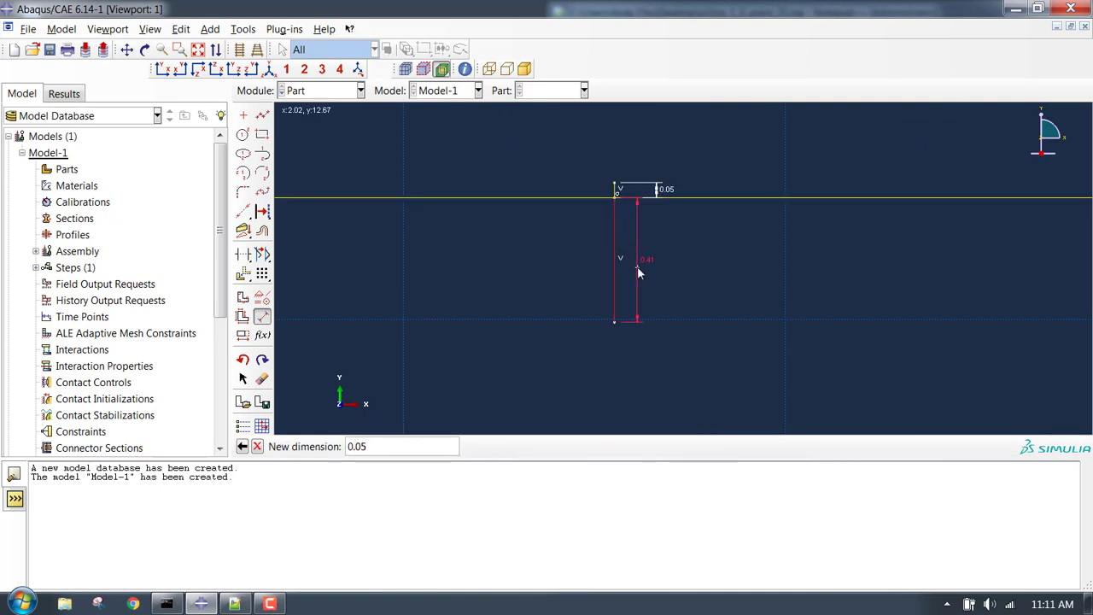
key(Return)
scroll(637, 266, up, 4)
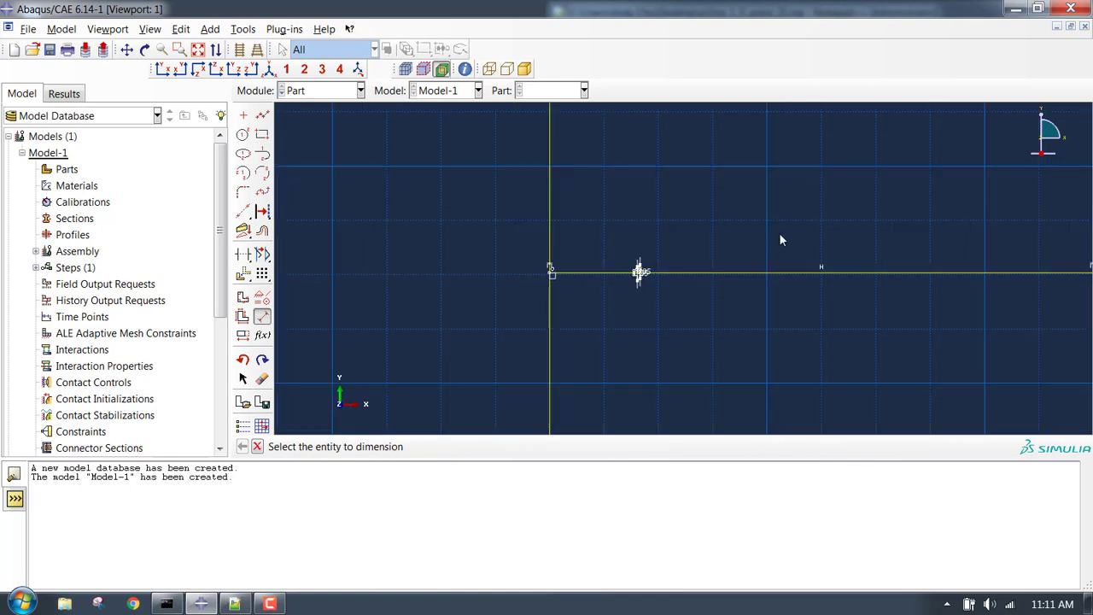
scroll(630, 270, up, 4)
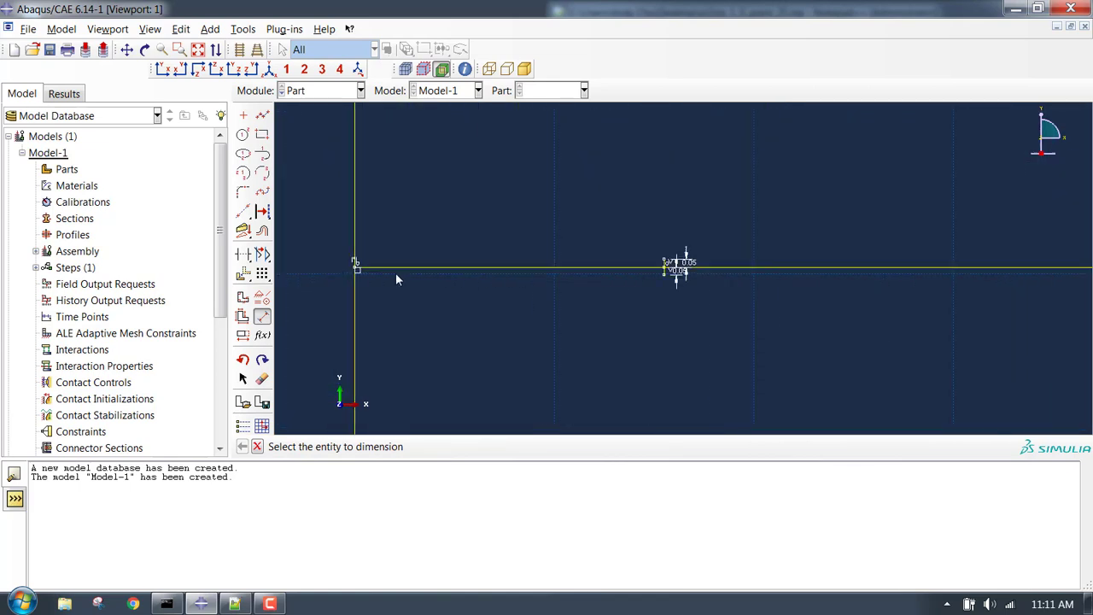
click(264, 116)
Draw two slanted lines from the top and bottom of the small cut to the plate's left edge.
click(666, 262)
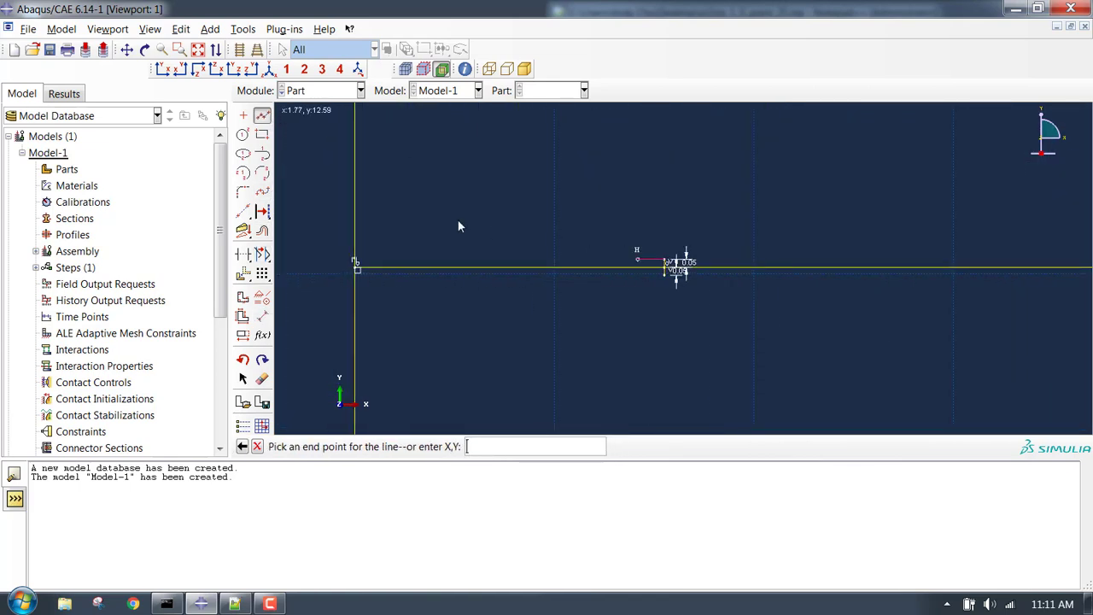
click(357, 207)
click(269, 118)
click(263, 116)
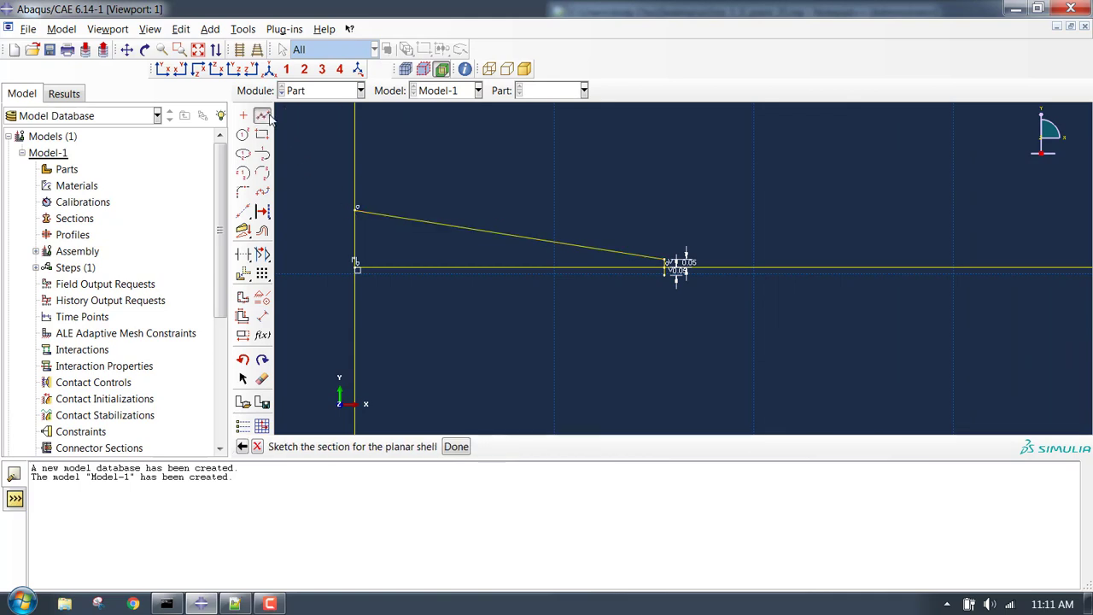
click(665, 271)
click(356, 318)
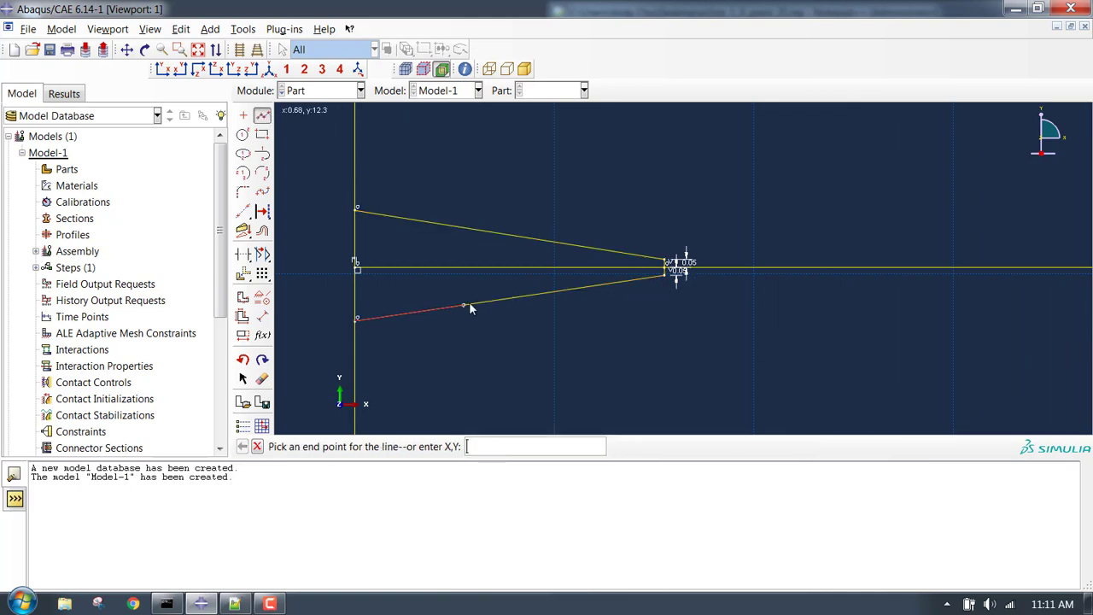
click(264, 116)
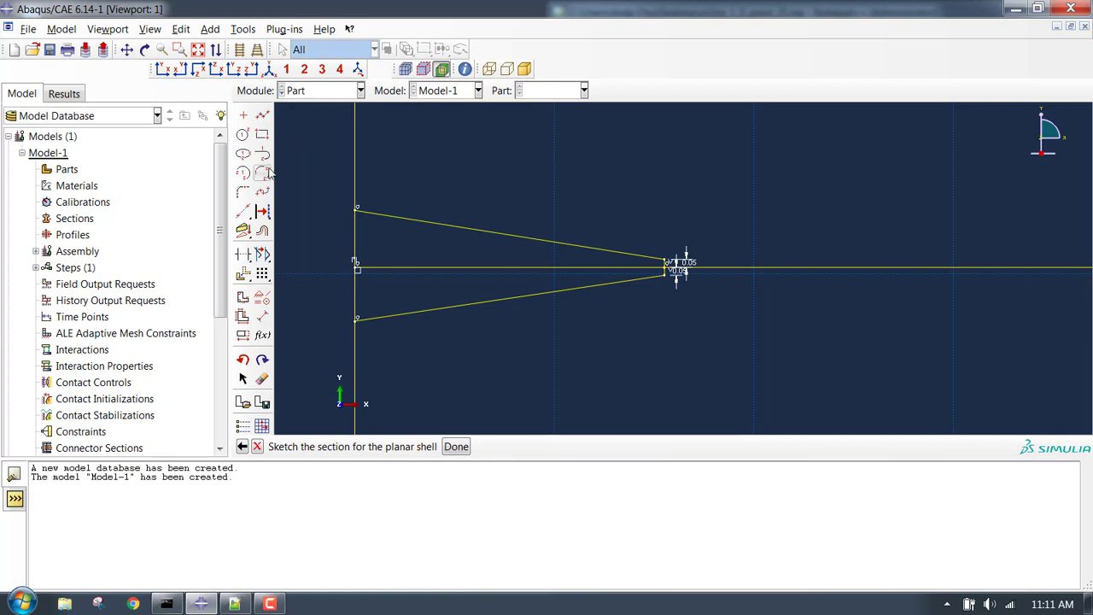
click(262, 316)
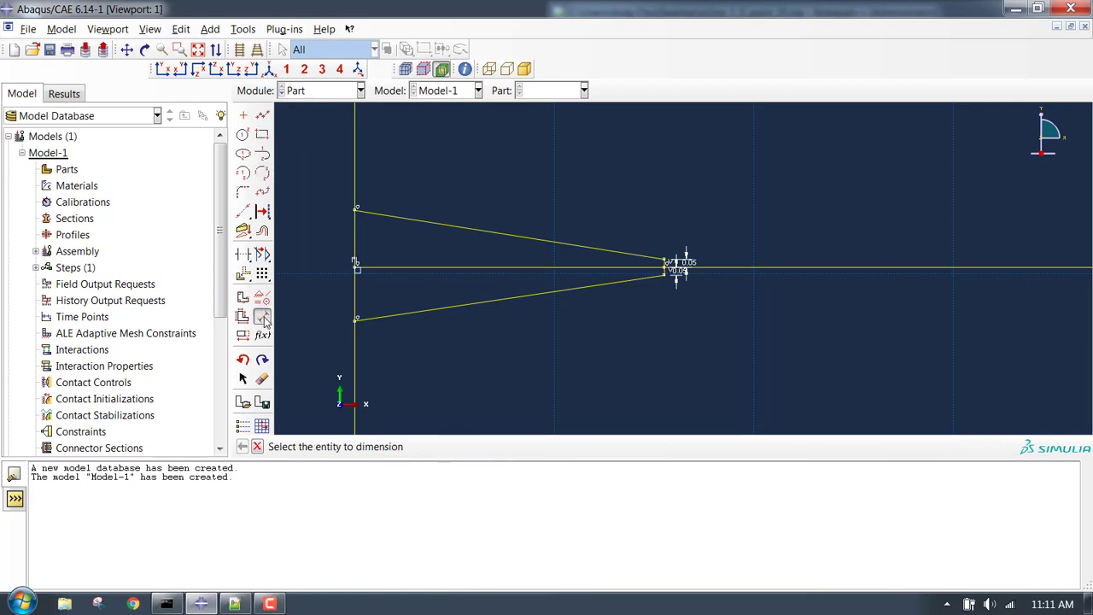
Dimension the notch opening on the left edge to 0.25 above and 0.25 below the midline.
click(357, 266)
click(357, 209)
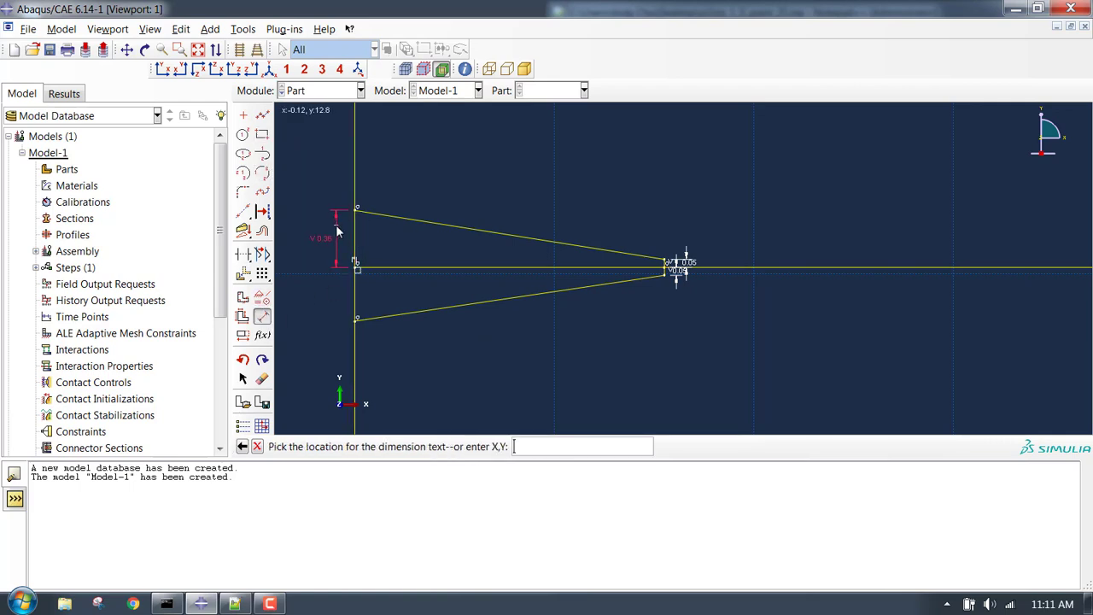
click(337, 230)
text(0.25)
key(Return)
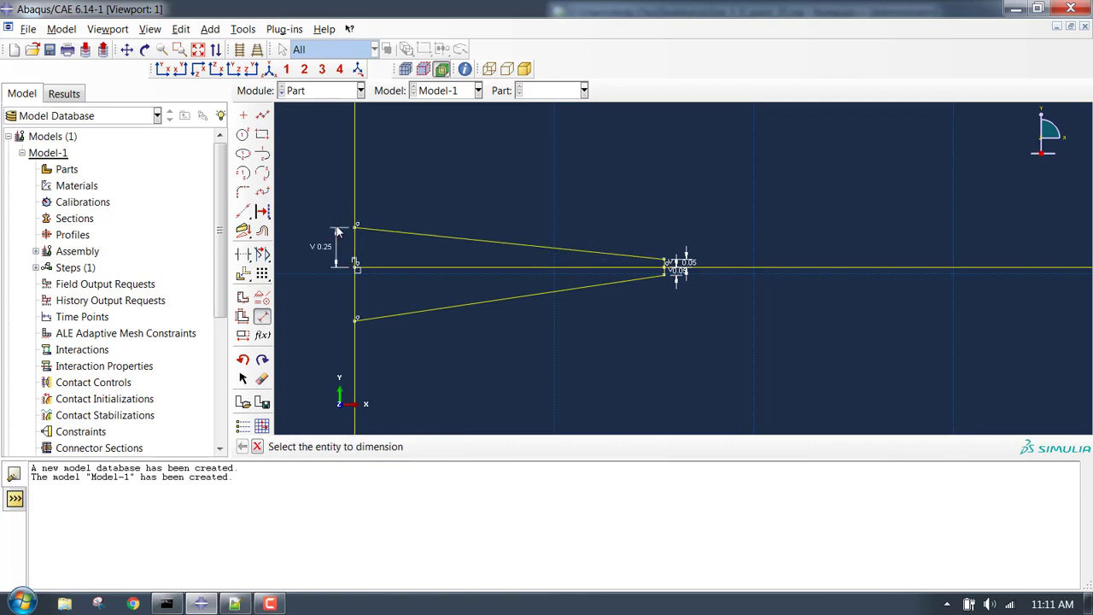
click(357, 317)
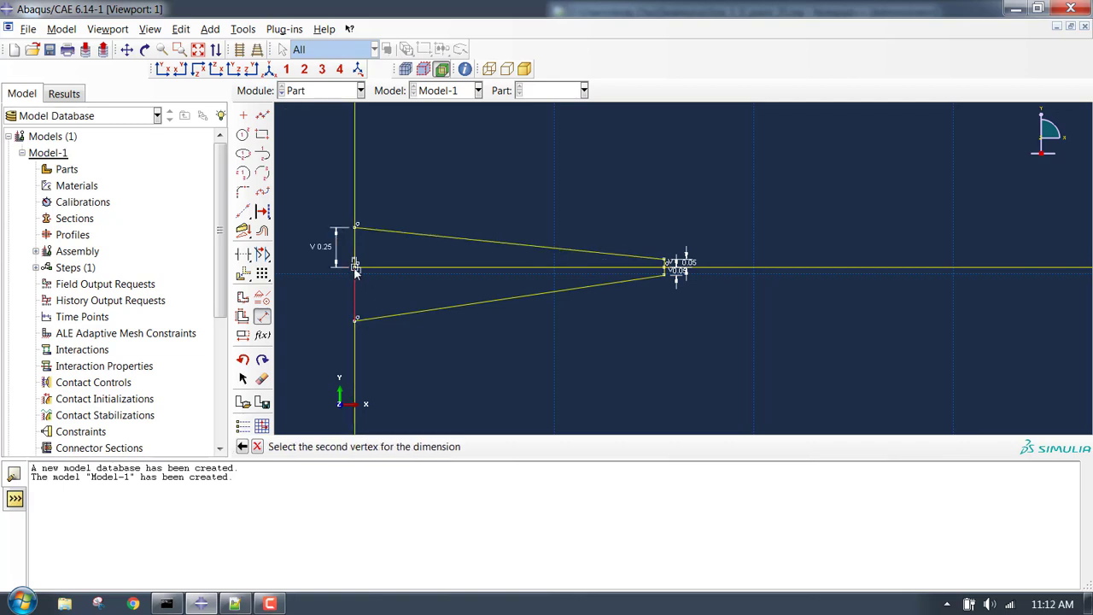
click(356, 269)
click(336, 300)
text(0.25)
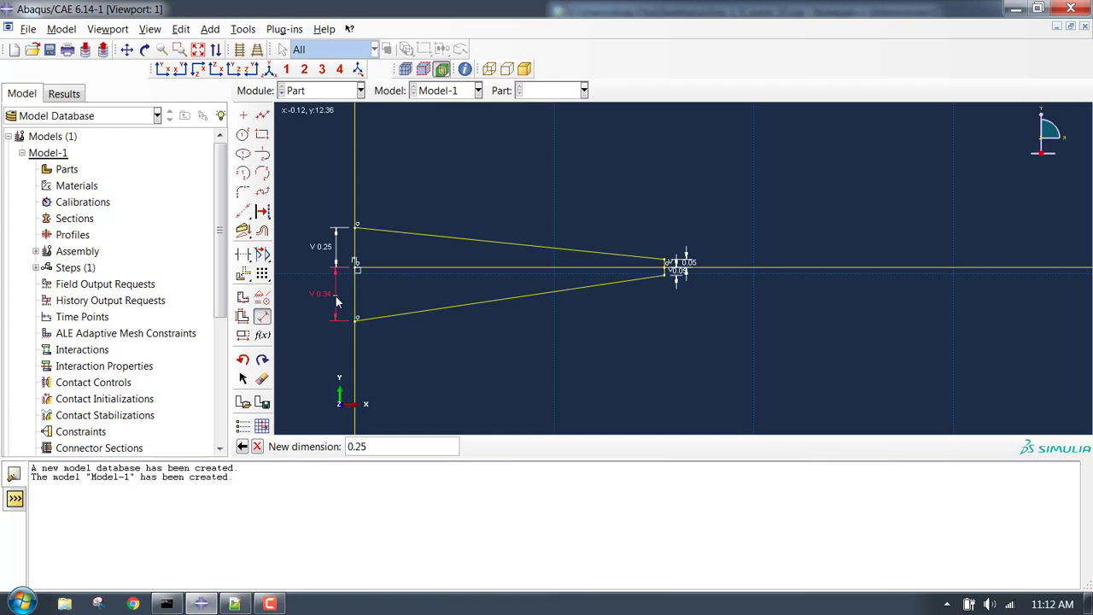
key(Return)
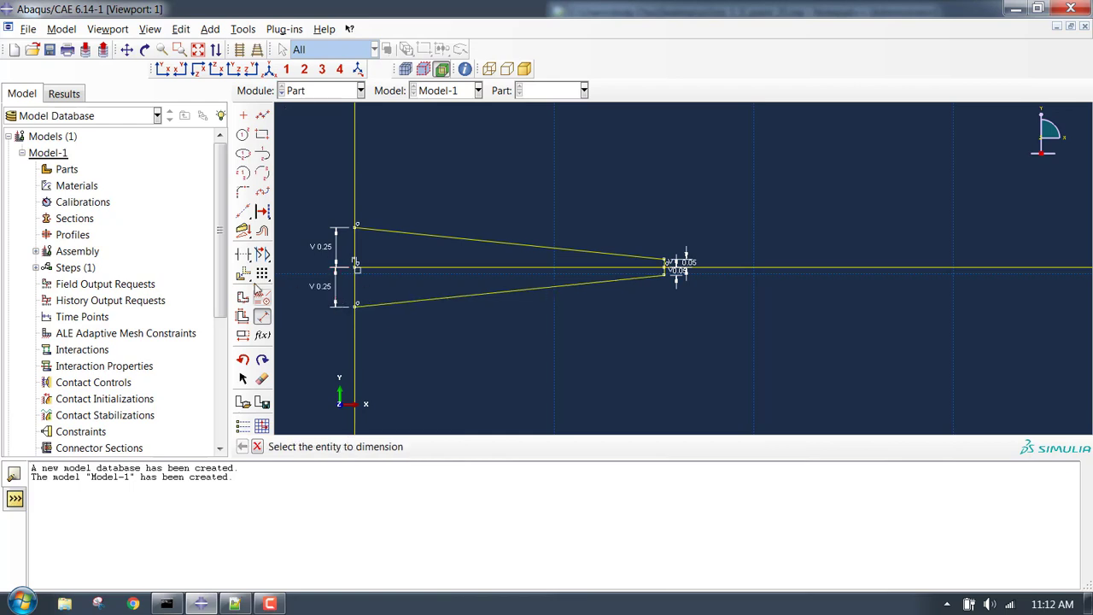
click(242, 253)
Trim the centre line segments and delete the two 0.05 tip segments.
click(373, 271)
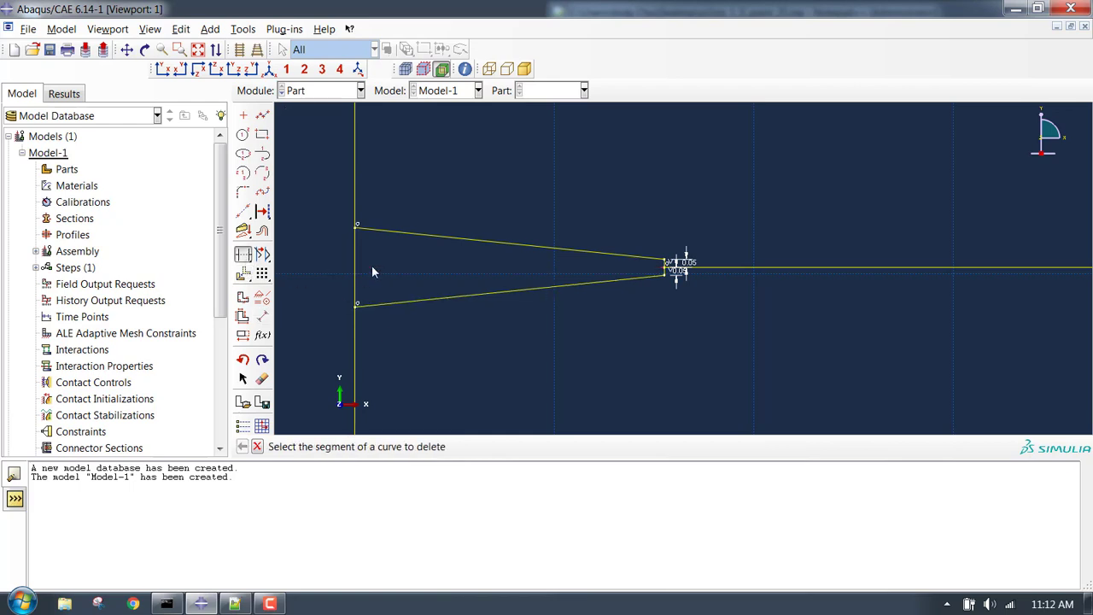
click(357, 266)
click(781, 268)
scroll(760, 270, down, 5)
scroll(759, 270, up, 4)
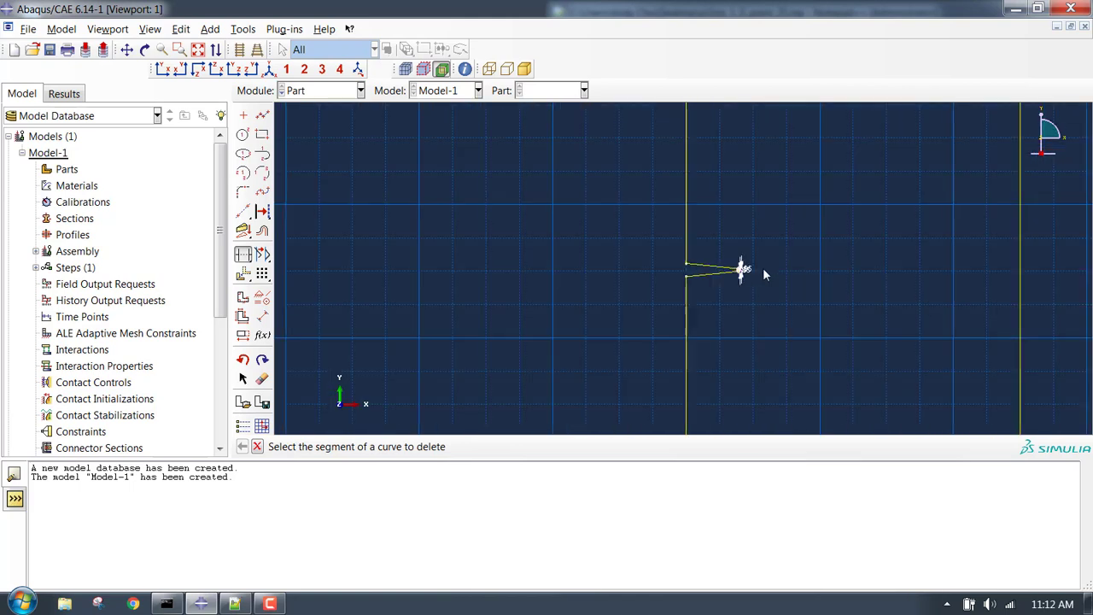
scroll(817, 286, up, 10)
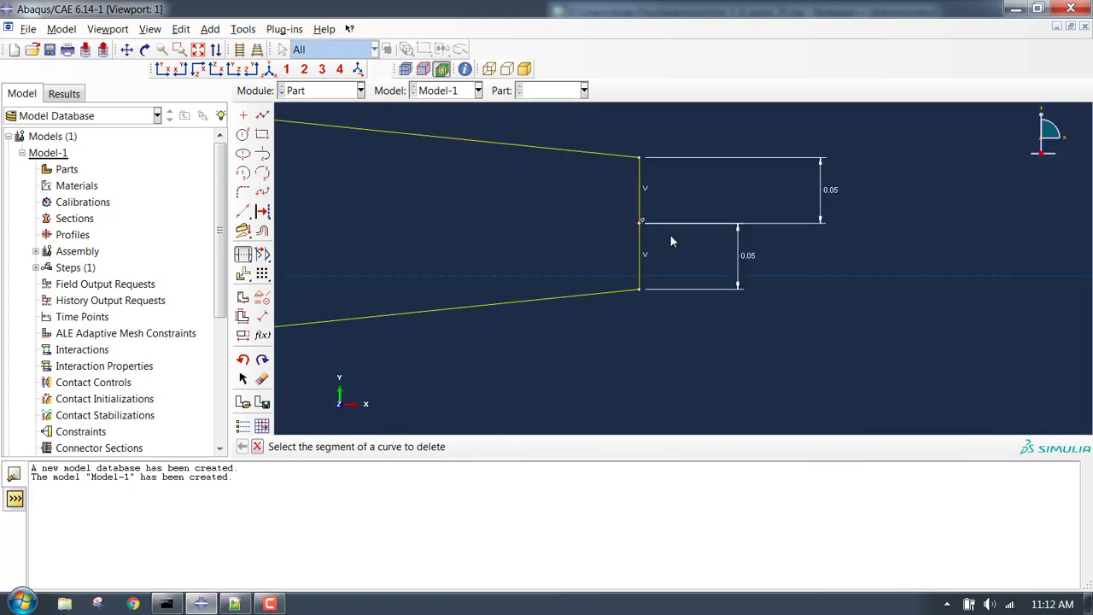
scroll(669, 198, up, 1)
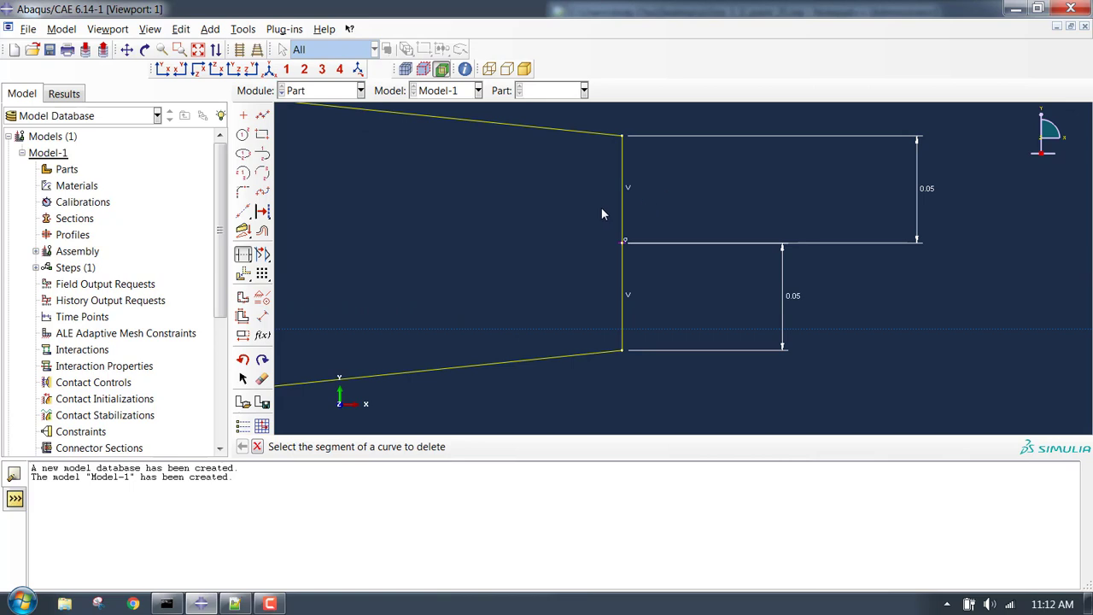
click(262, 378)
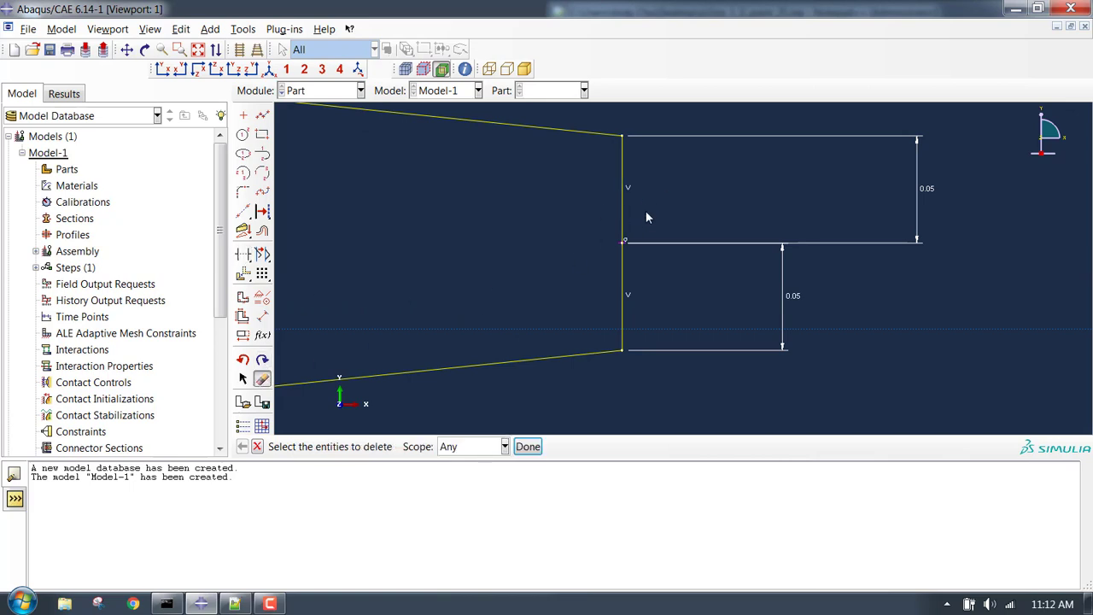
click(624, 282)
click(527, 446)
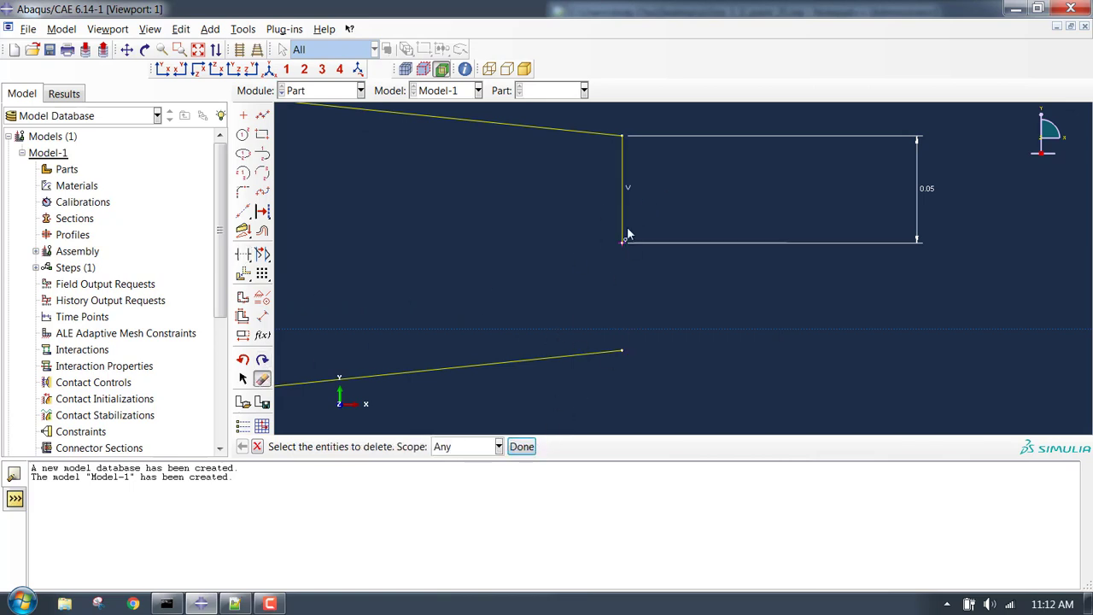
click(522, 446)
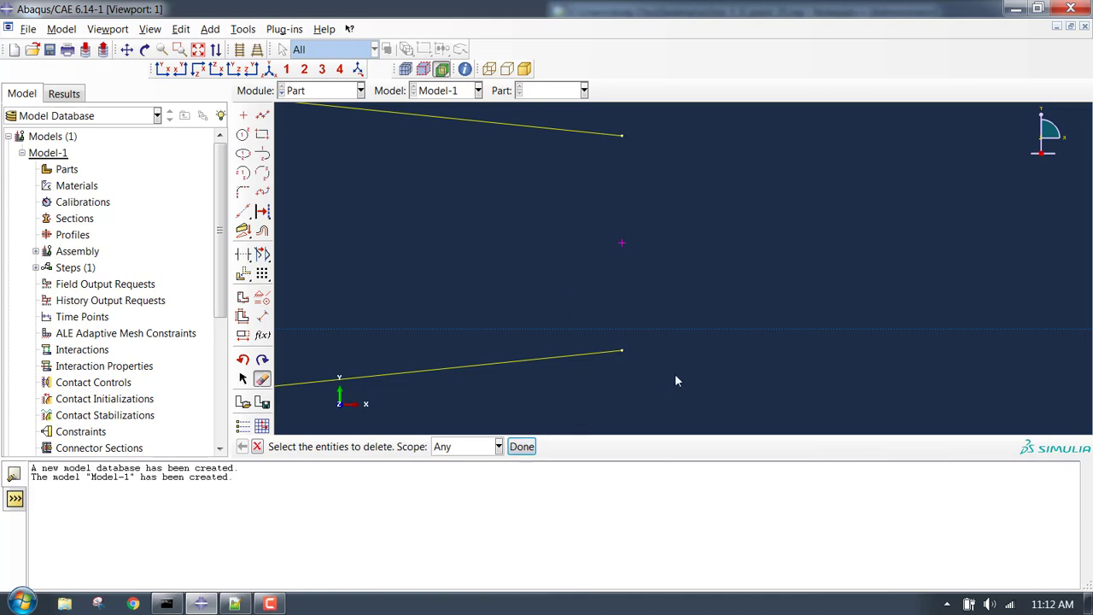
Draw one vertical line joining the ends of the two slanted lines to close the notch tip.
click(262, 115)
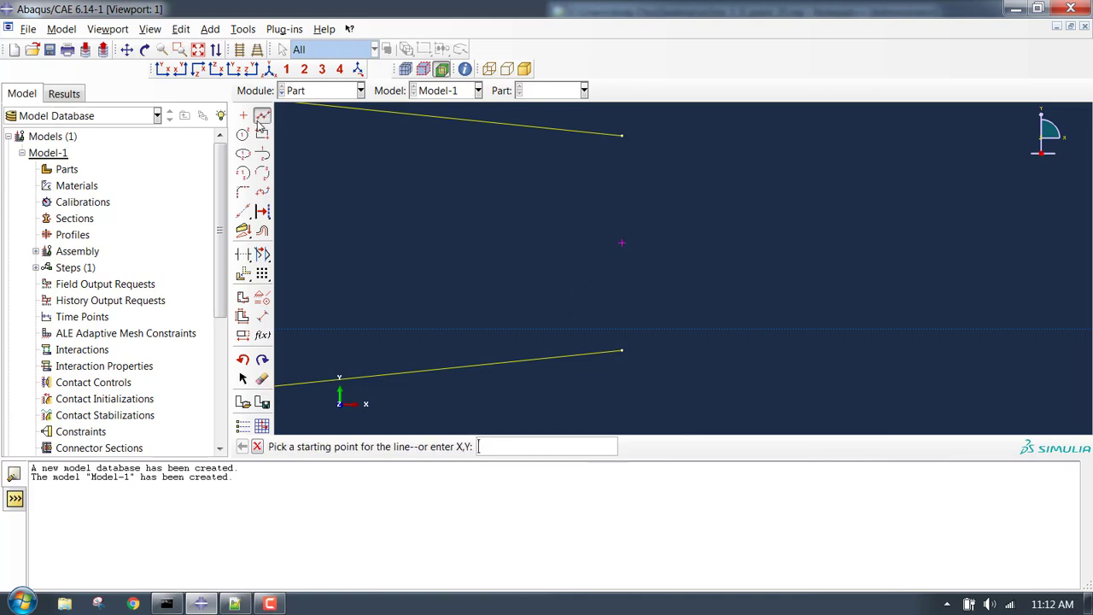
click(619, 142)
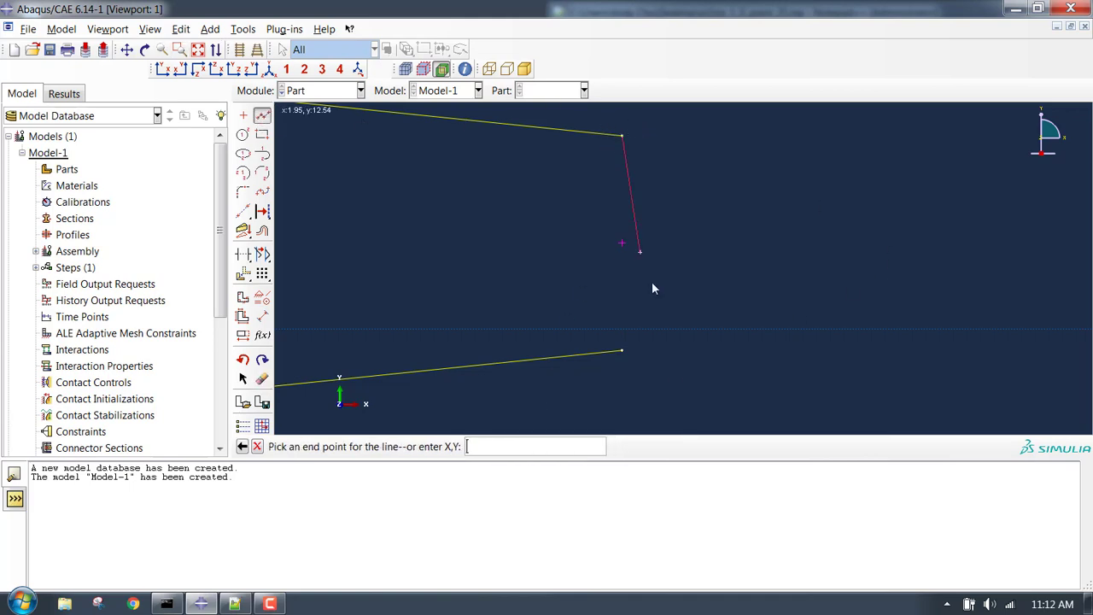
click(621, 351)
middle_click(726, 291)
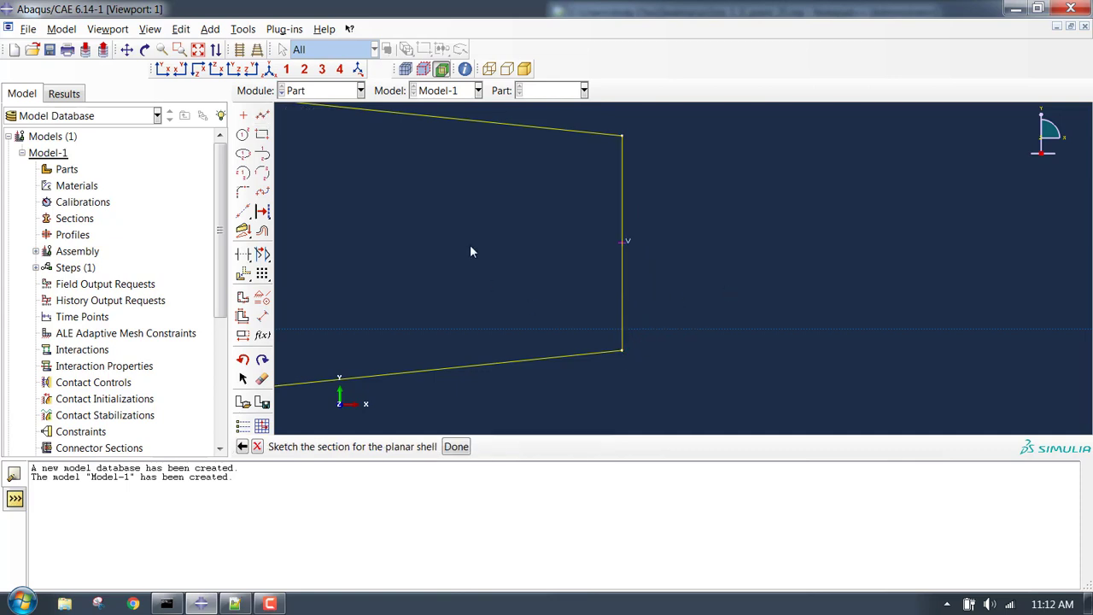
Finish the sketch to create the notched plate part and zoom in to inspect it.
click(455, 447)
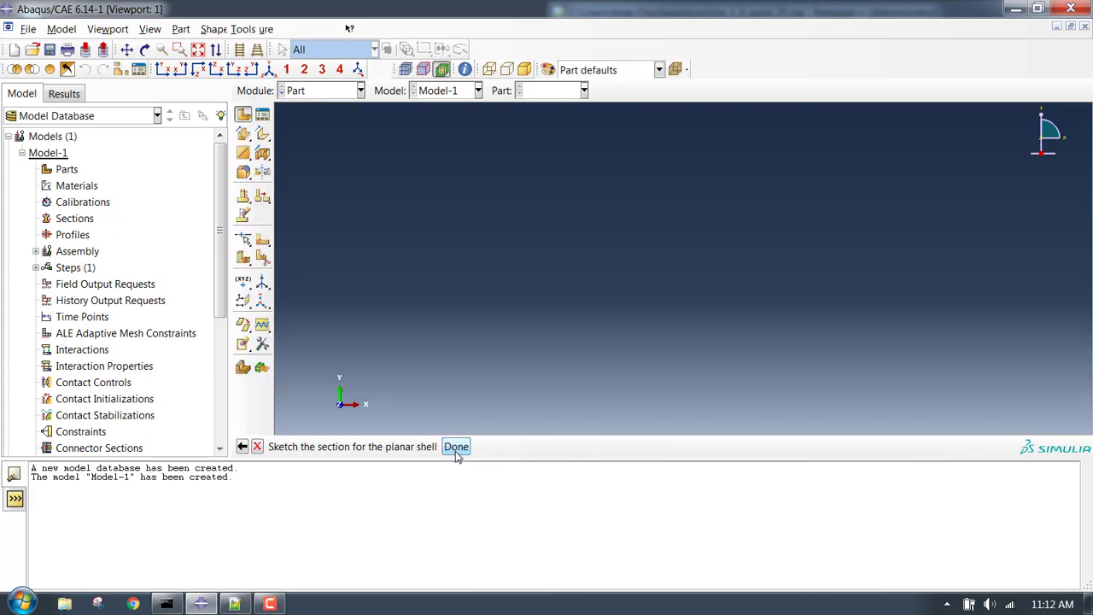
scroll(501, 250, down, 3)
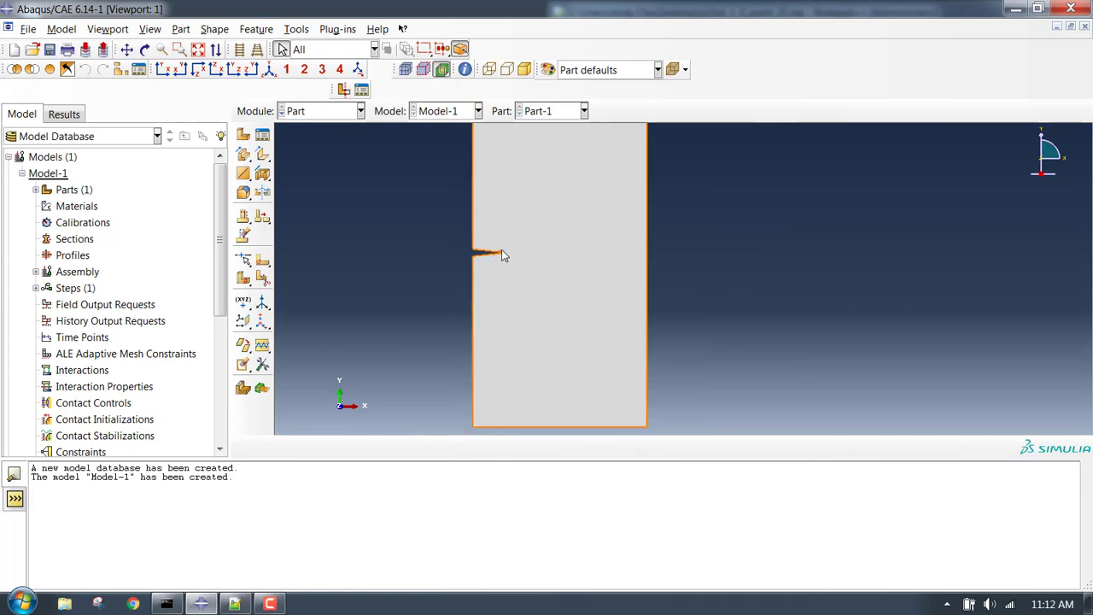
scroll(602, 191, down, 3)
scroll(626, 199, up, 3)
scroll(450, 188, down, 3)
scroll(450, 188, down, 2)
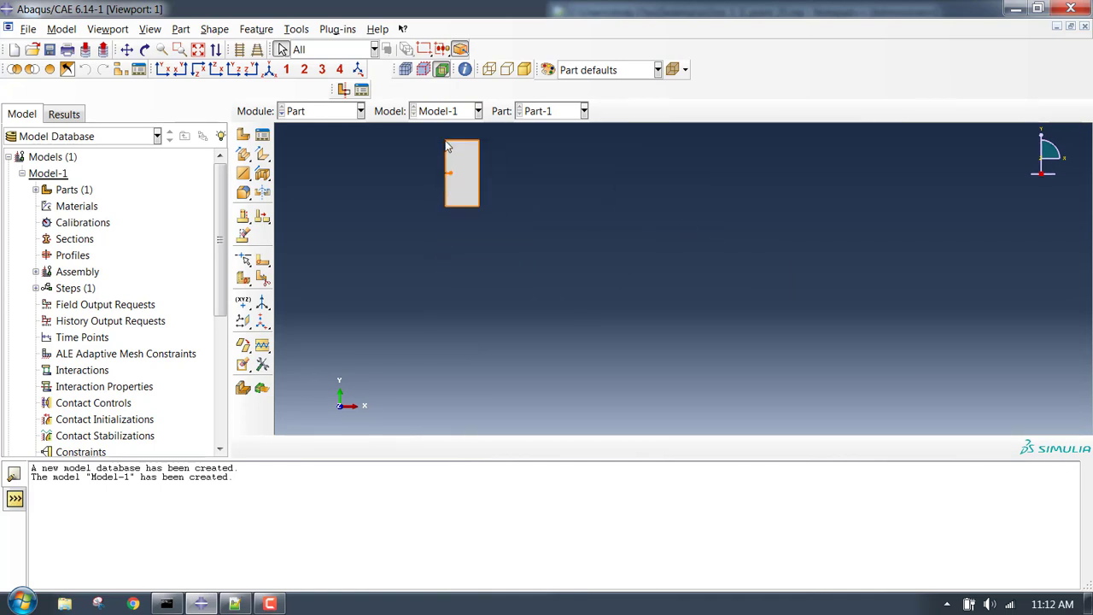
scroll(441, 153, up, 5)
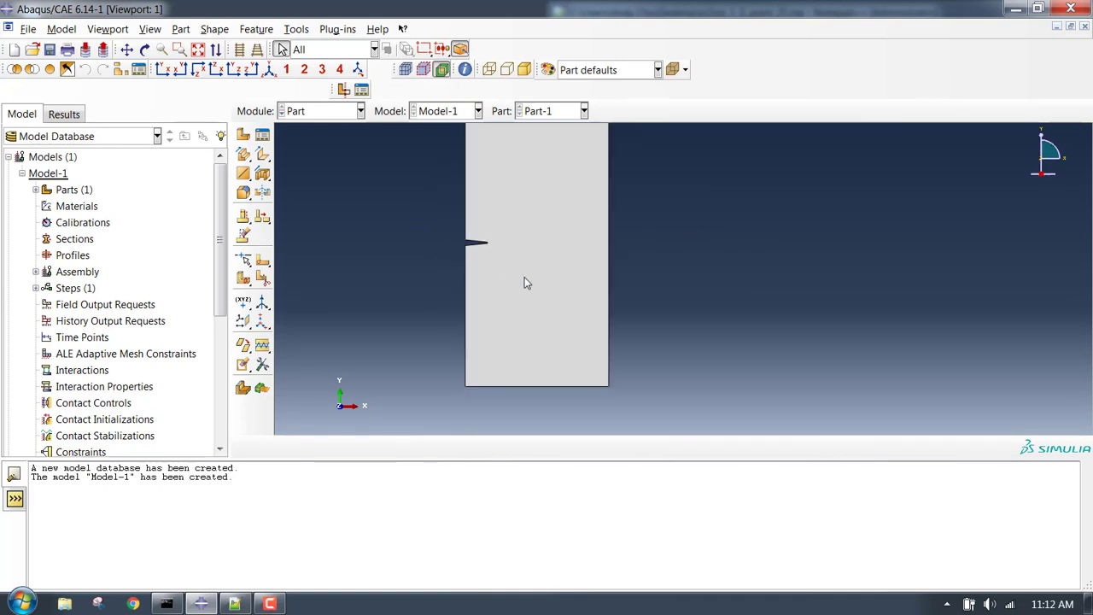
scroll(512, 241, up, 2)
scroll(504, 243, up, 1)
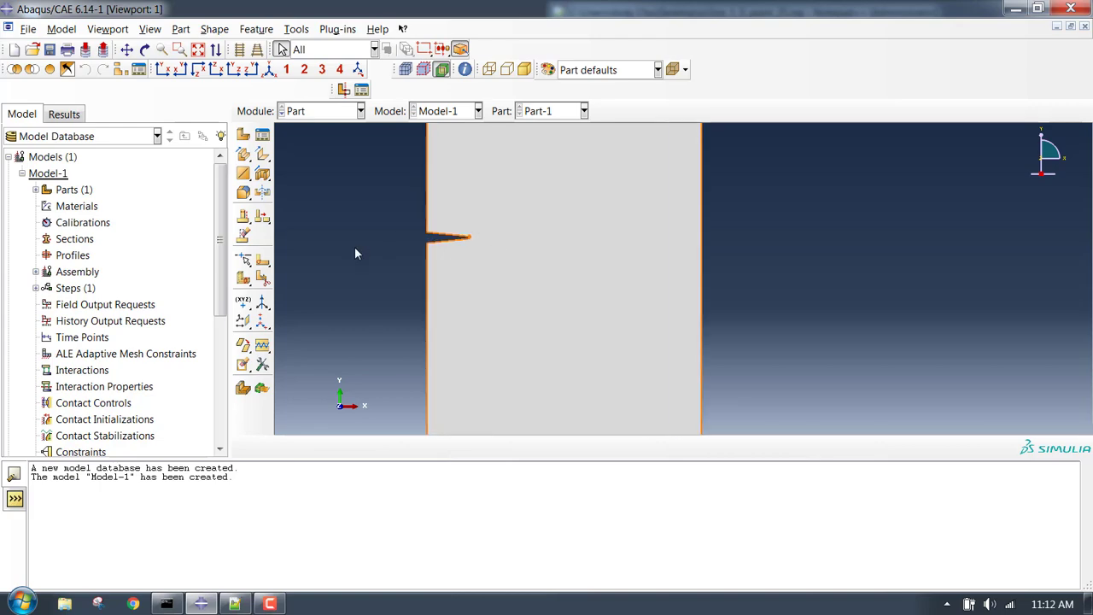
click(262, 265)
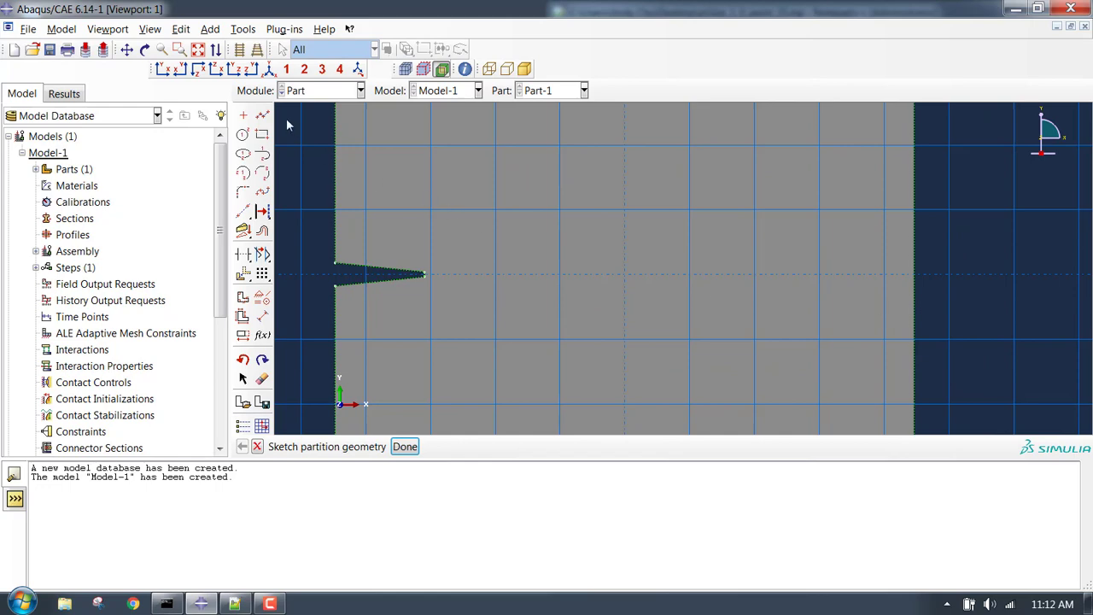
Sketch two partition lines from the notch tip to the plate's right edge.
click(262, 114)
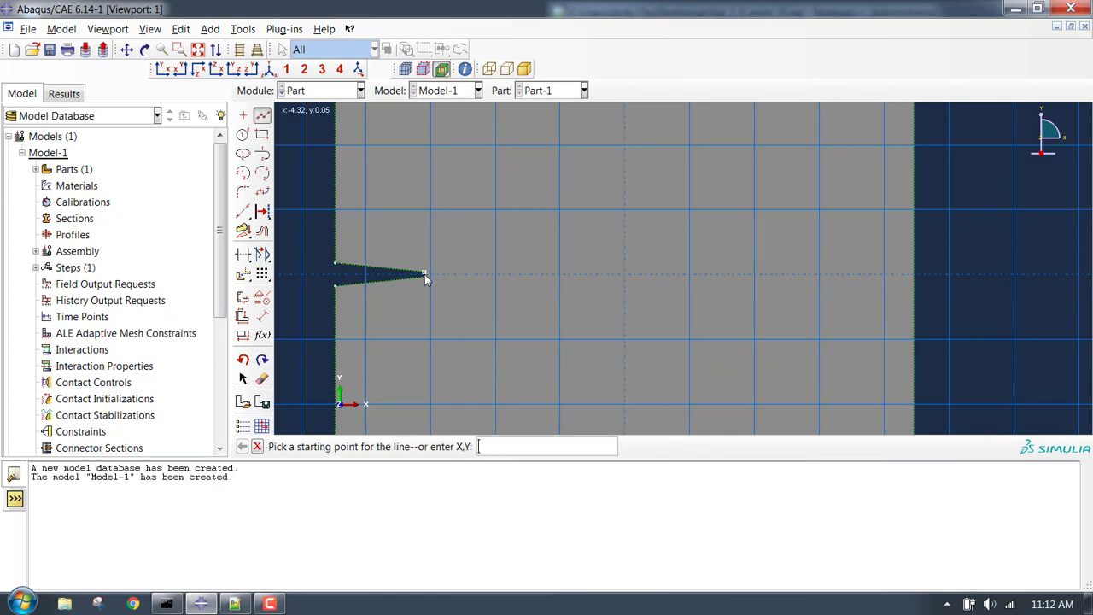
scroll(426, 278, down, 3)
click(427, 274)
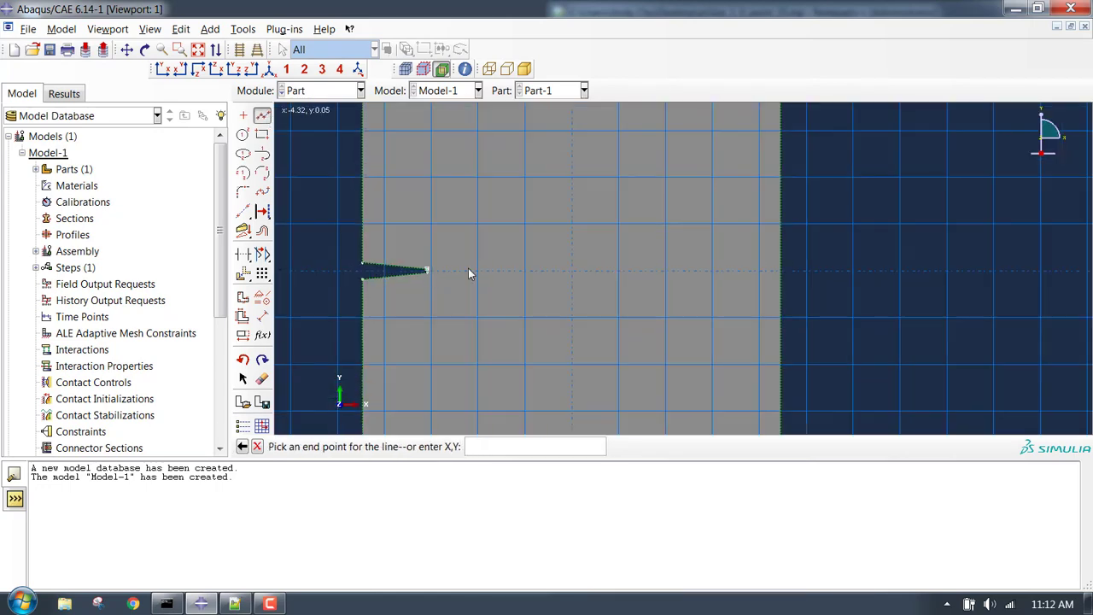
click(783, 272)
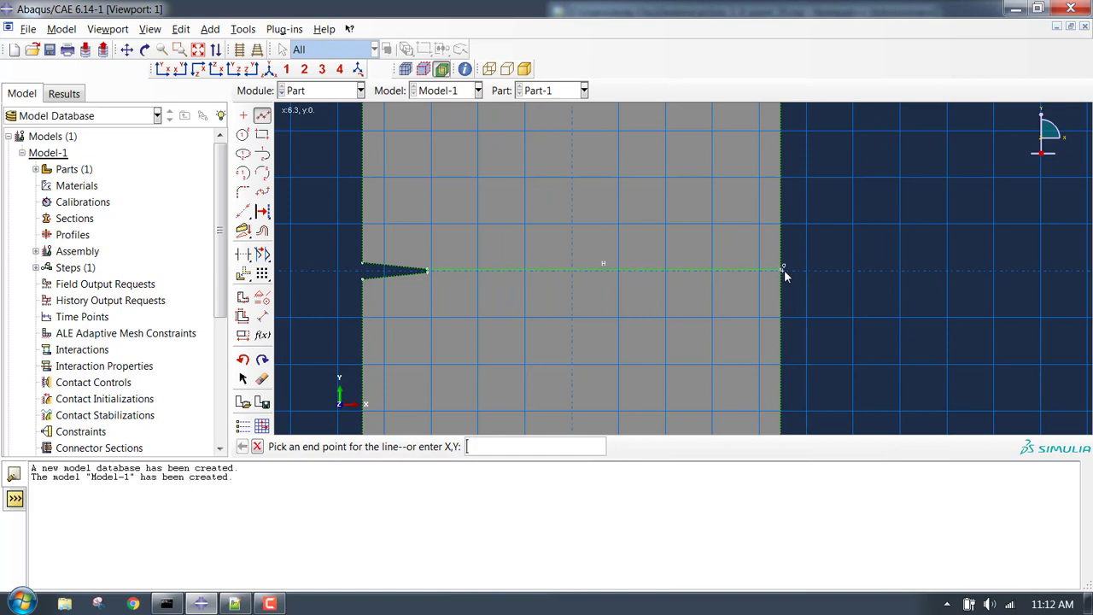
key(Escape)
click(263, 114)
scroll(395, 262, down, 1)
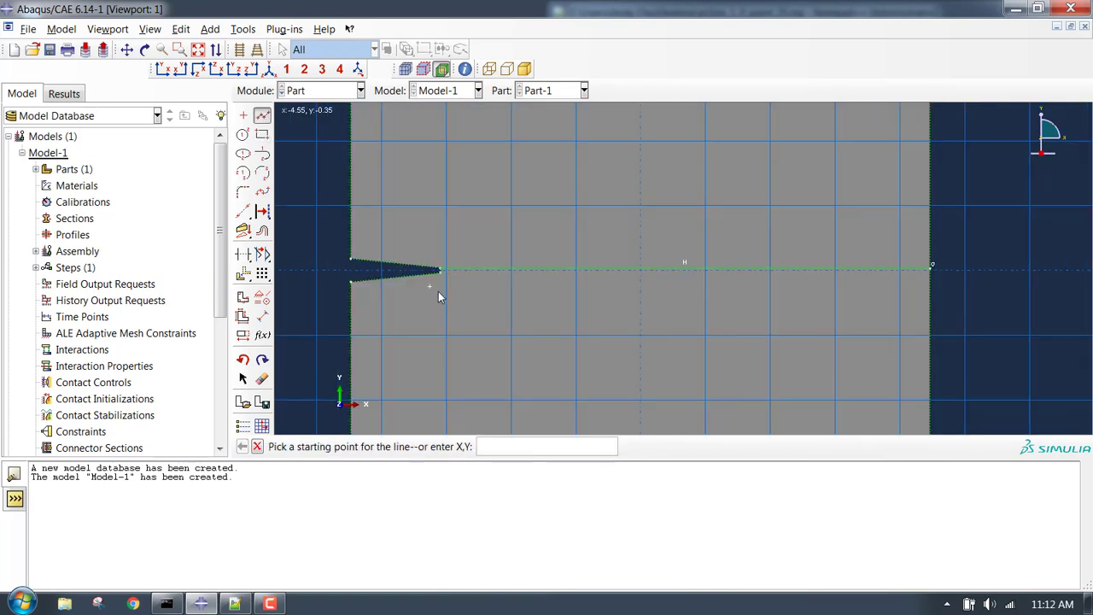
click(439, 280)
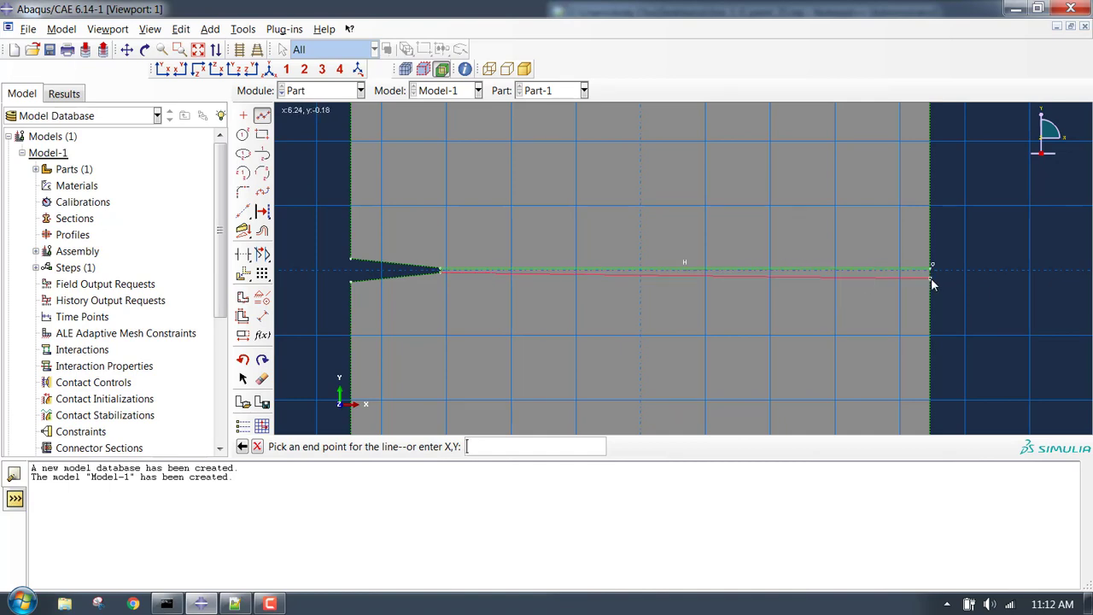
scroll(931, 278, down, 3)
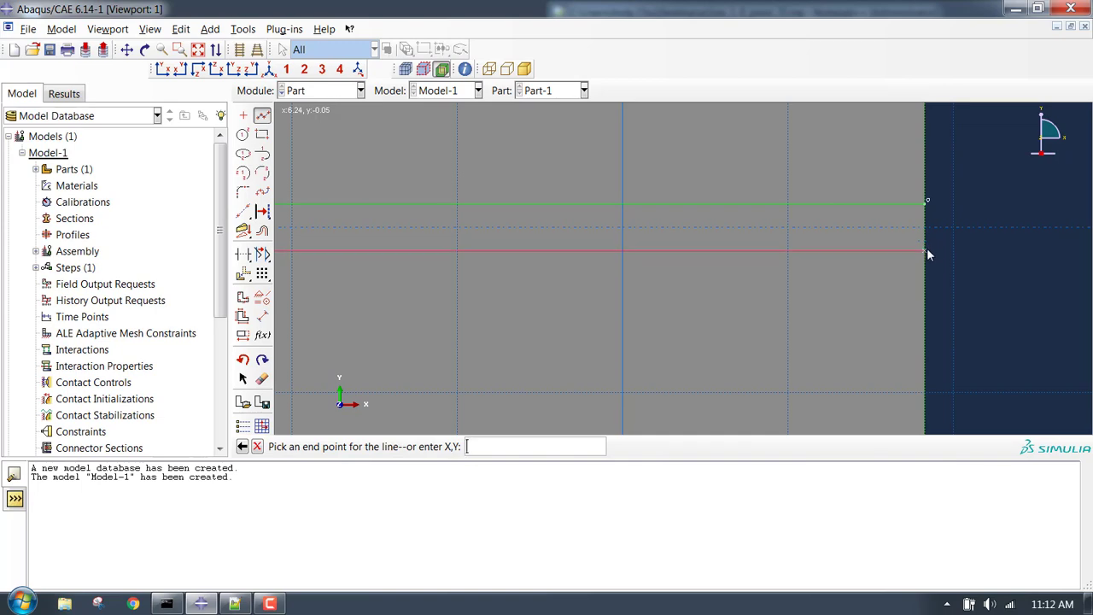
click(927, 251)
key(Escape)
Apply the partition sketch to split the plate face into upper and lower halves.
scroll(519, 256, up, 8)
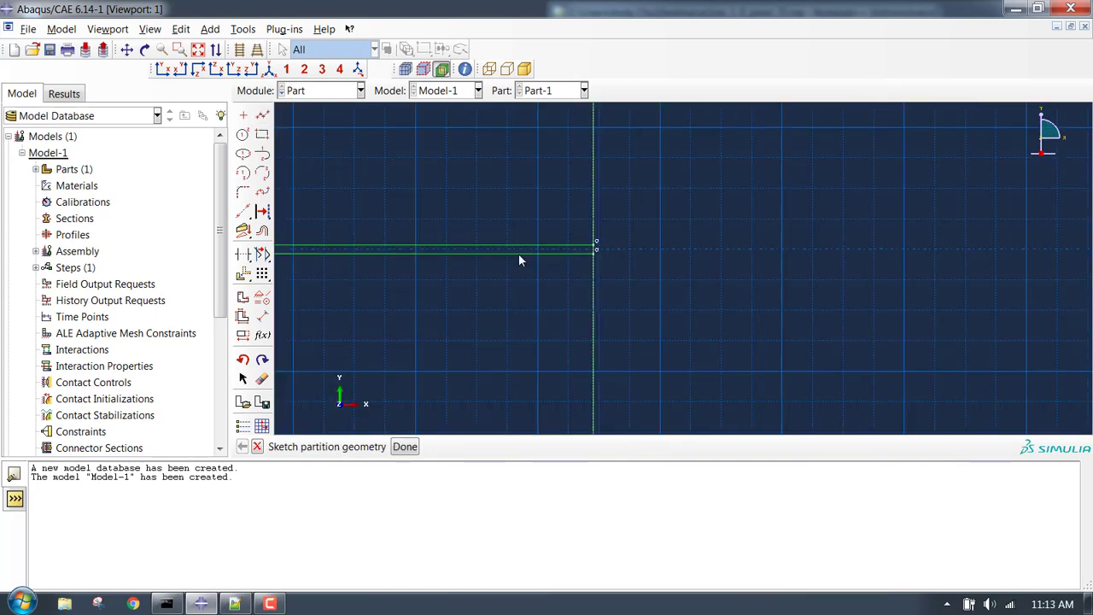
scroll(518, 253, up, 4)
scroll(551, 199, down, 3)
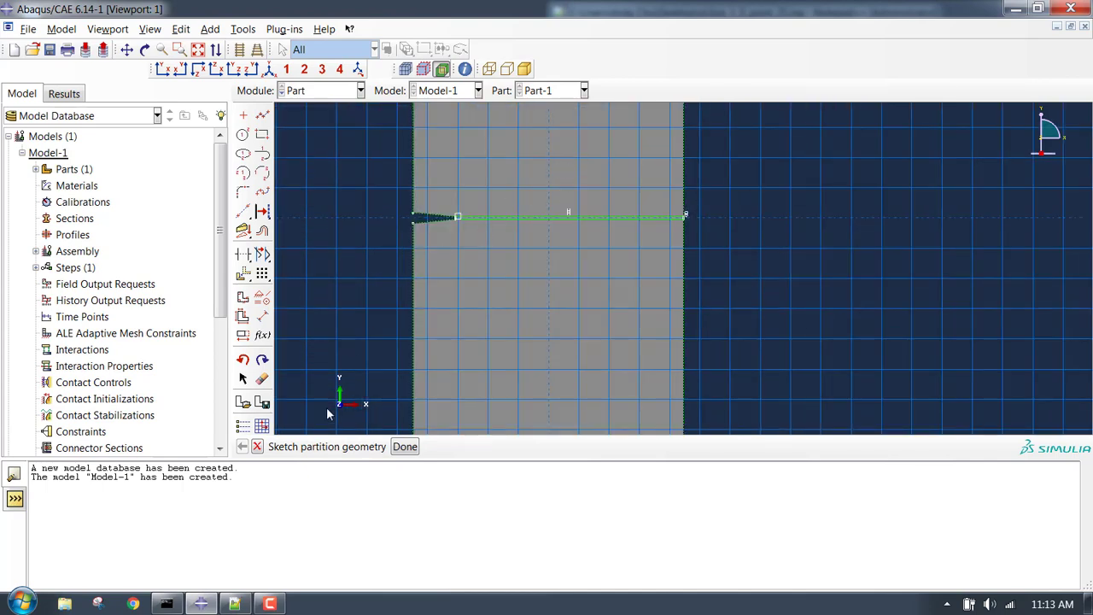
click(404, 446)
scroll(498, 213, up, 8)
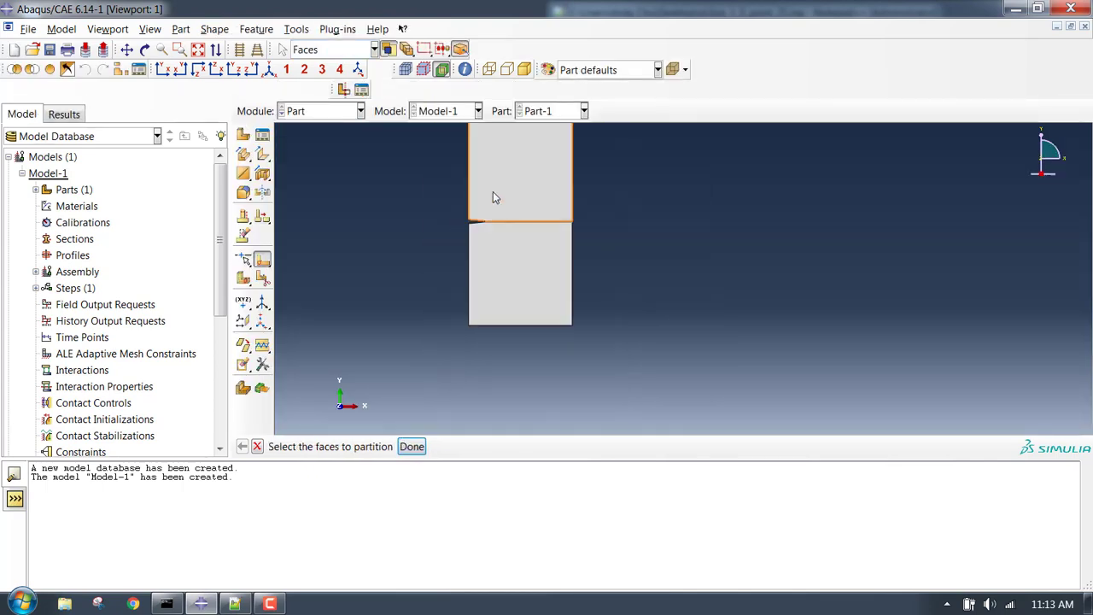
scroll(500, 171, down, 4)
scroll(475, 173, up, 3)
scroll(458, 157, down, 2)
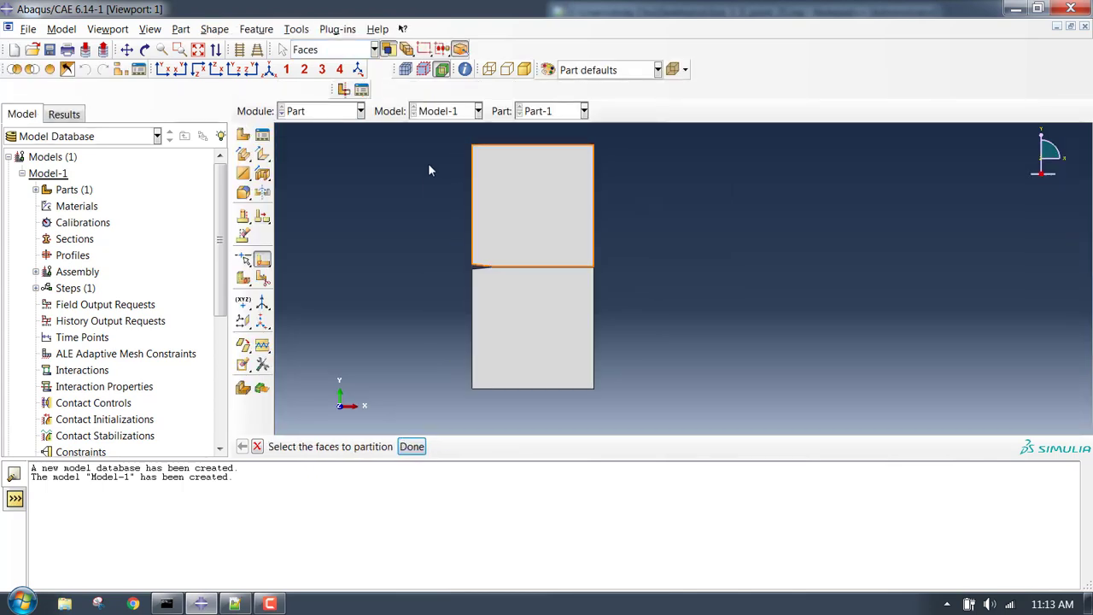
key(Escape)
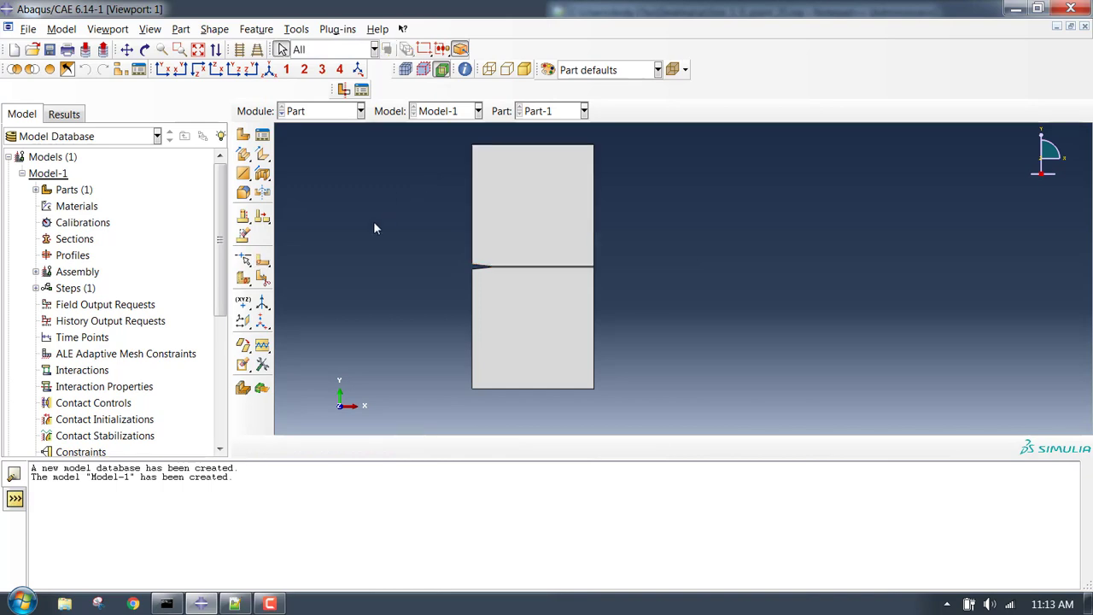
click(318, 116)
Switch to the Property module and check the coh and rubber material values in Notepad++.
click(317, 151)
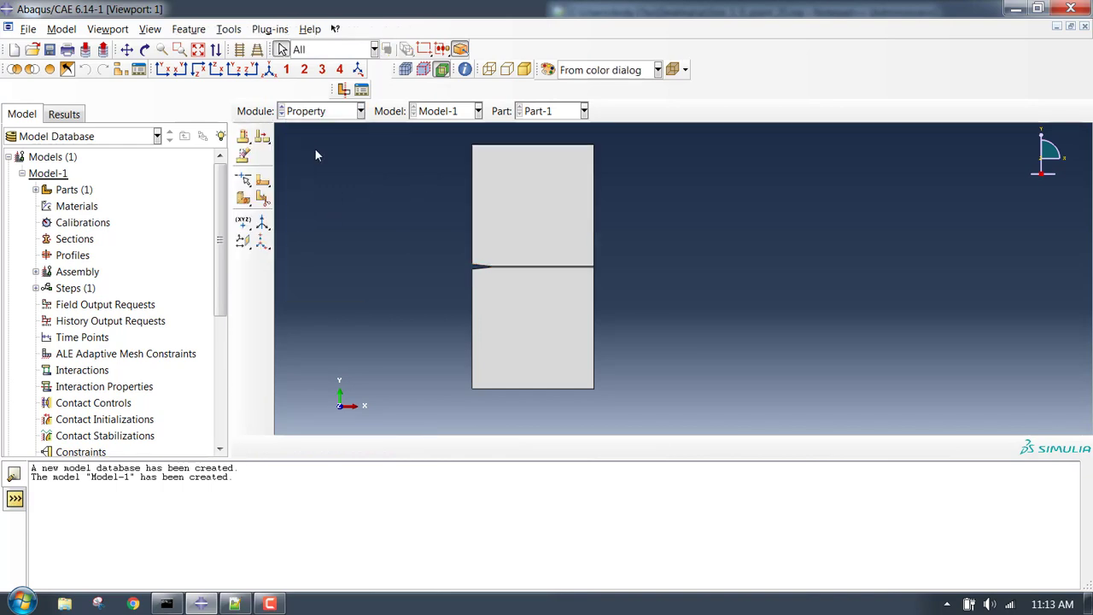
click(236, 604)
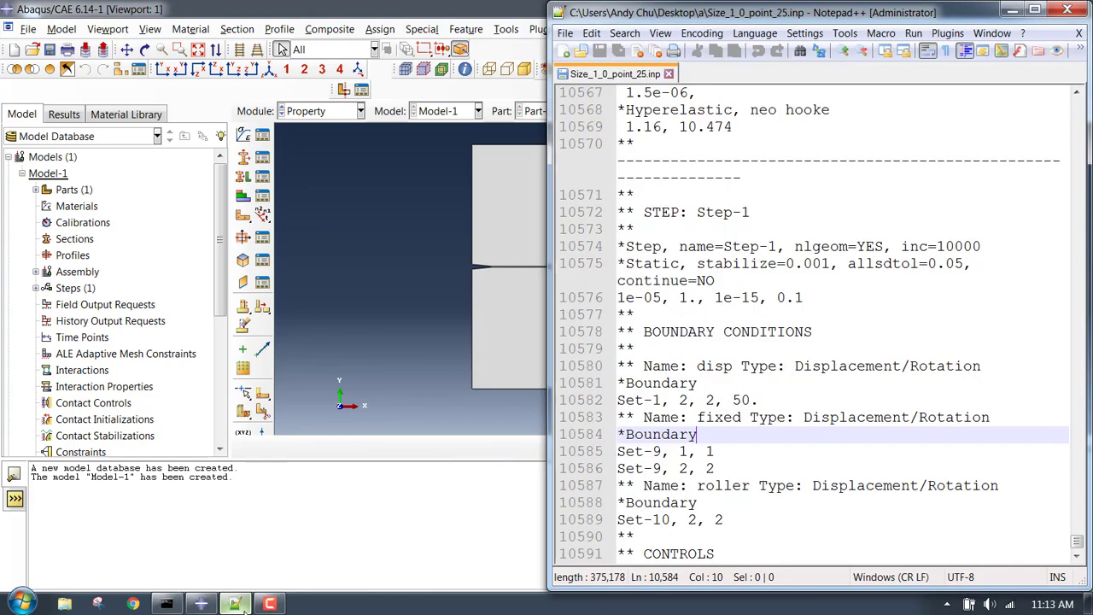
scroll(871, 333, up, 6)
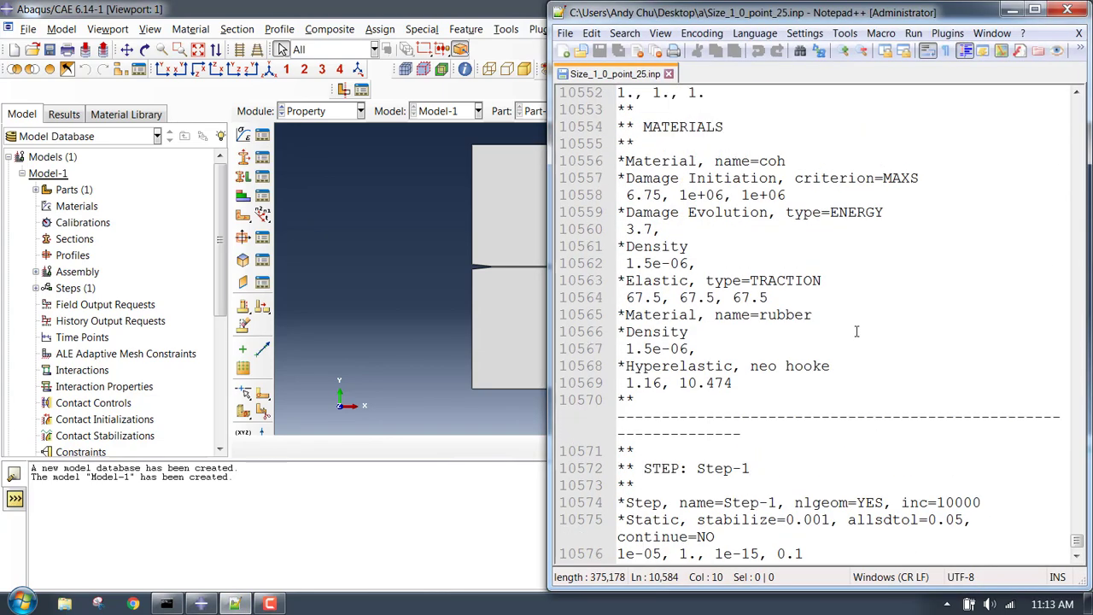
click(341, 238)
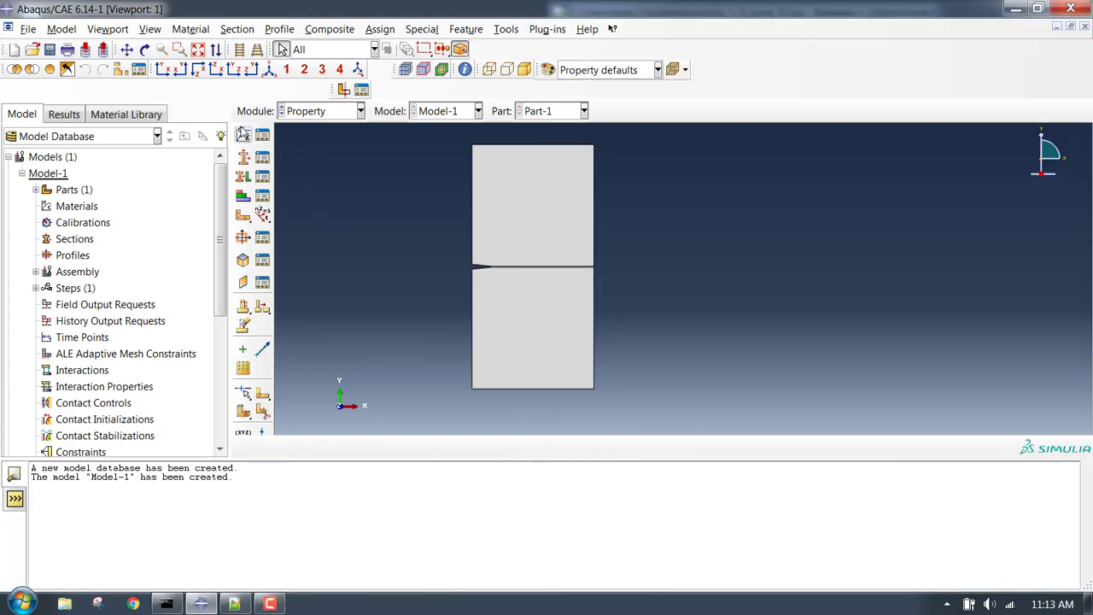
click(243, 136)
Name the material rubber and add Neo Hooke hyperelastic behaviour with coefficient input.
text(rubber)
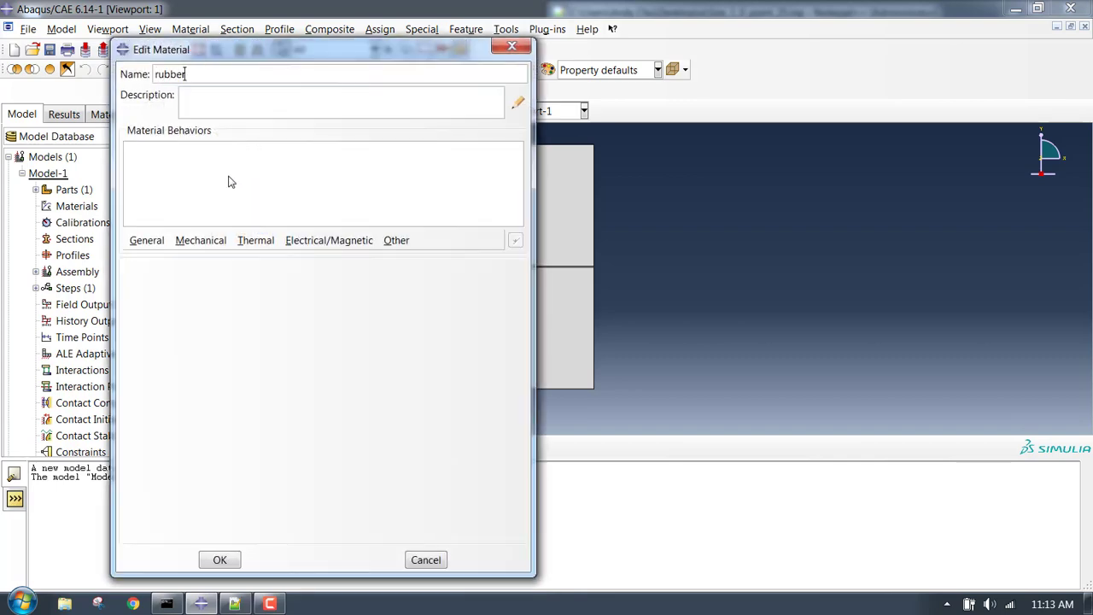
click(202, 240)
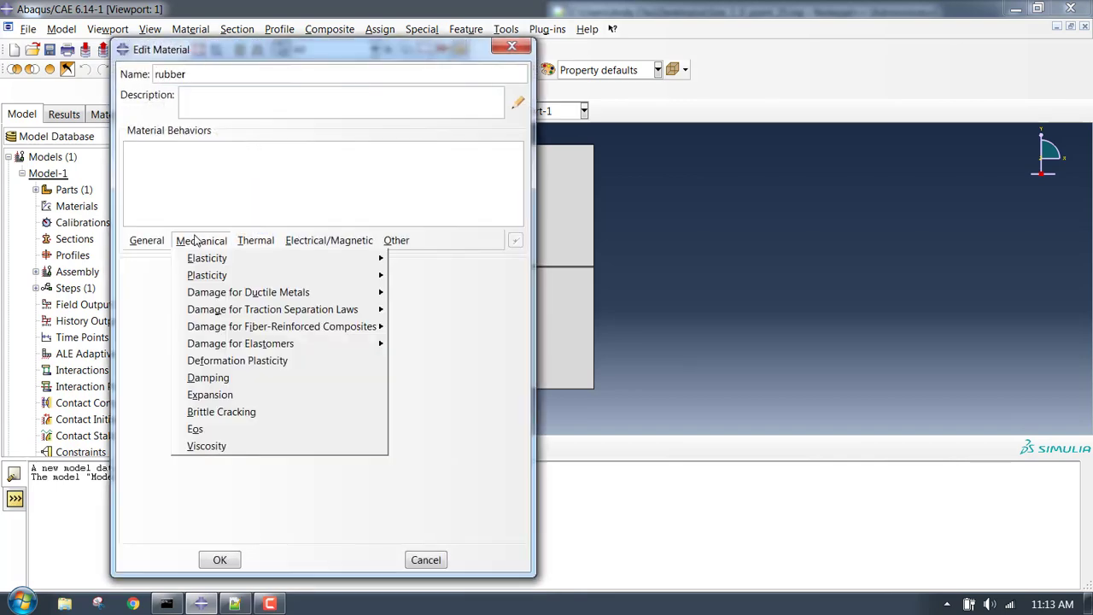
mouse_move(234, 265)
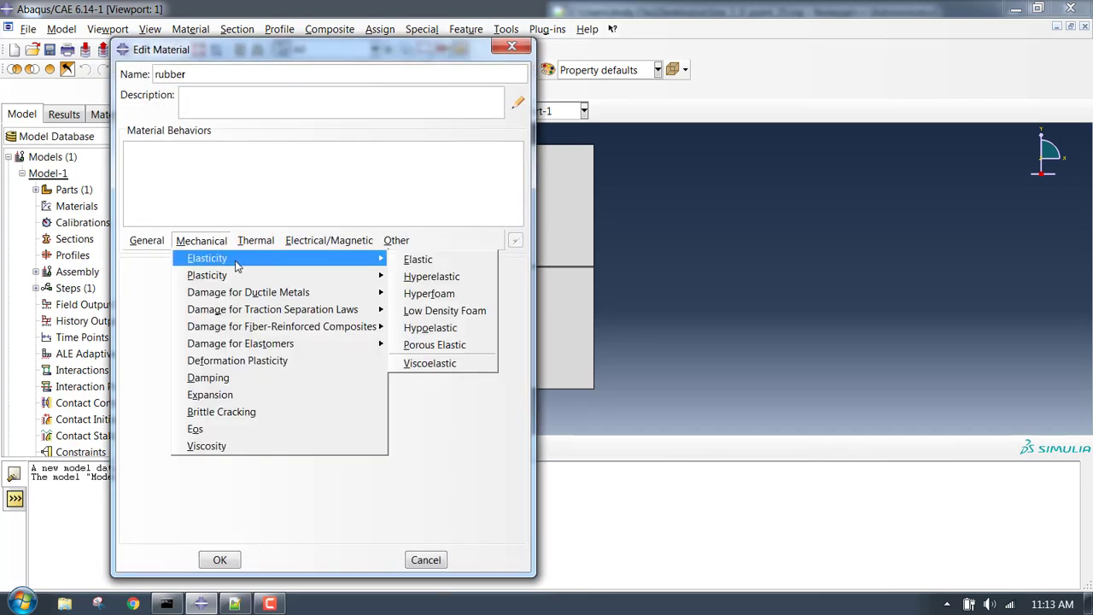
click(459, 275)
click(291, 332)
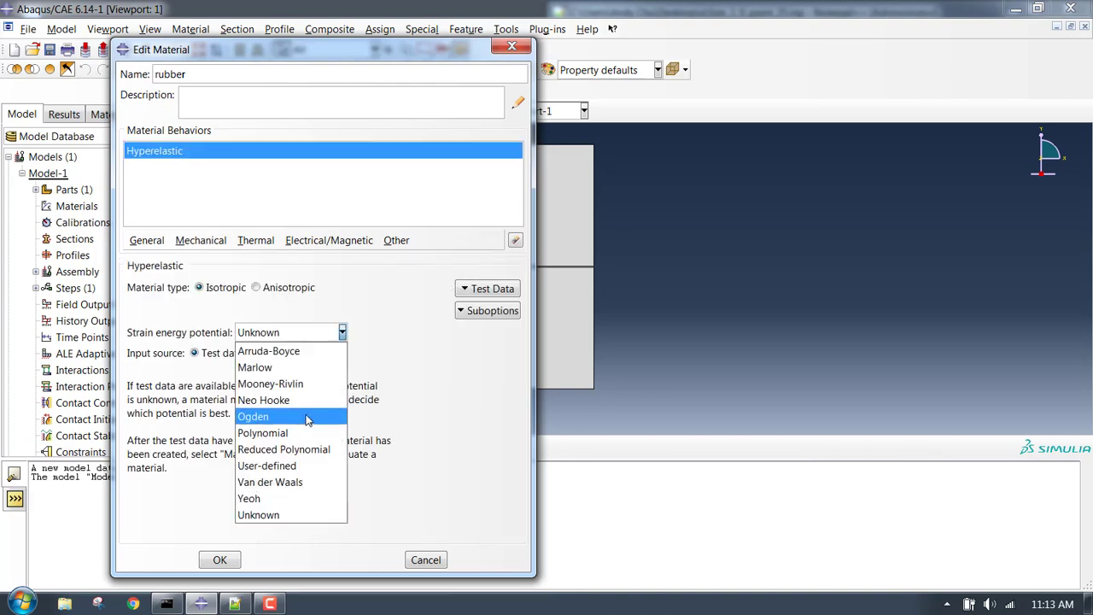
click(304, 398)
click(283, 356)
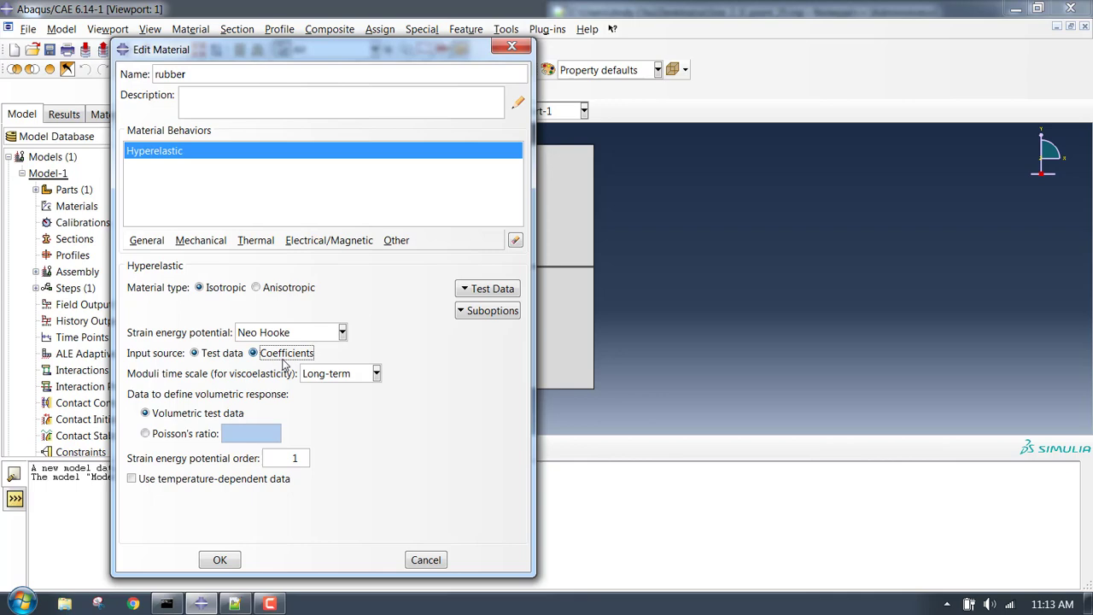
Enter C10 1.16 and D1 10.474, checking the values against the input file.
click(234, 603)
click(427, 410)
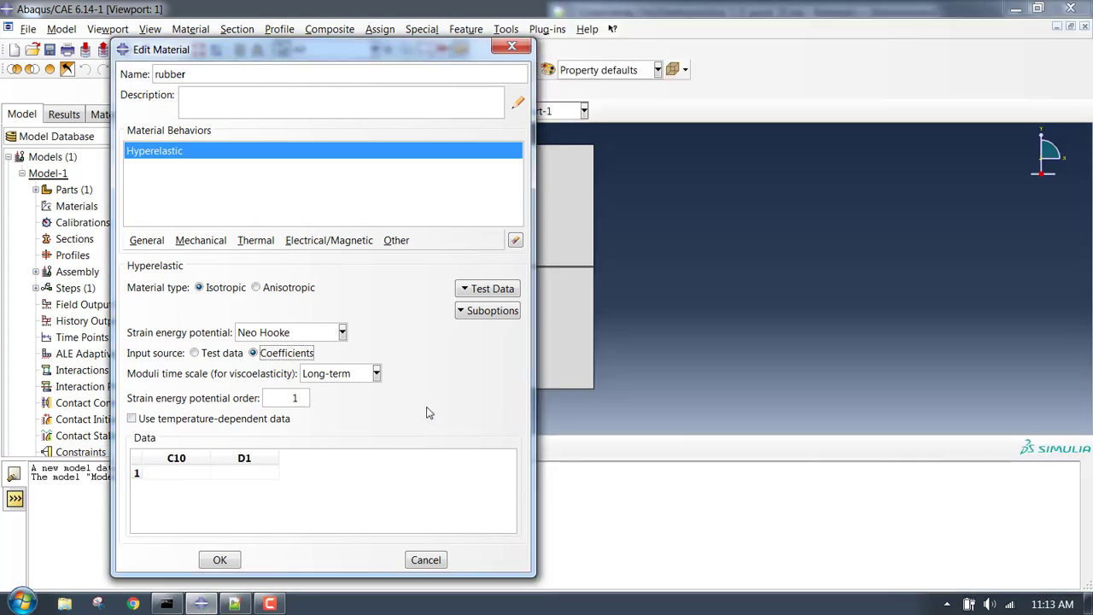
click(178, 476)
text(1.16)
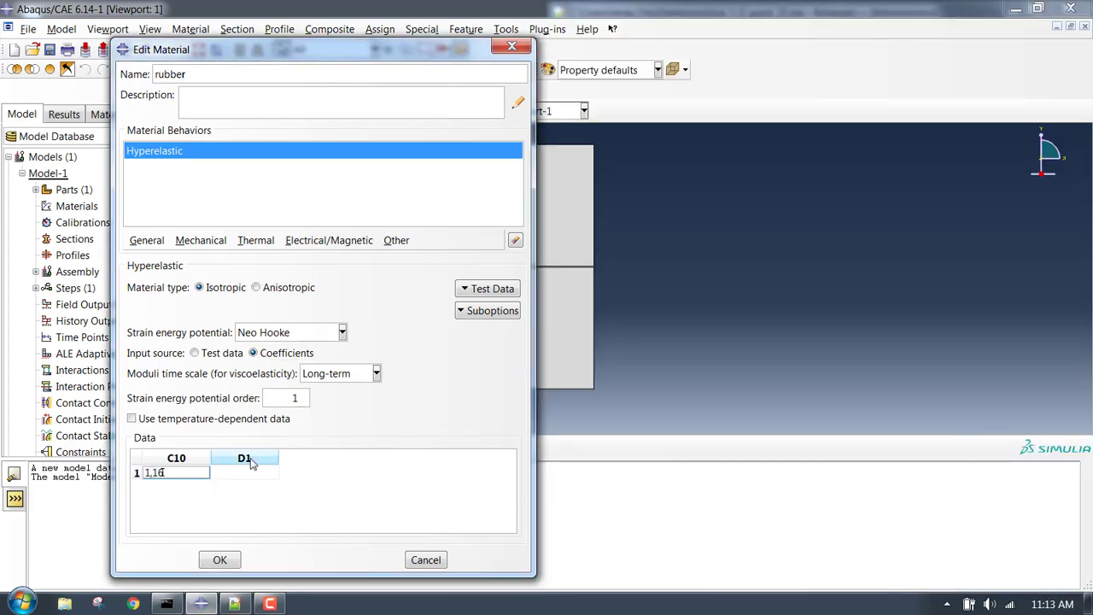
key(Tab)
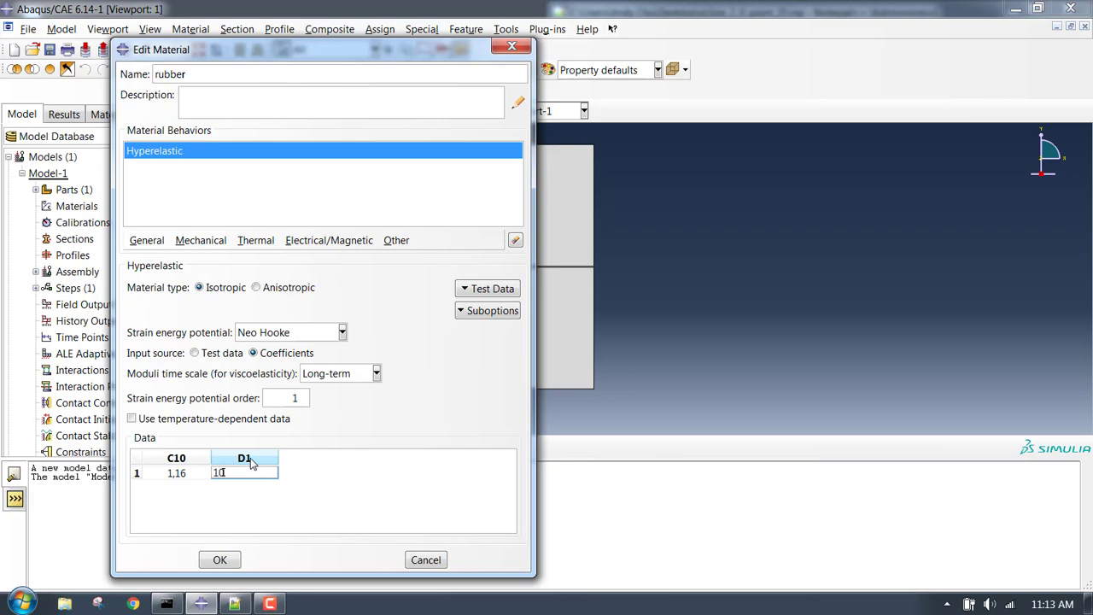
click(235, 603)
click(235, 603)
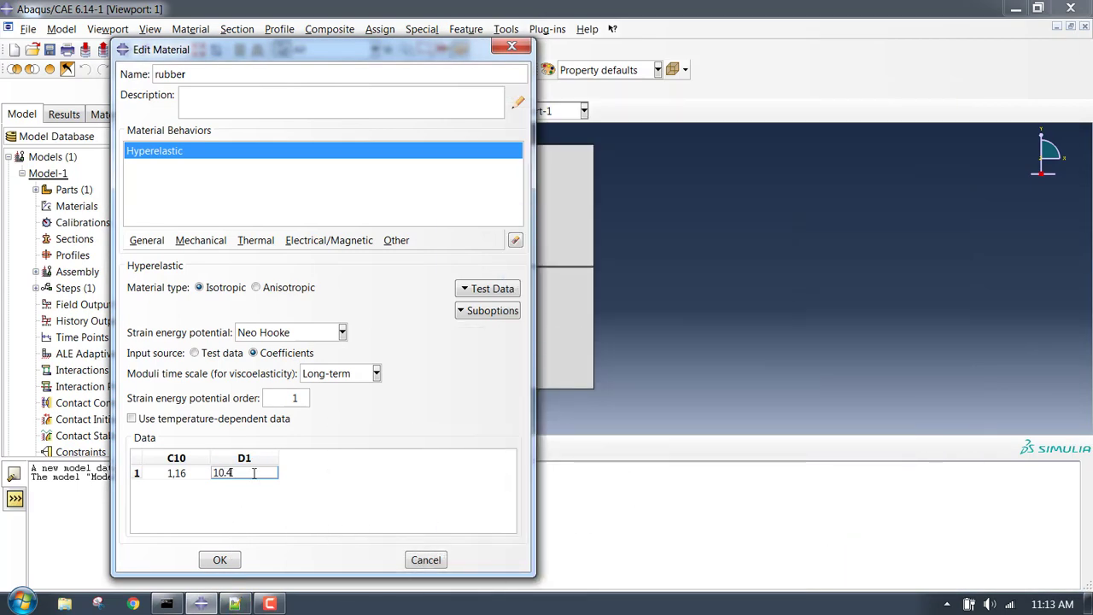
click(235, 604)
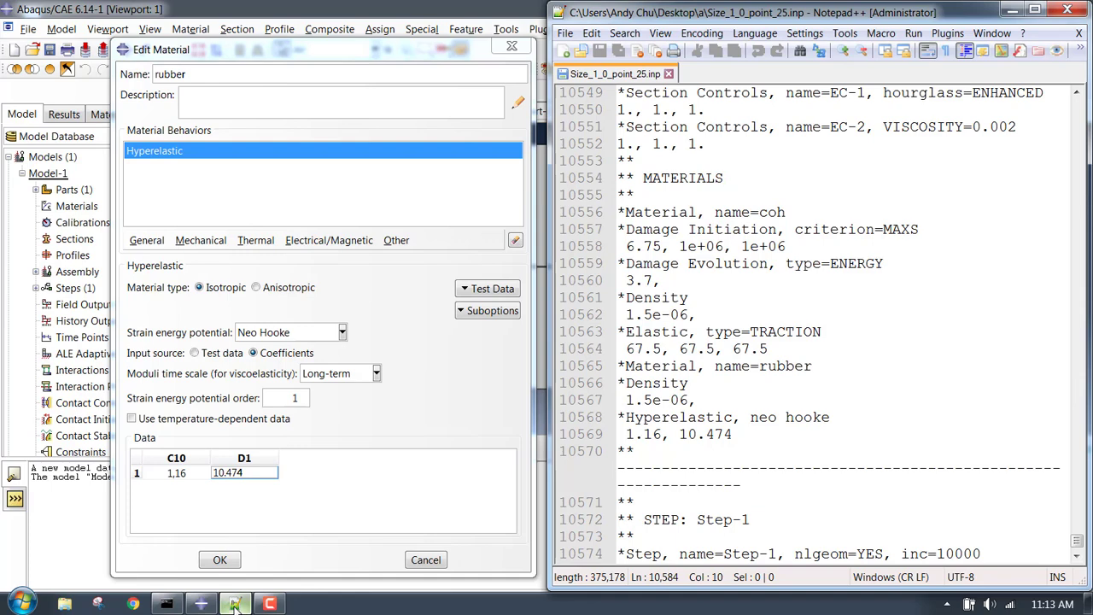
click(235, 603)
Fix the invalid C10 entry by retyping 1.16 and save the rubber material.
click(220, 560)
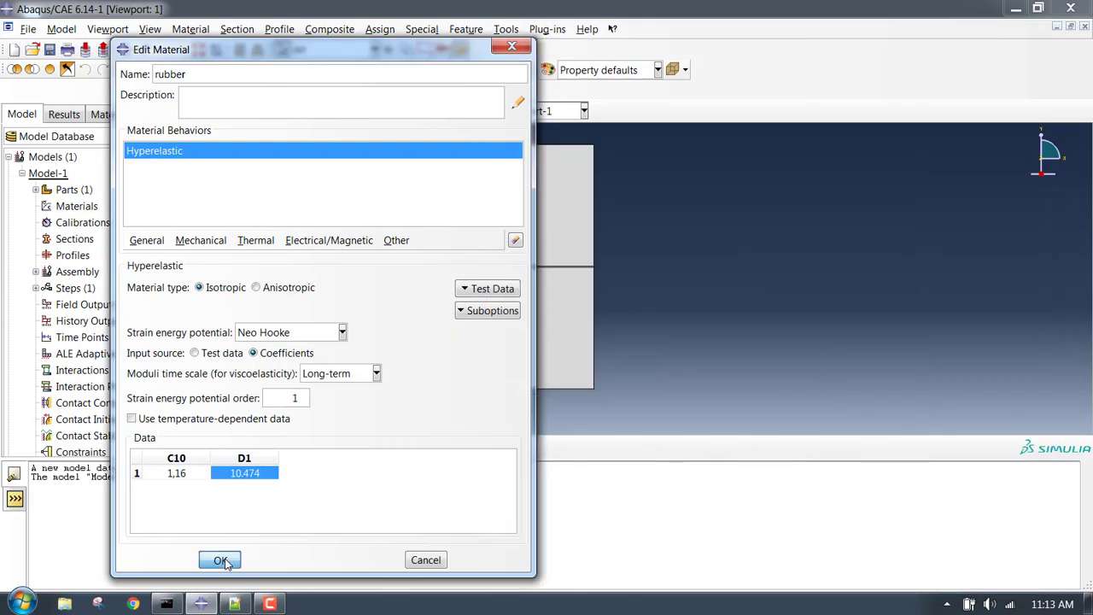
click(322, 341)
double_click(193, 476)
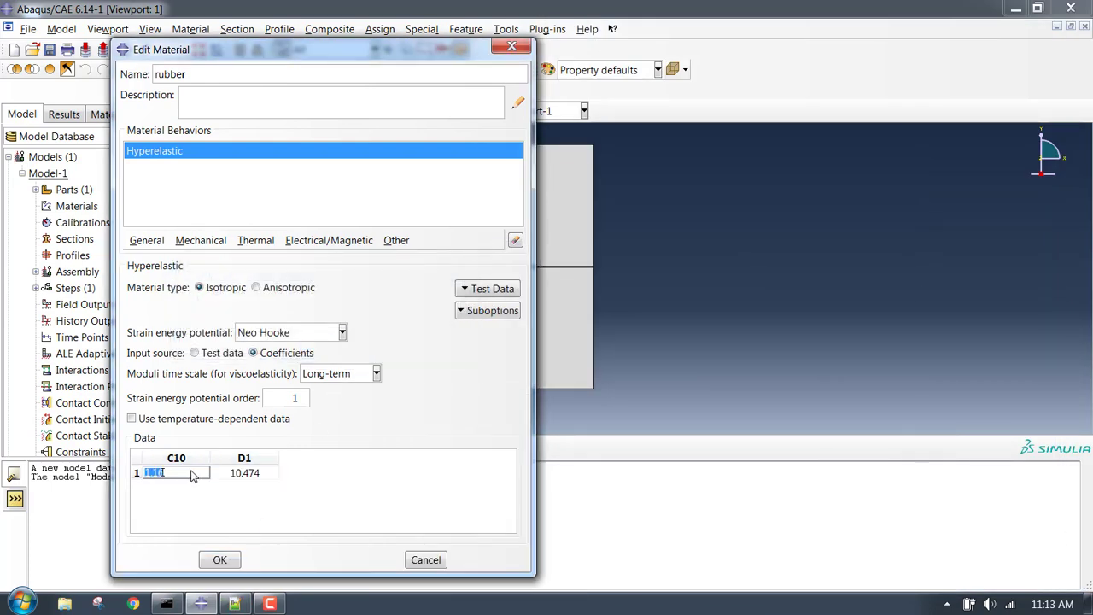
text(1.16)
click(219, 560)
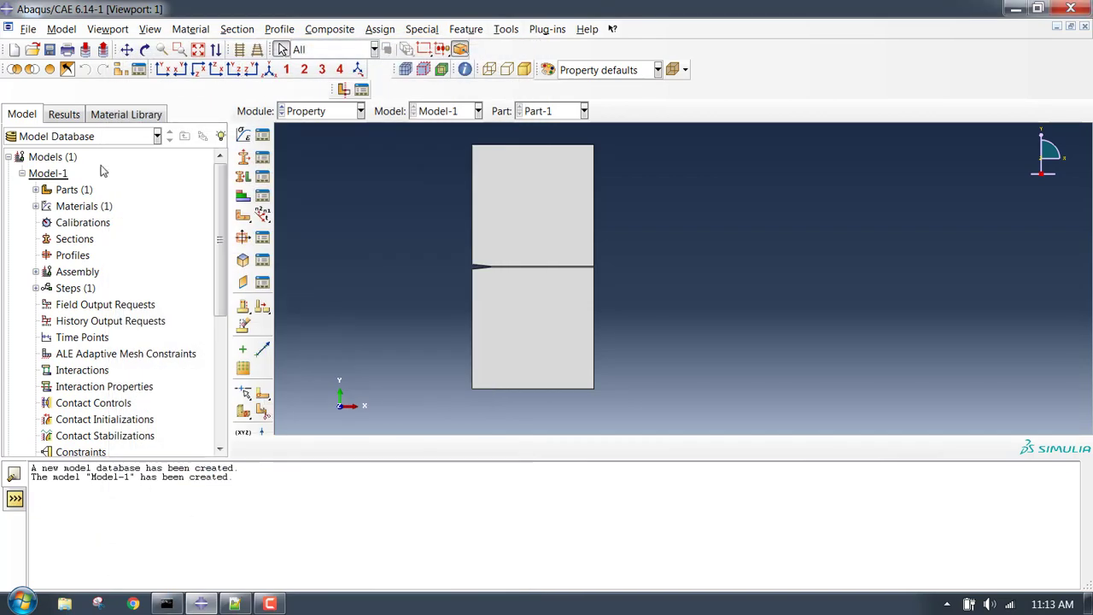
Create a new material named coh with Traction-type elastic behaviour.
click(35, 189)
right_click(68, 191)
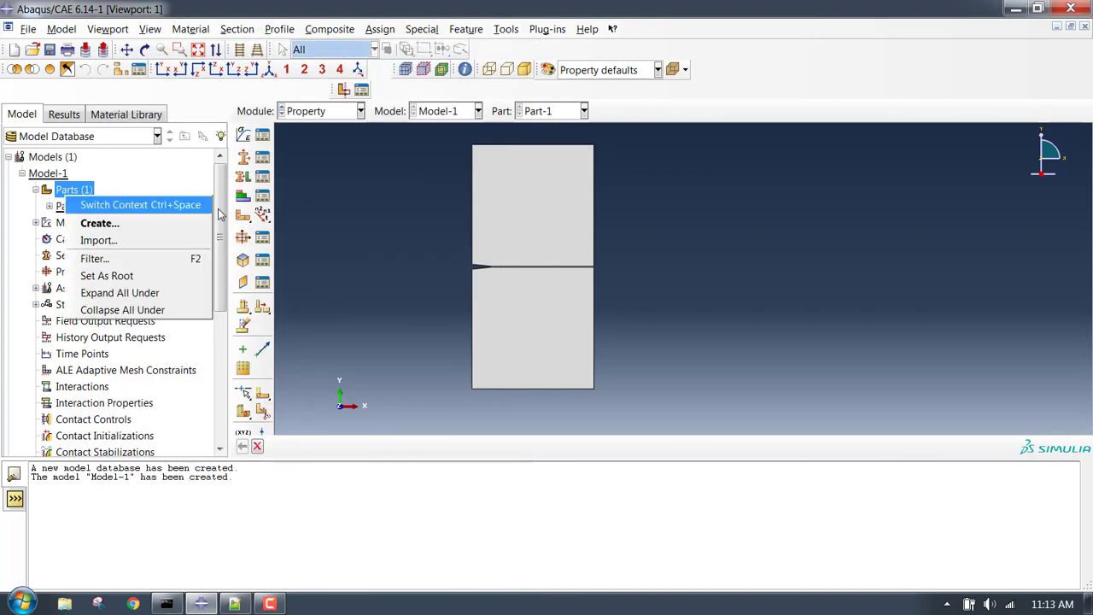
click(417, 222)
click(241, 138)
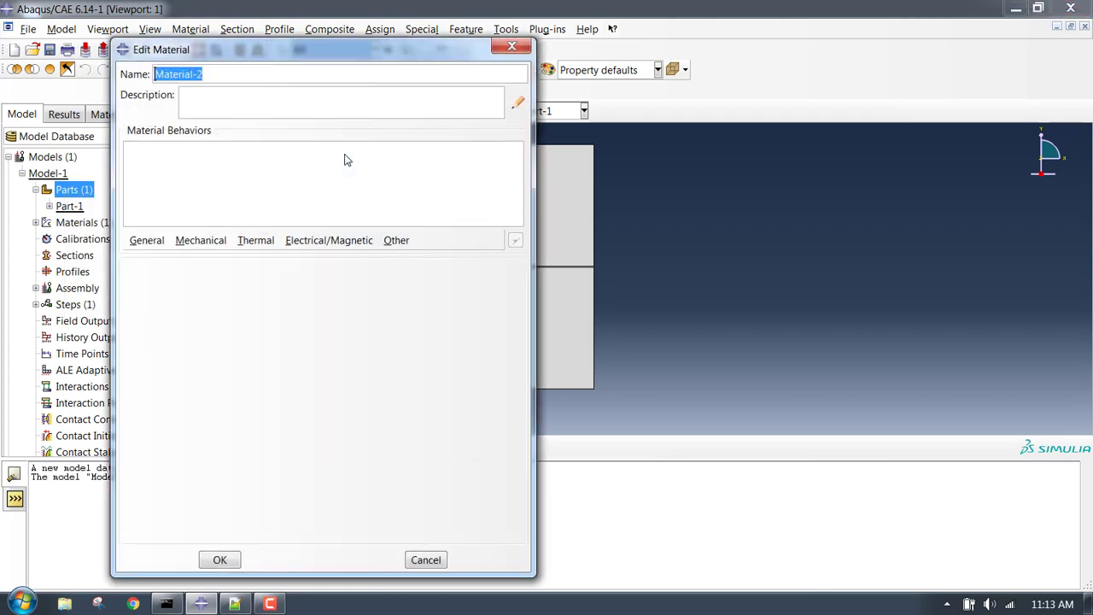
text(coh)
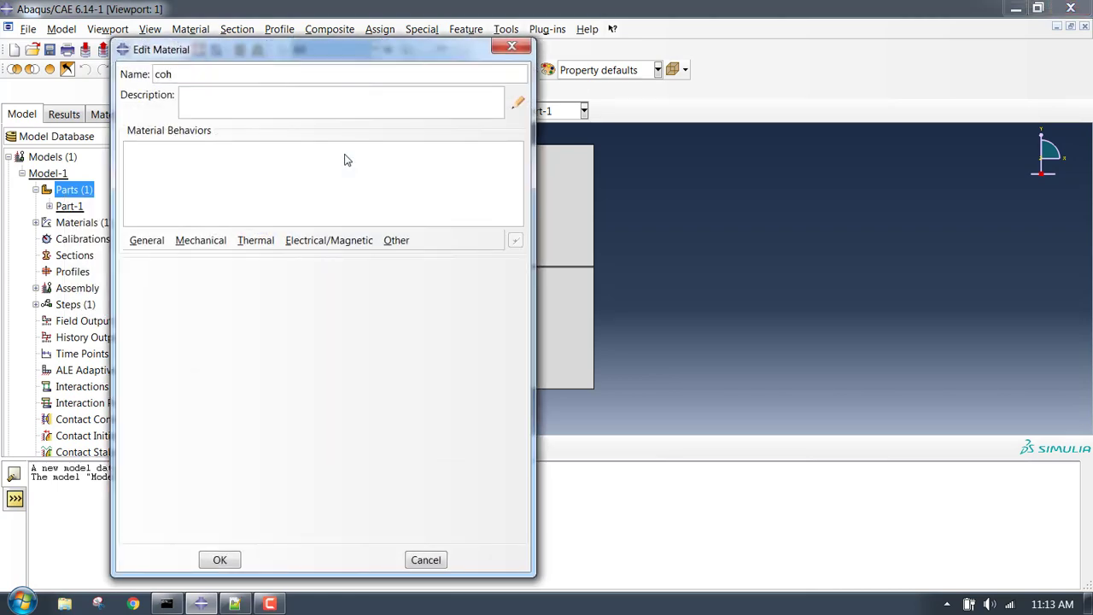
click(201, 241)
mouse_move(219, 258)
click(440, 263)
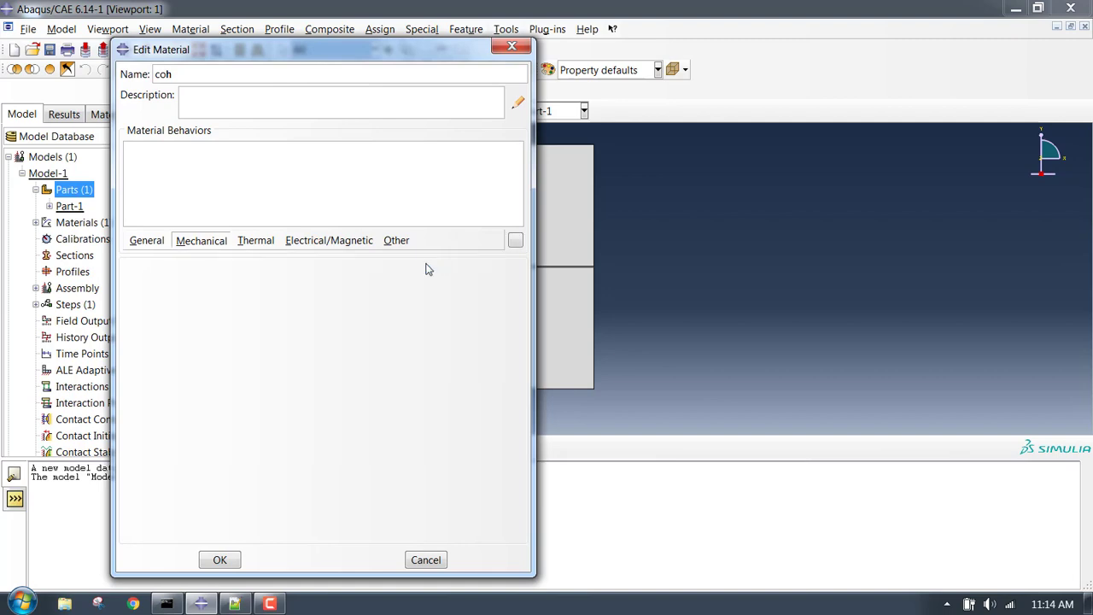
click(214, 289)
click(211, 391)
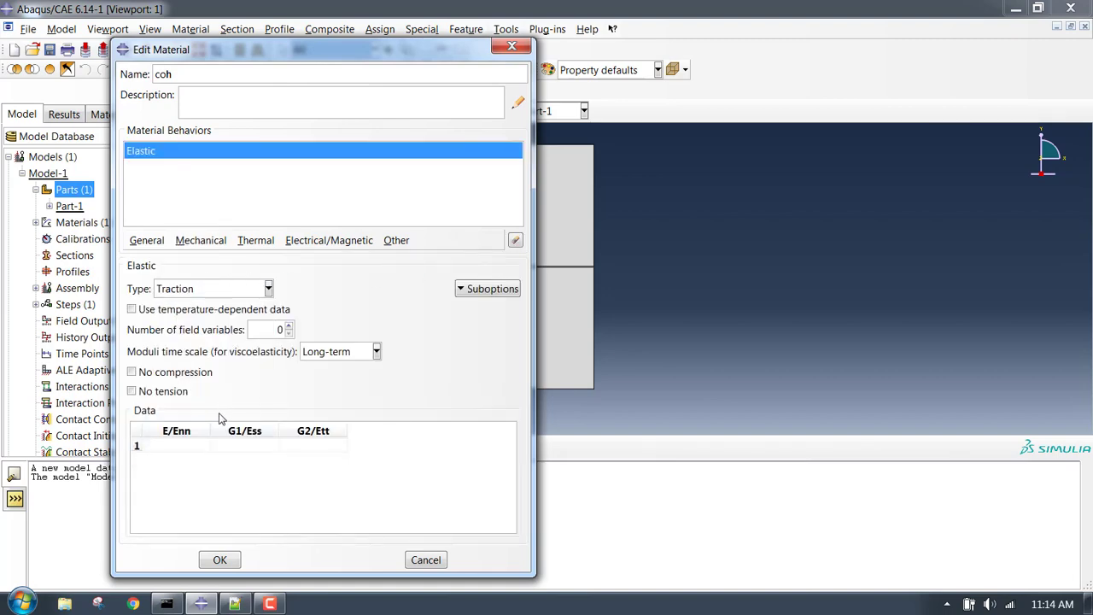
Enter 67.5 for the E/Enn, G1/Ess and G2/Ett stiffnesses.
click(235, 603)
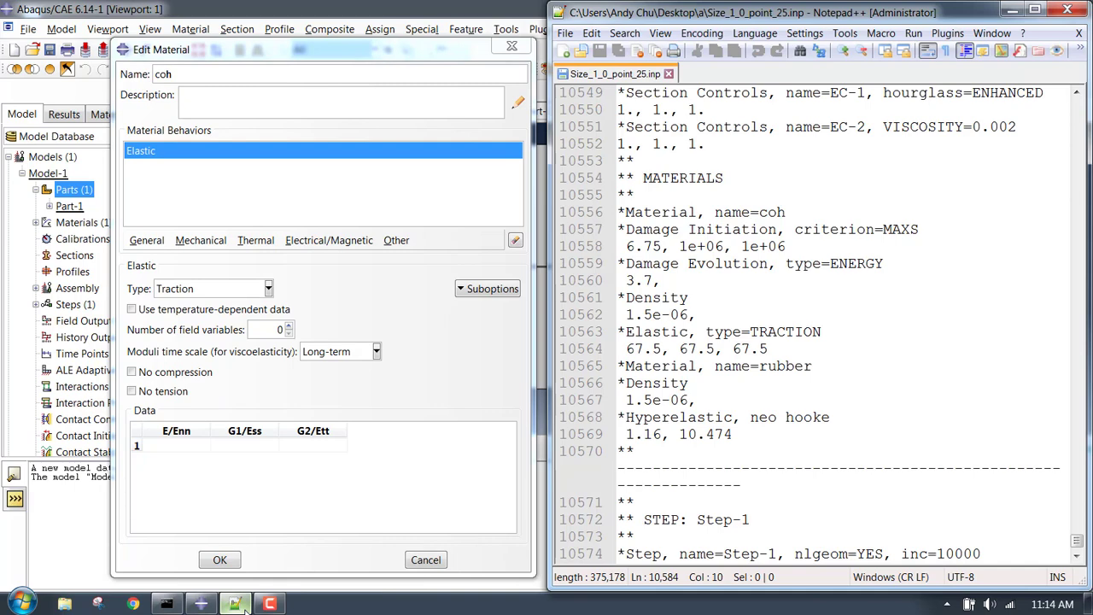
click(245, 605)
click(157, 448)
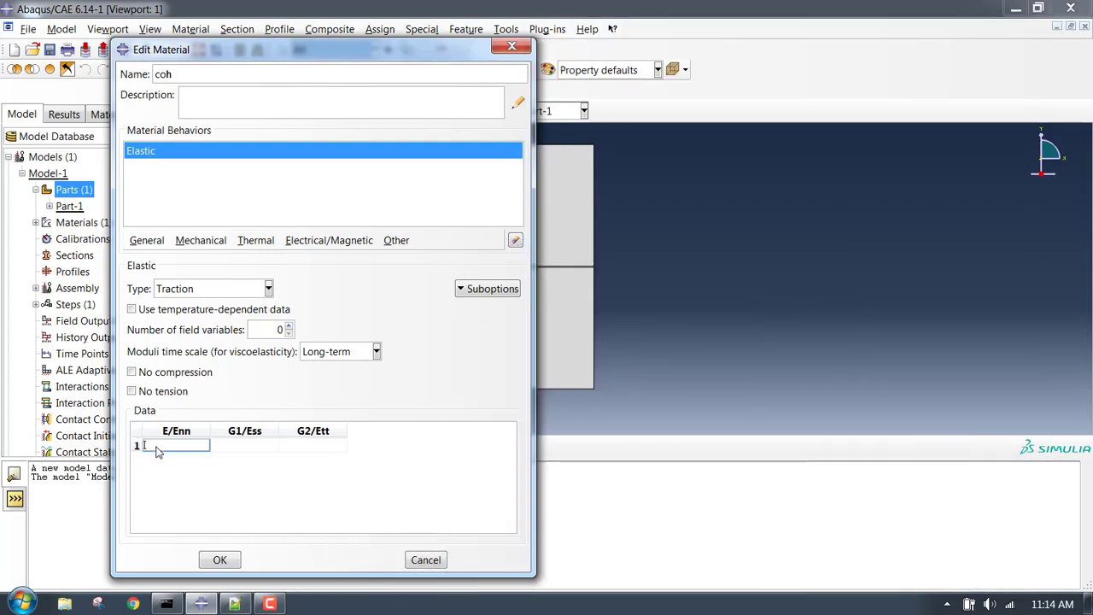
key(Tab)
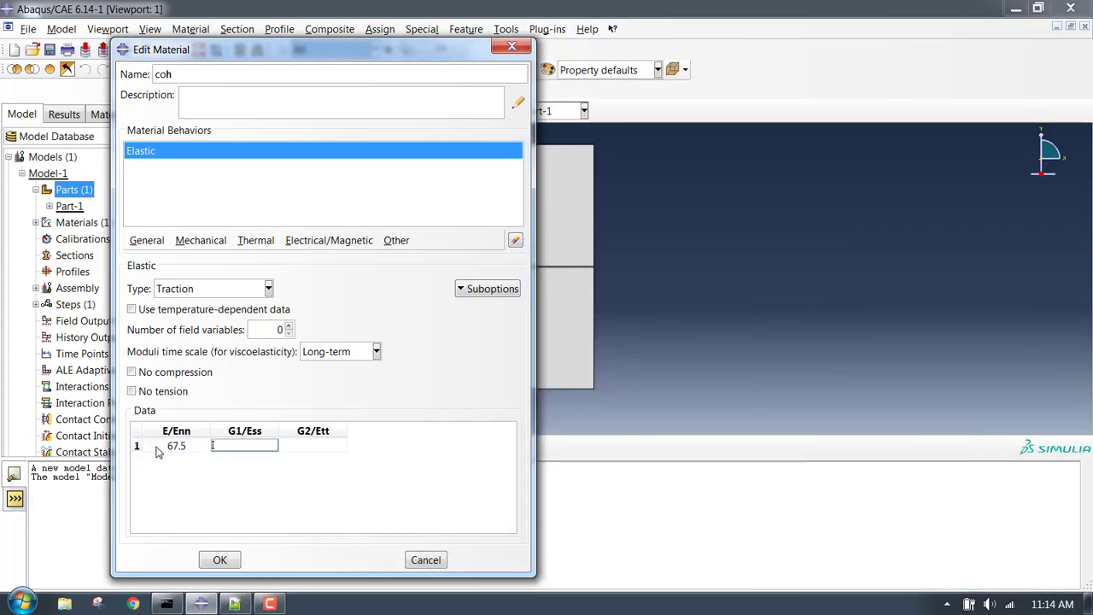
key(Tab)
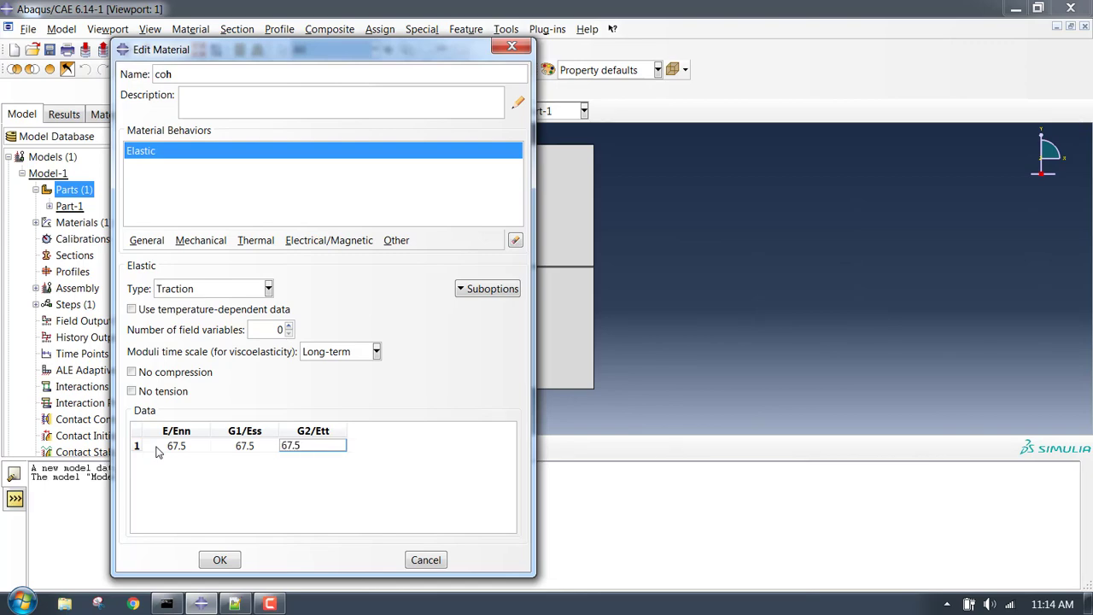
click(239, 604)
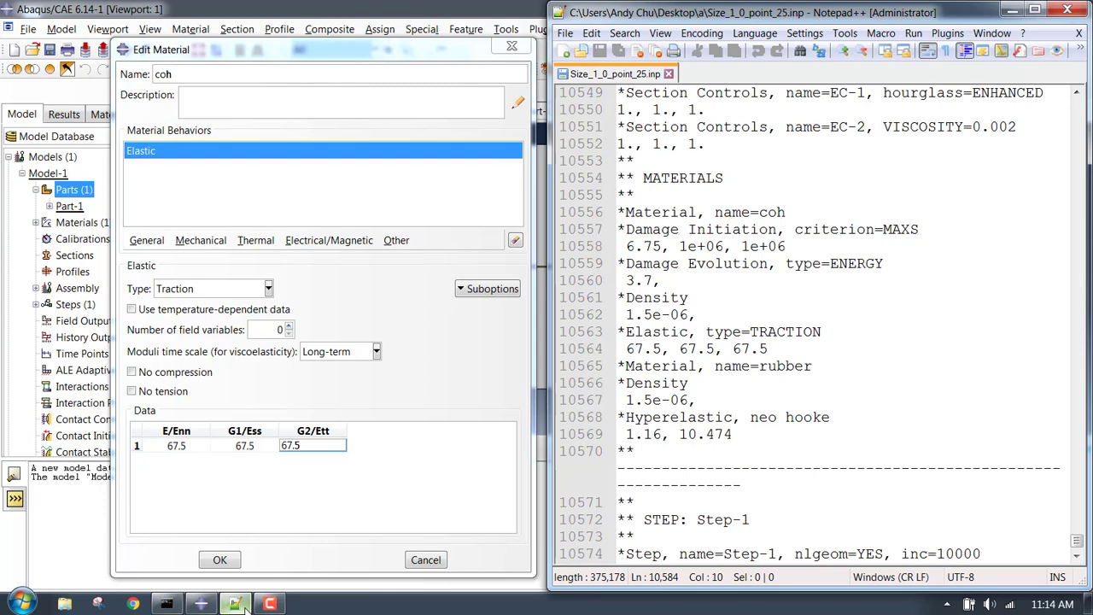
click(243, 606)
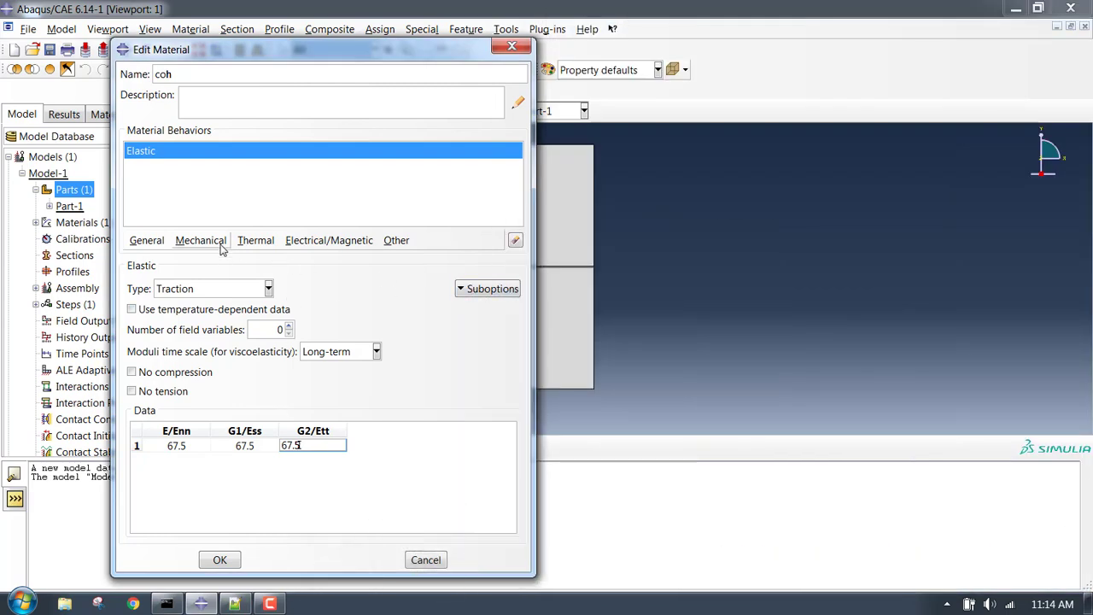
click(468, 289)
click(419, 320)
Add Maxs Damage initiation to coh with nominal stresses 6.75, 1e6 and 1e6.
click(201, 241)
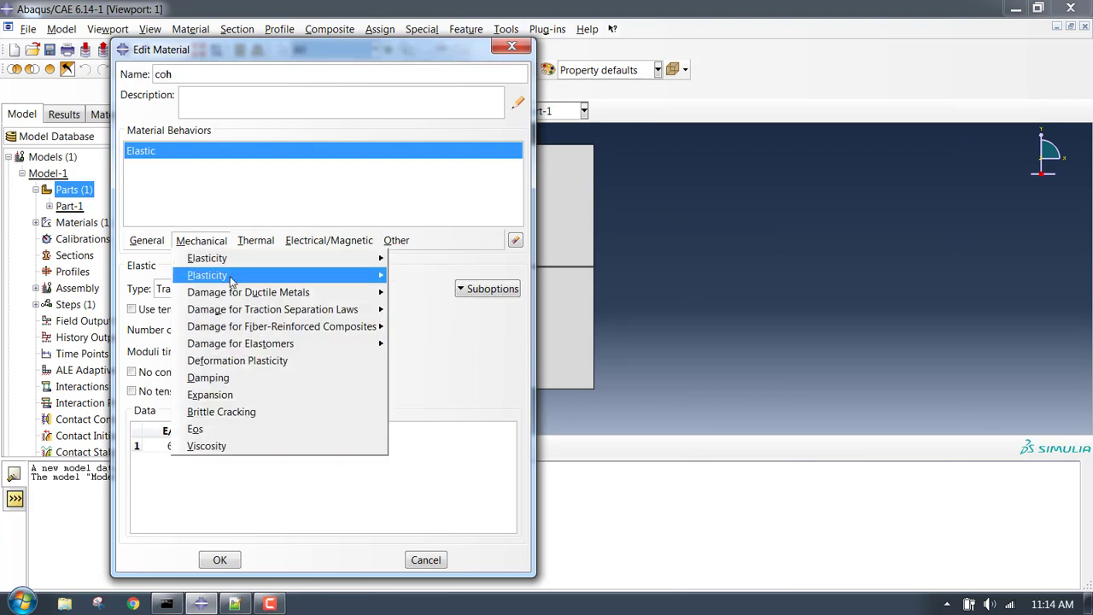
mouse_move(261, 309)
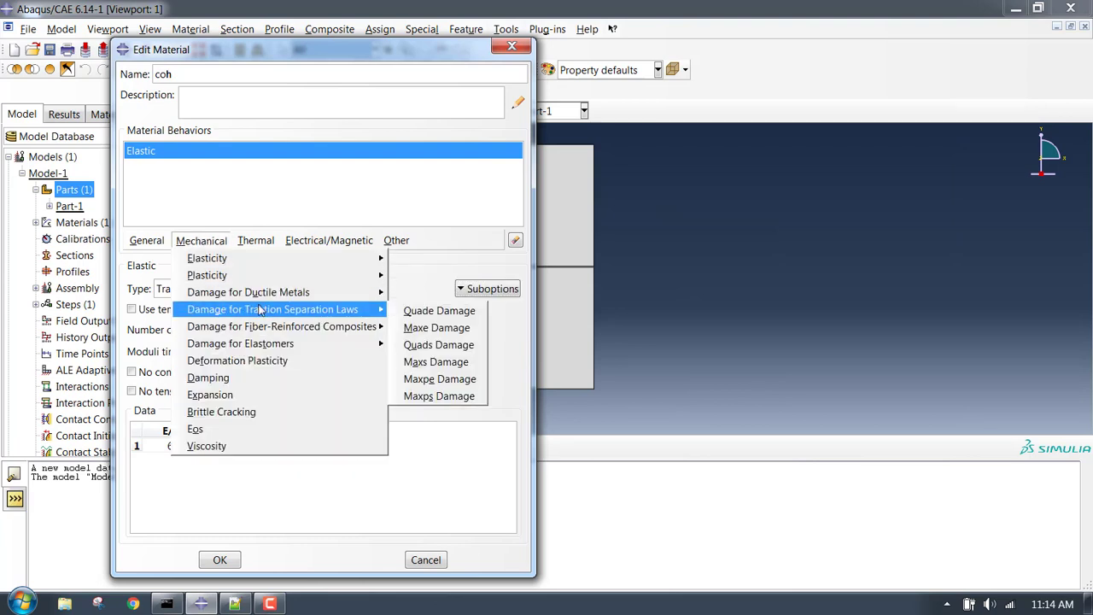
click(460, 364)
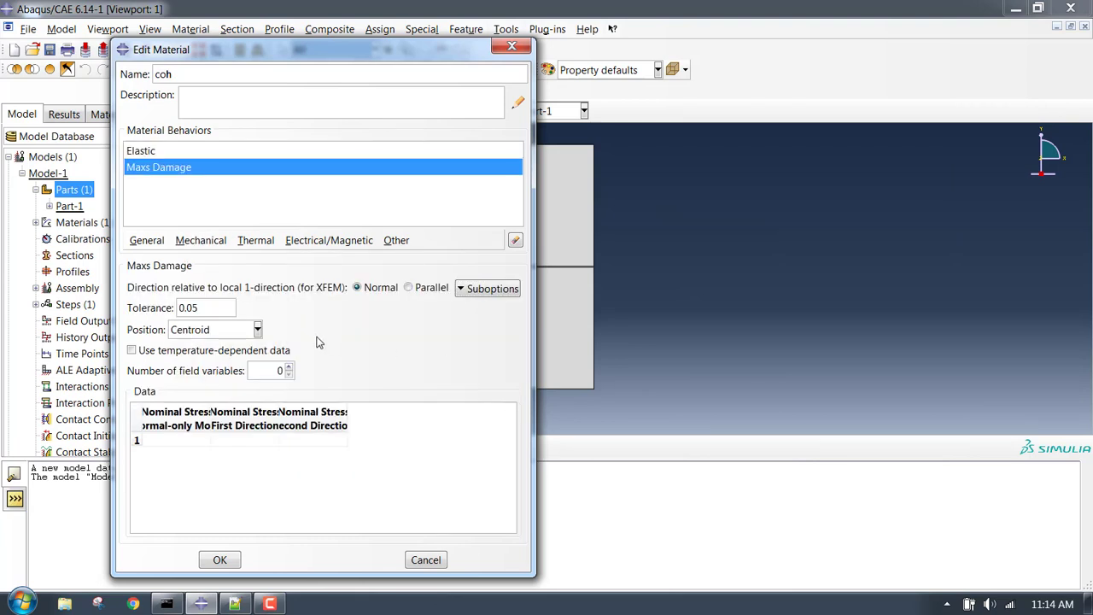
click(235, 603)
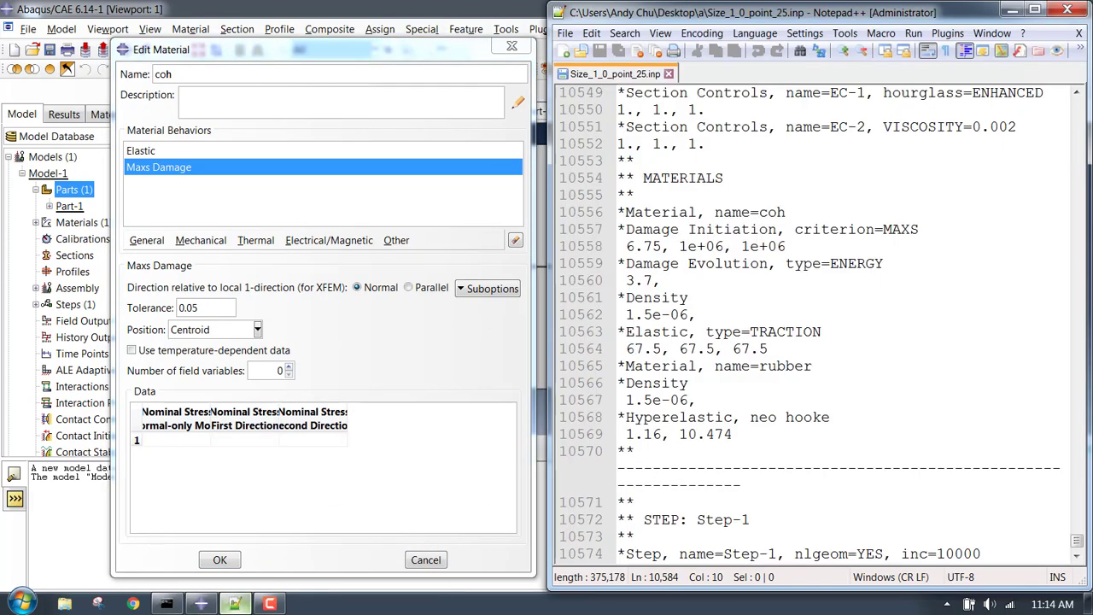
click(235, 603)
click(190, 438)
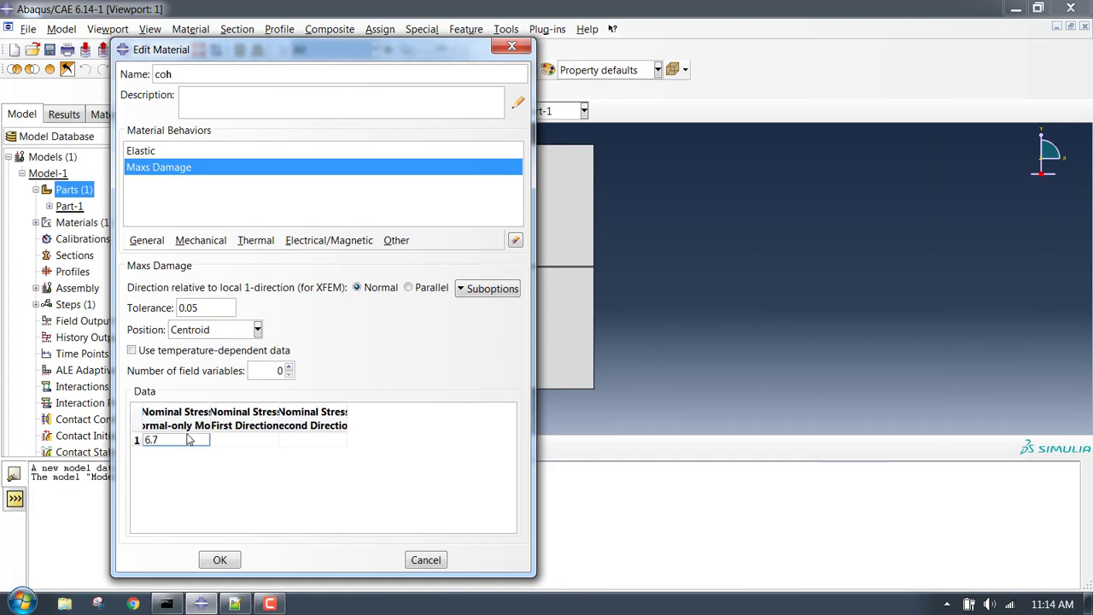
key(Tab)
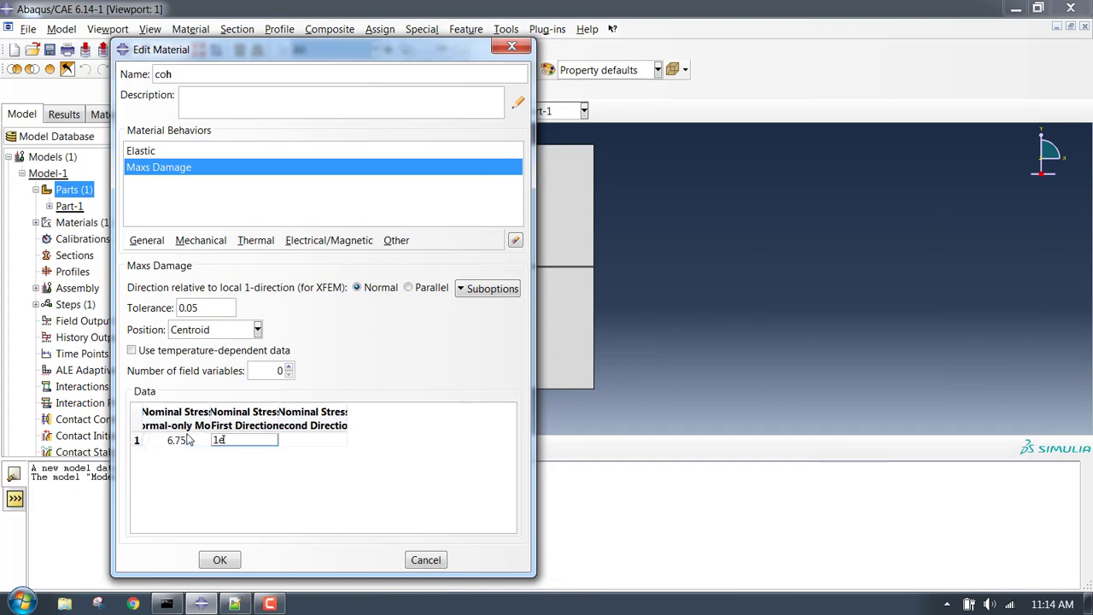
key(Tab)
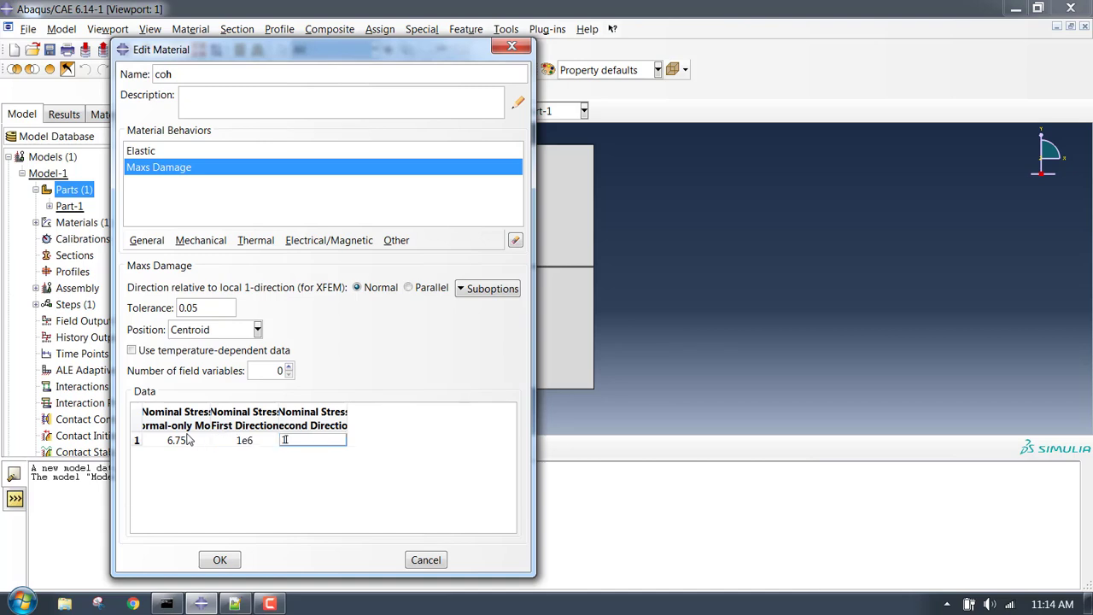
Add energy-based damage evolution with fracture energy 3.7 and save the coh material.
click(502, 290)
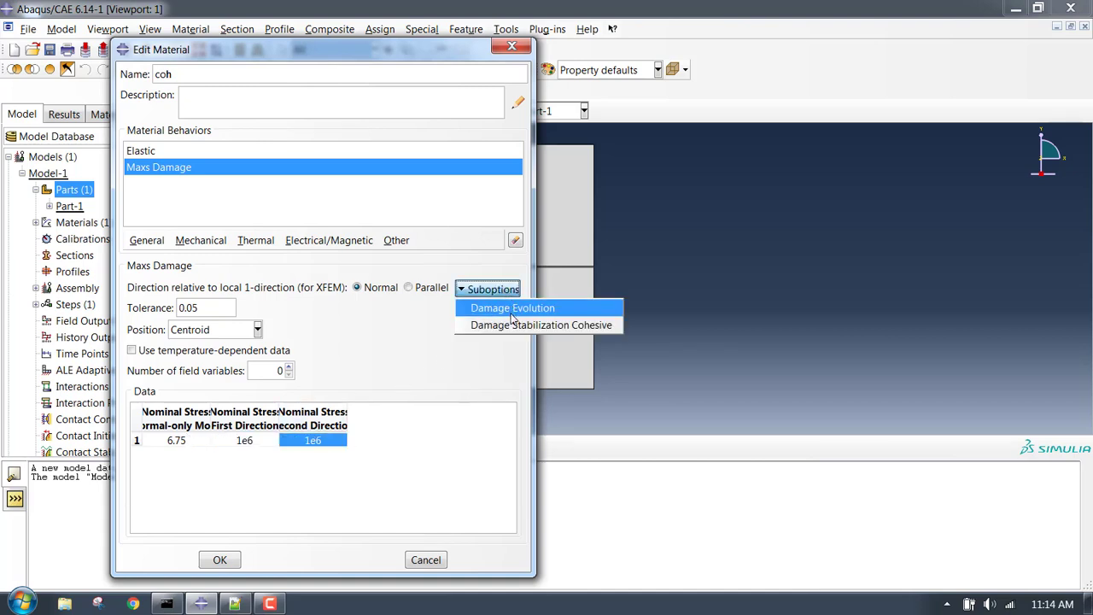
click(511, 312)
click(167, 188)
click(146, 217)
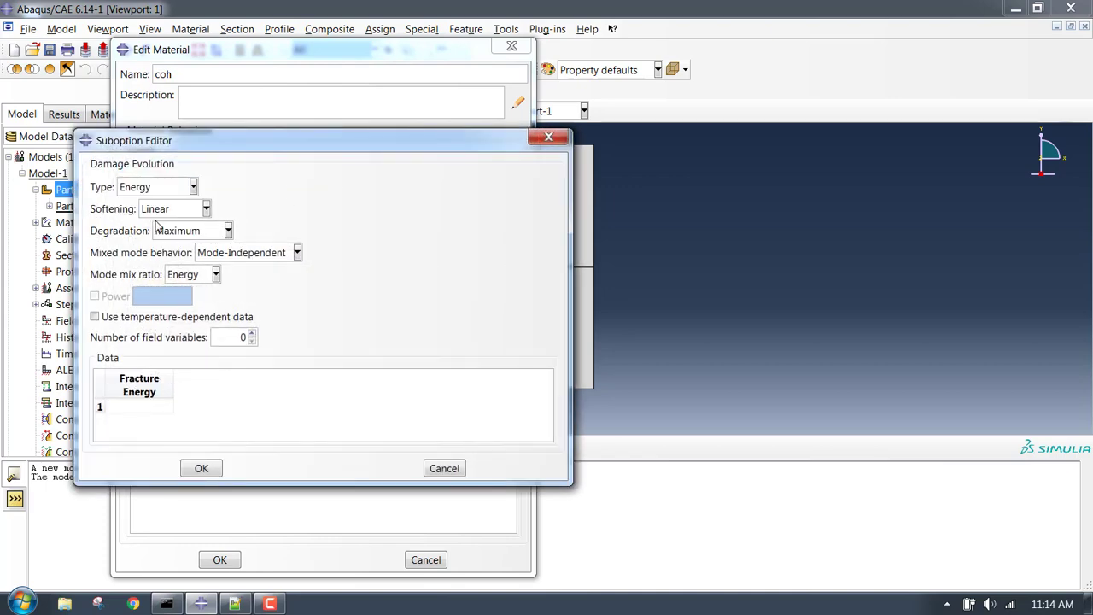
click(152, 407)
click(203, 468)
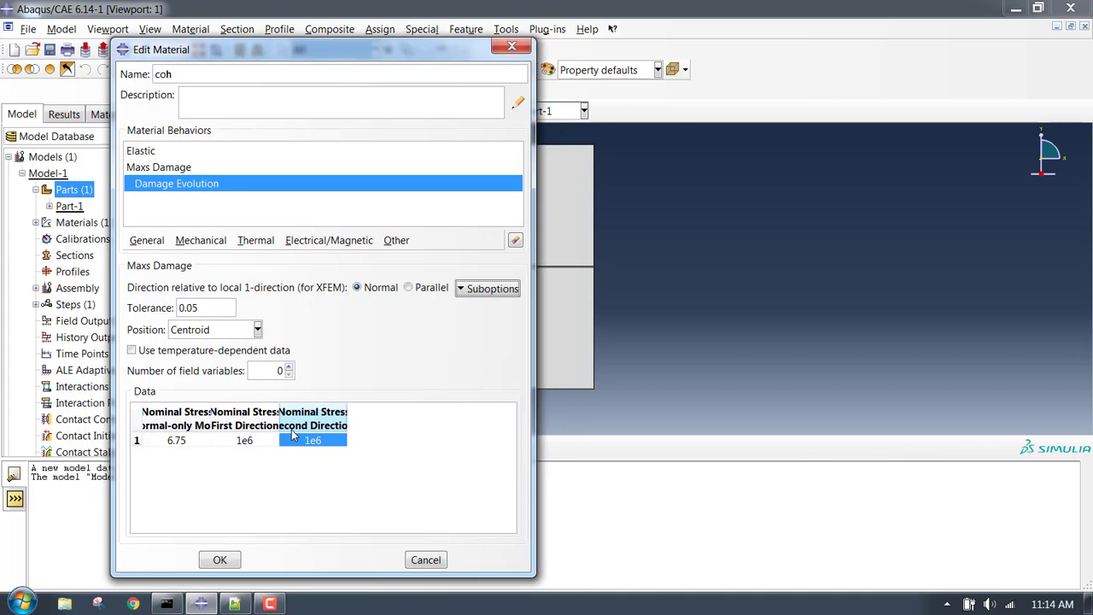
click(219, 561)
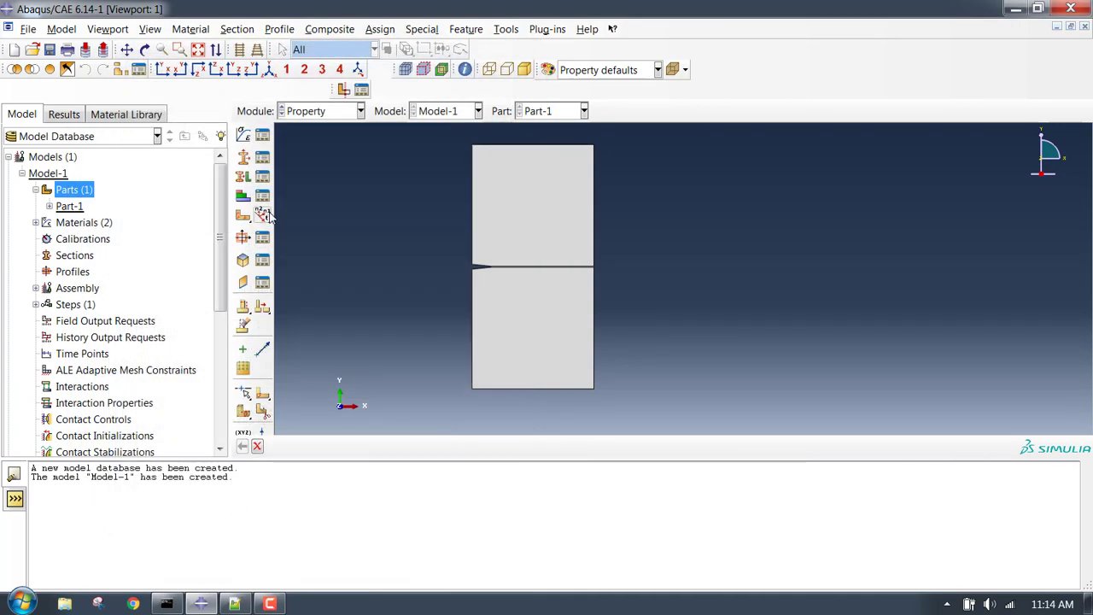
Create a solid homogeneous section named rubber that uses the rubber material.
click(244, 163)
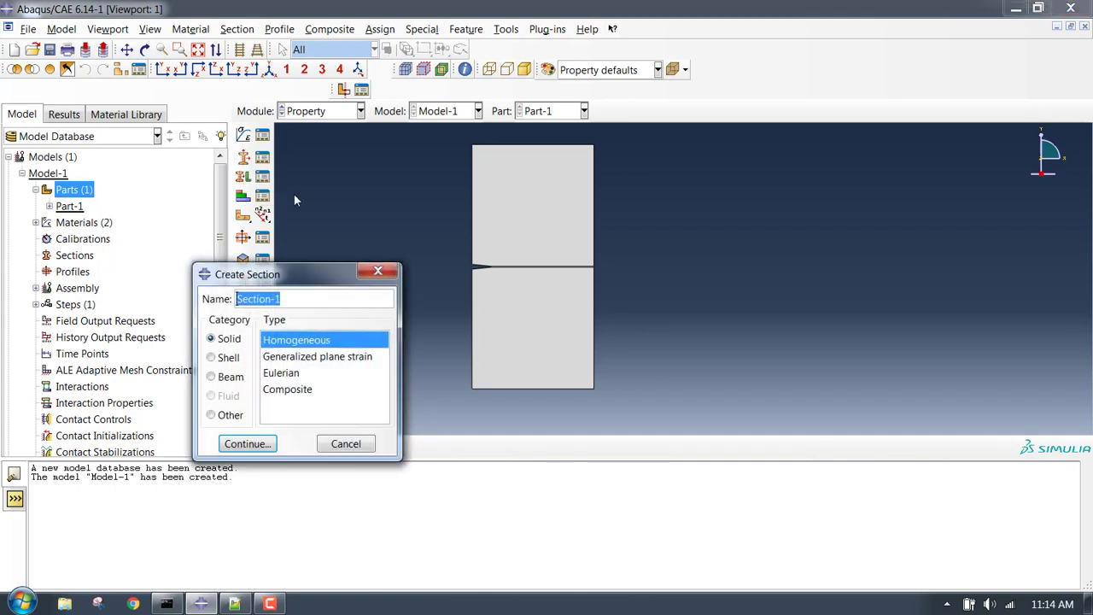
key(BackSpace)
text(rubber)
click(247, 443)
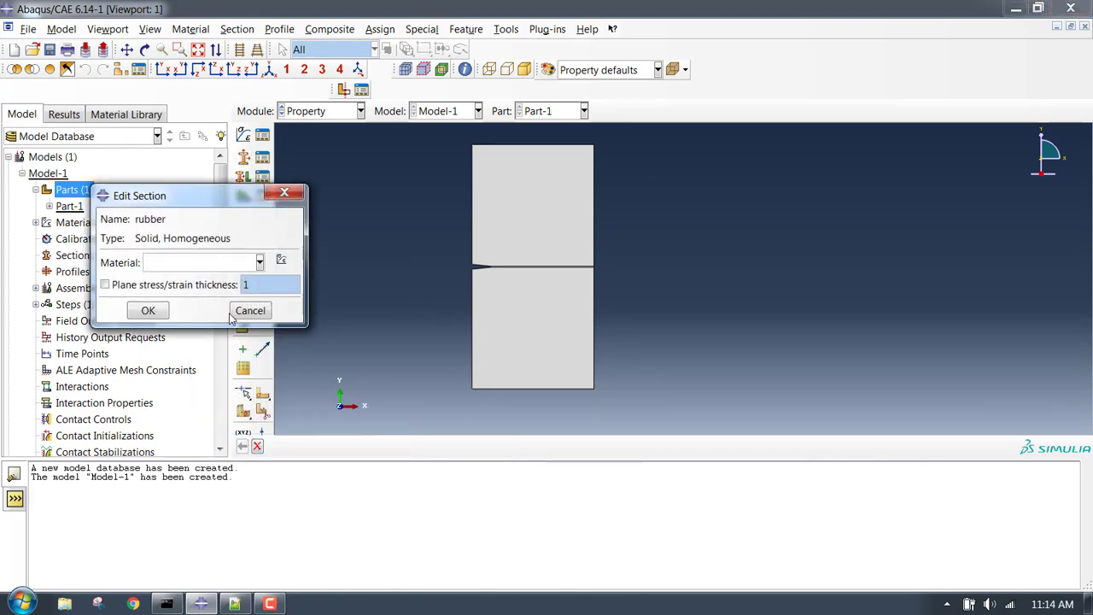
click(232, 265)
click(208, 298)
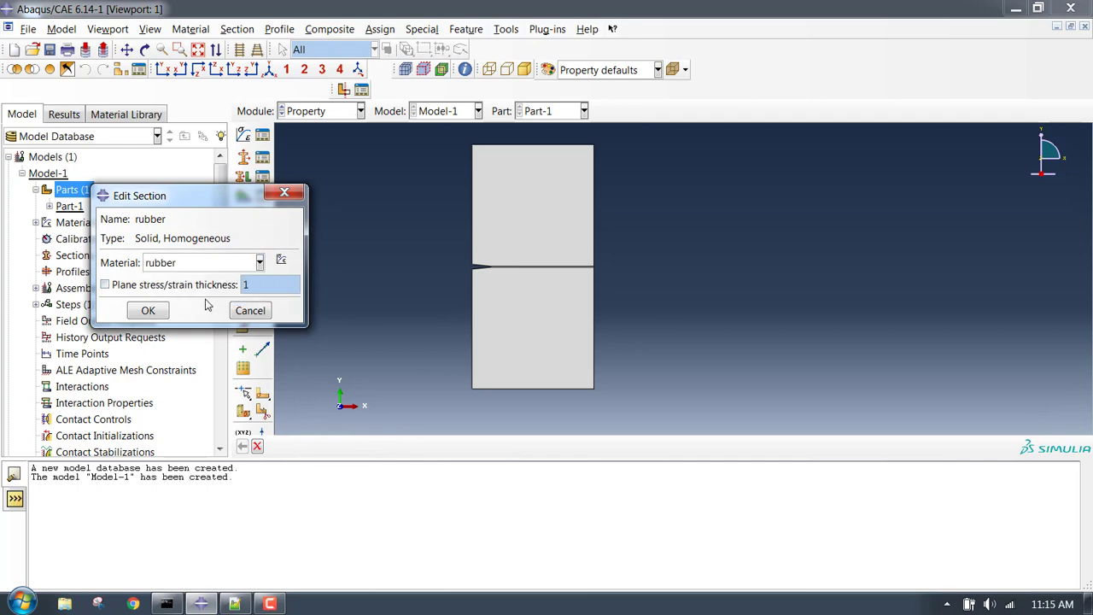
click(149, 311)
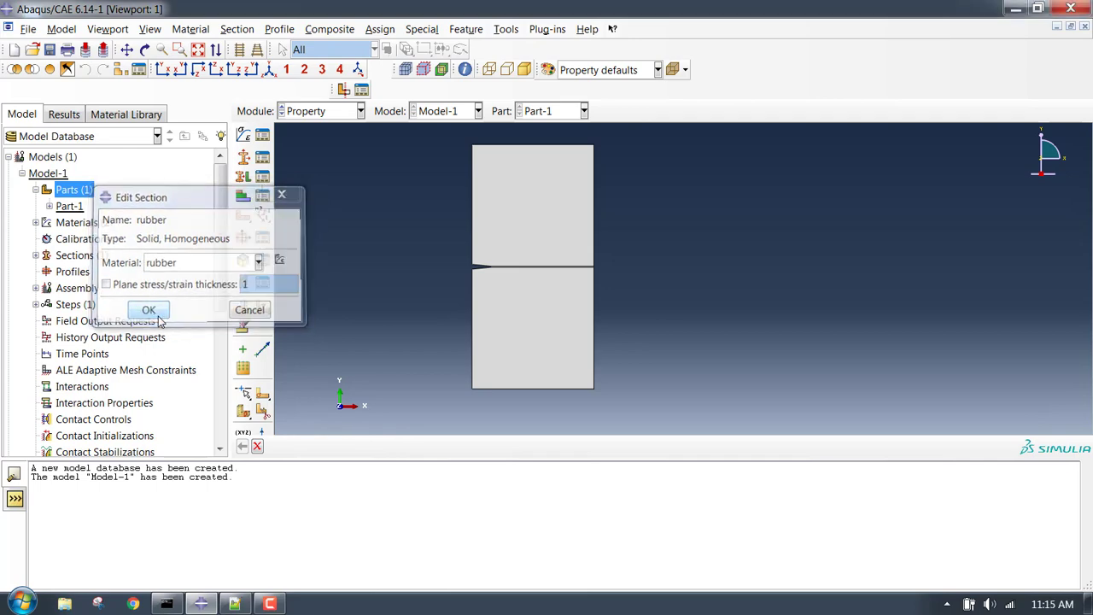
click(245, 136)
click(513, 47)
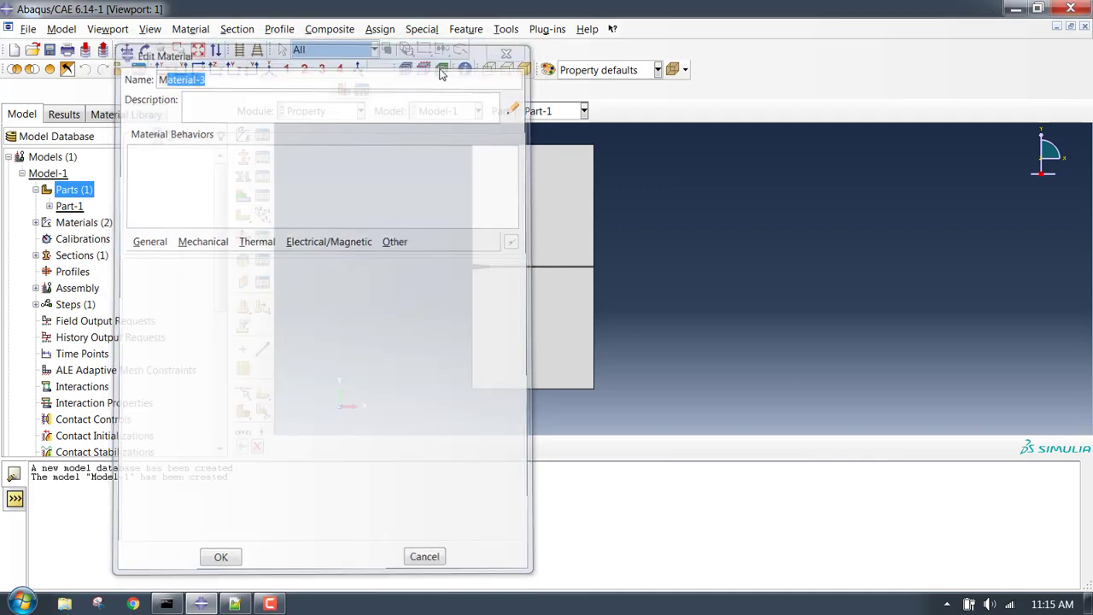
Create a cohesive section named coh using the coh material with Traction Separation response.
click(244, 159)
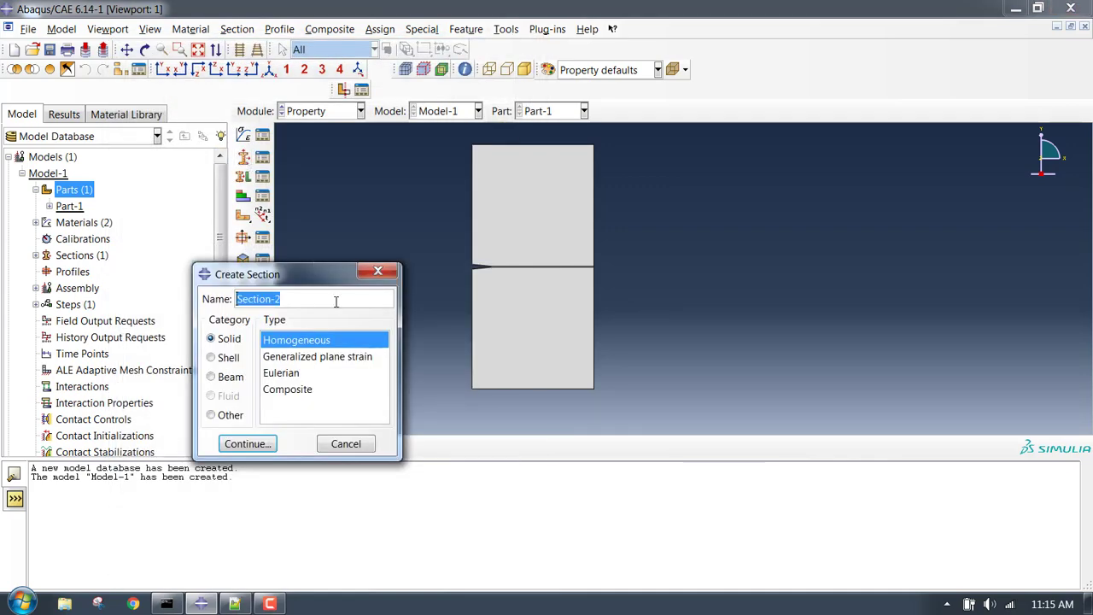
text(coh)
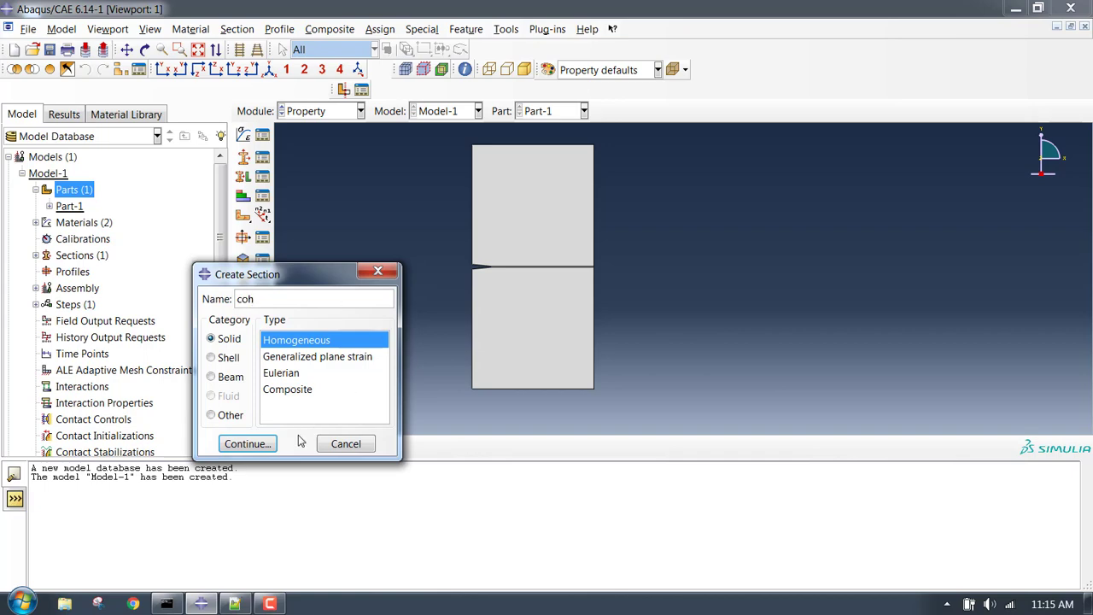
click(228, 416)
click(294, 359)
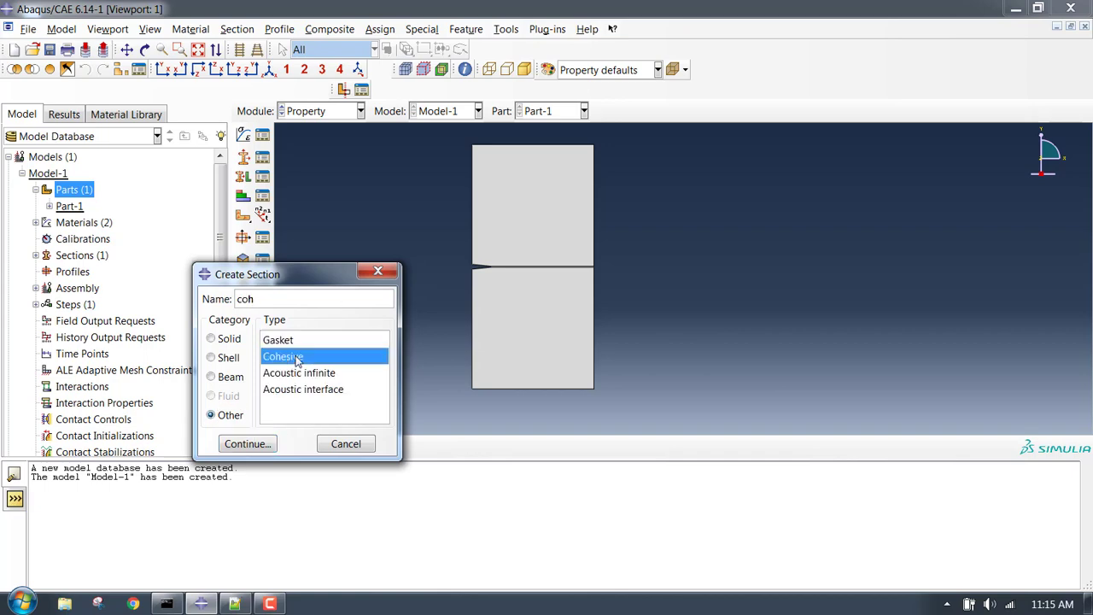
click(256, 443)
click(187, 259)
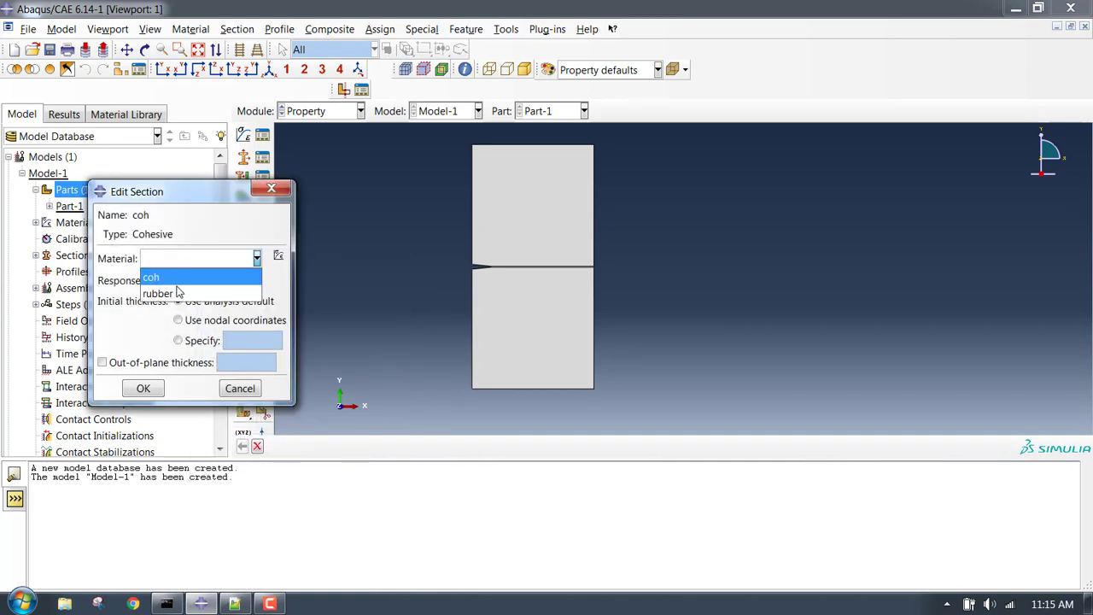
click(179, 284)
click(183, 281)
click(191, 300)
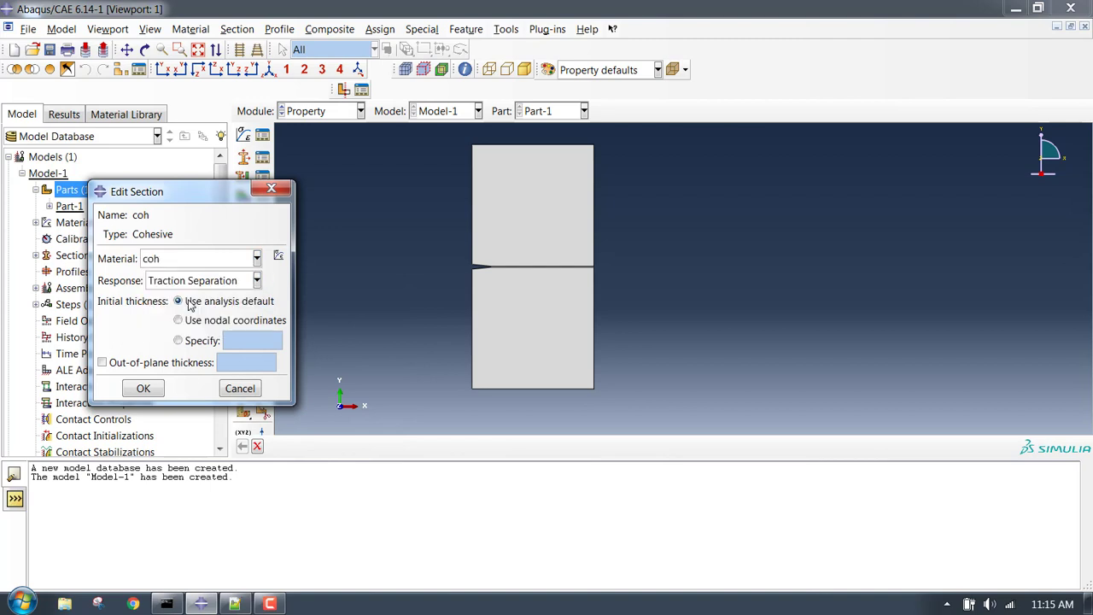
click(143, 389)
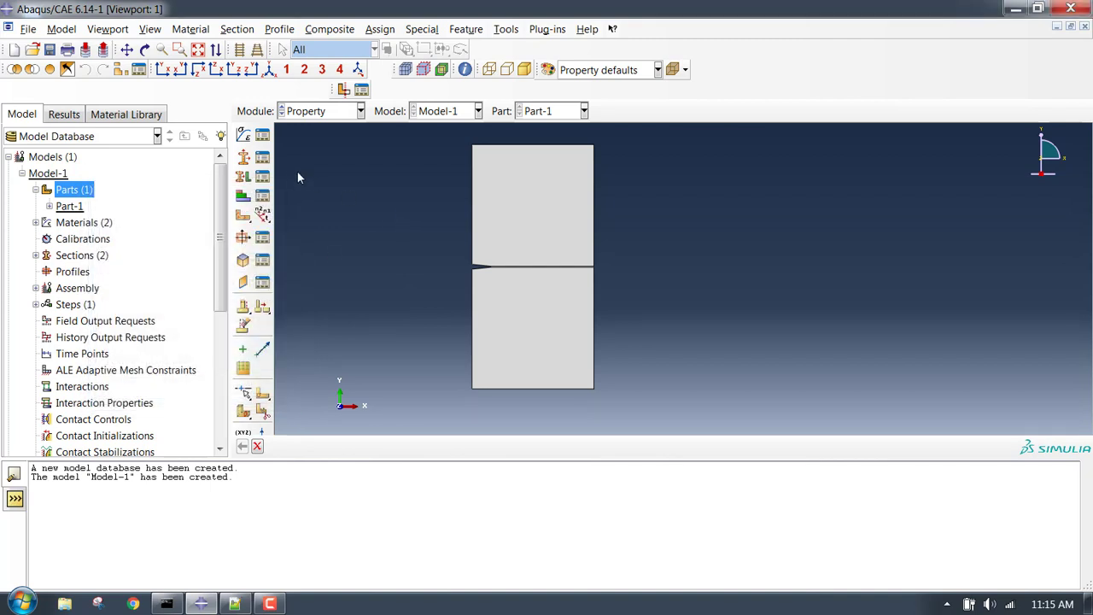
Assign the rubber section to the upper and lower plate regions.
click(244, 177)
scroll(598, 247, up, 3)
scroll(575, 230, down, 2)
click(496, 239)
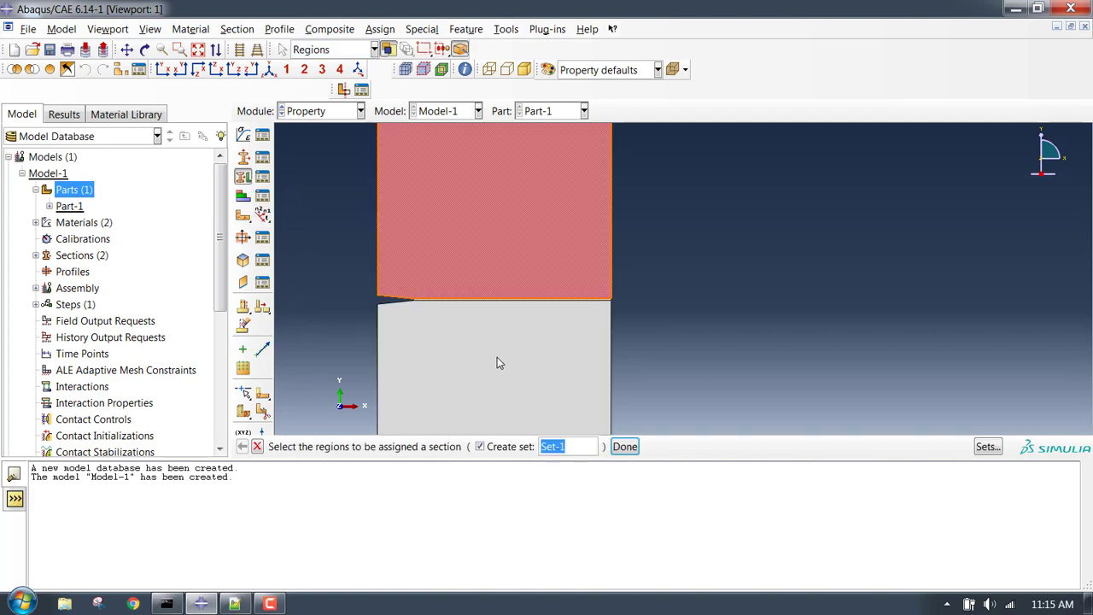
shift+click(486, 393)
scroll(505, 350, down, 2)
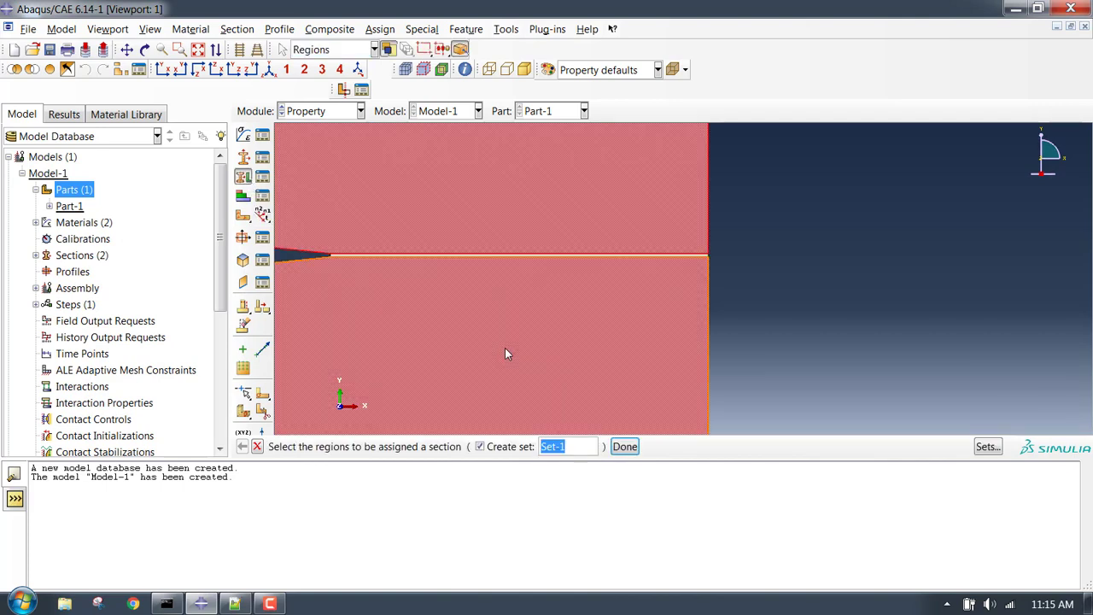
scroll(504, 354, up, 2)
click(624, 446)
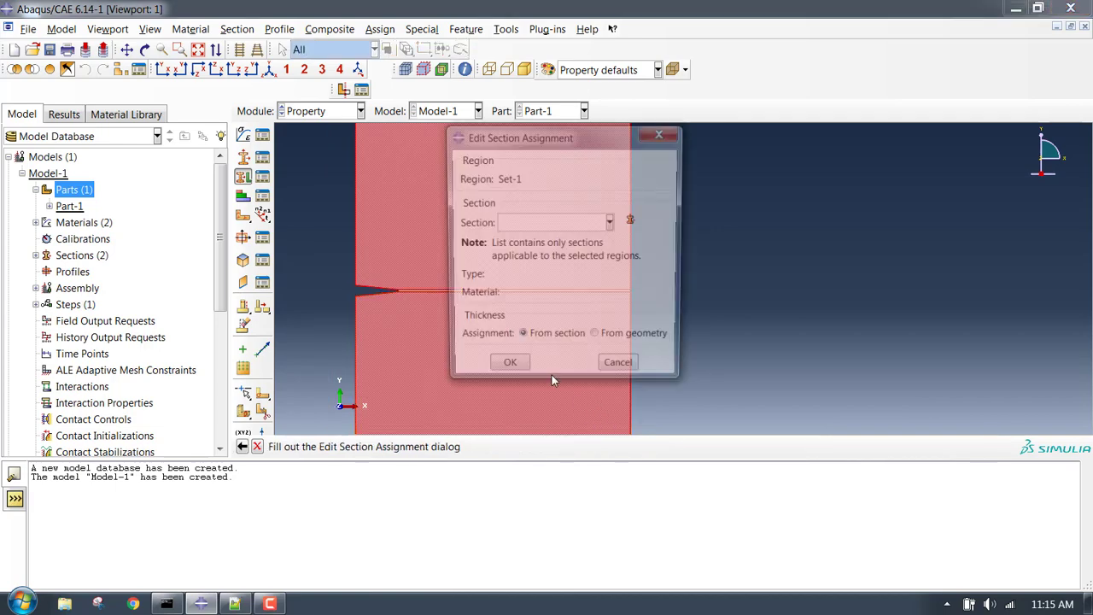
click(548, 223)
click(548, 256)
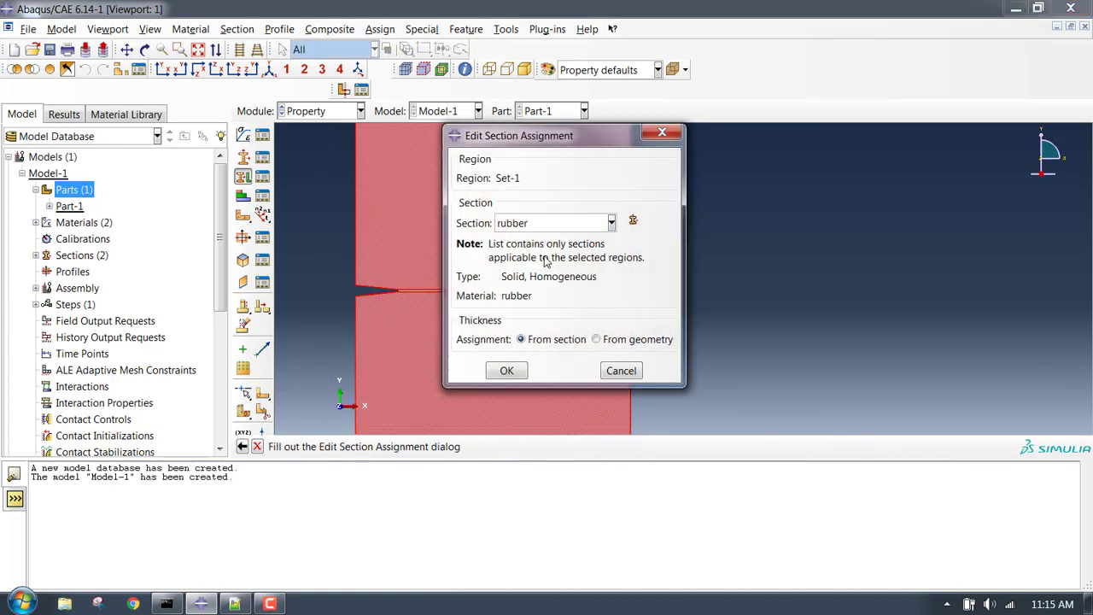
click(517, 377)
Assign the coh section to the thin crack strip between the plate regions.
scroll(528, 313, down, 2)
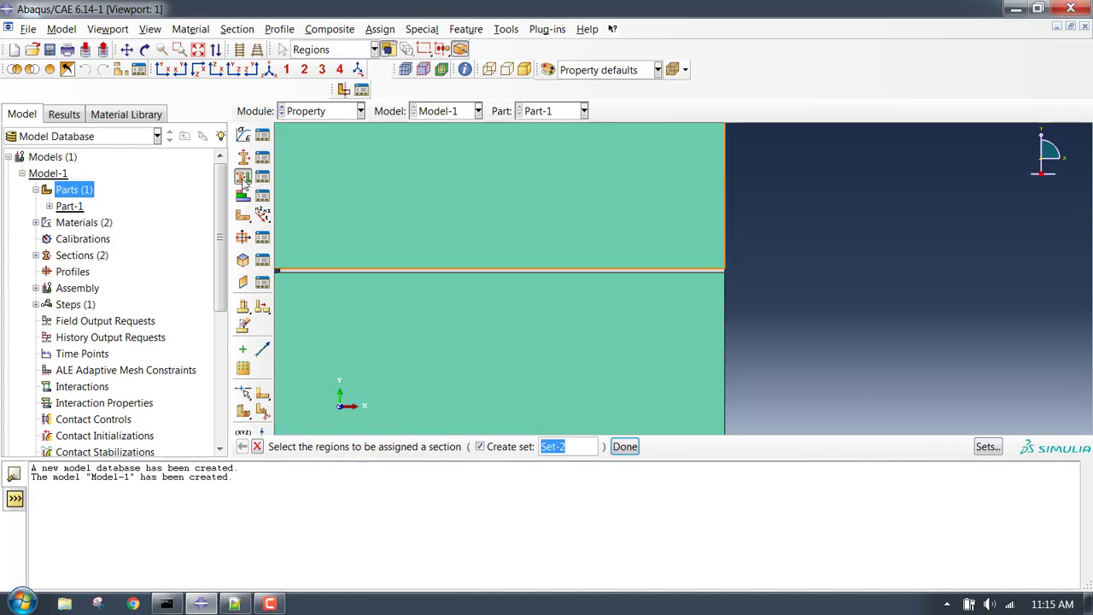
scroll(486, 273, down, 2)
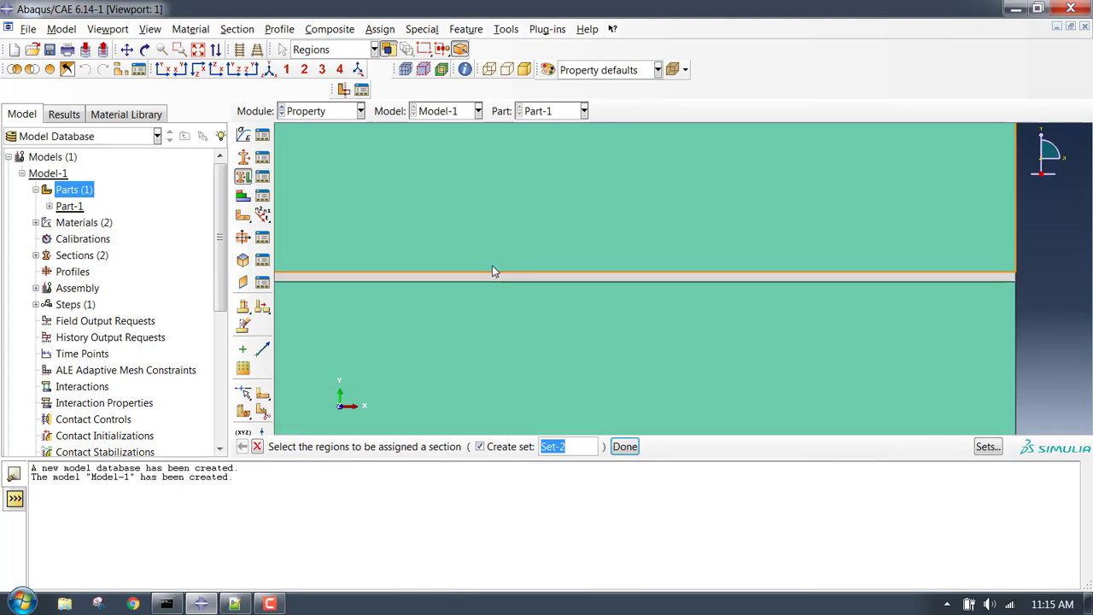
click(487, 277)
click(621, 446)
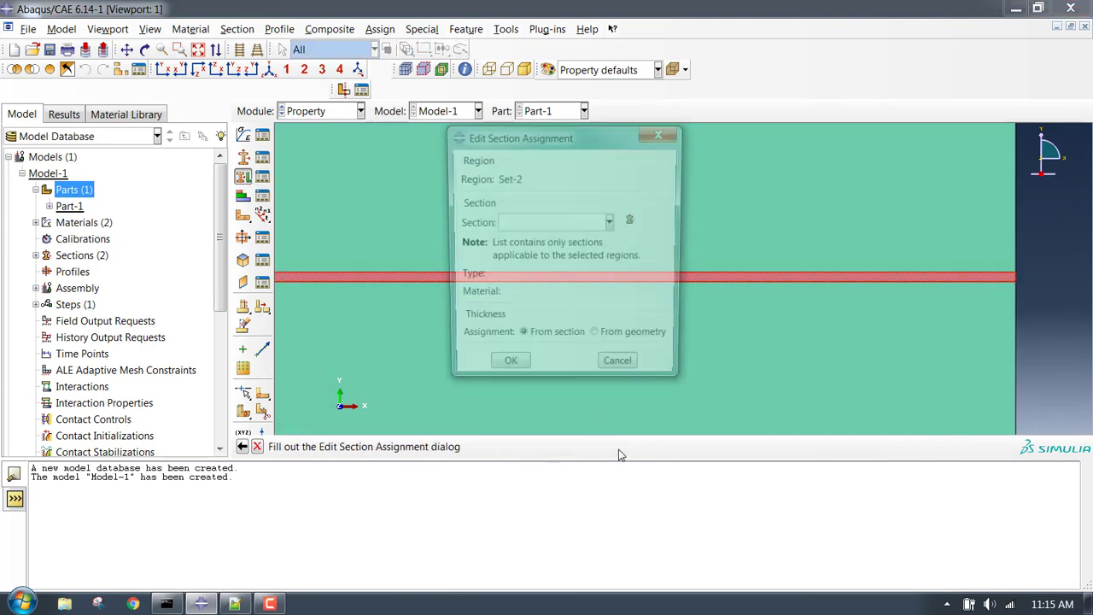
click(543, 223)
click(538, 244)
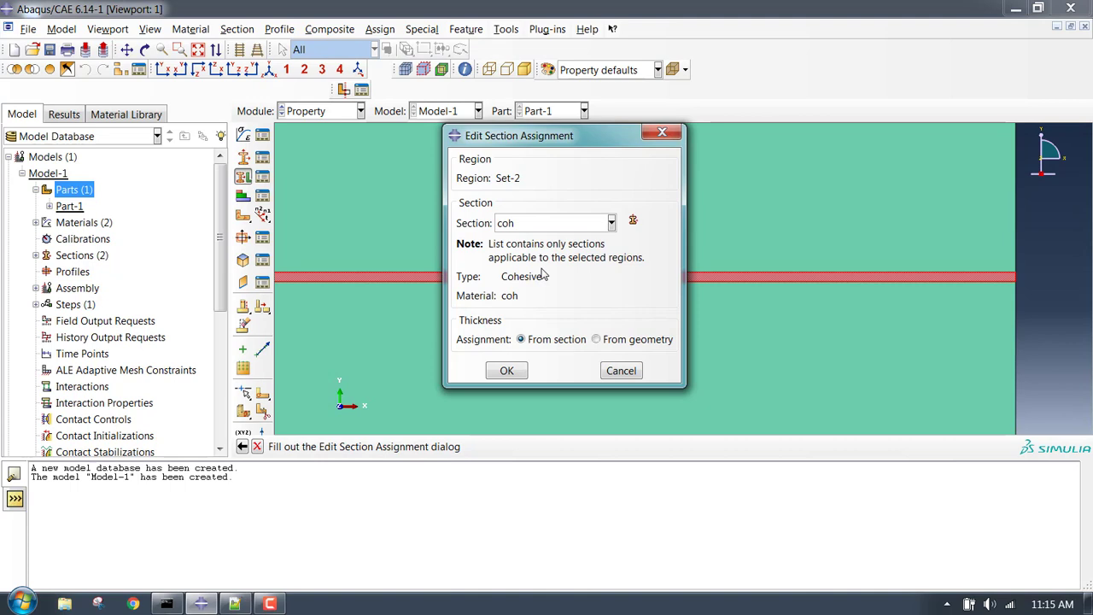
click(508, 372)
click(570, 362)
click(624, 445)
scroll(537, 332, up, 4)
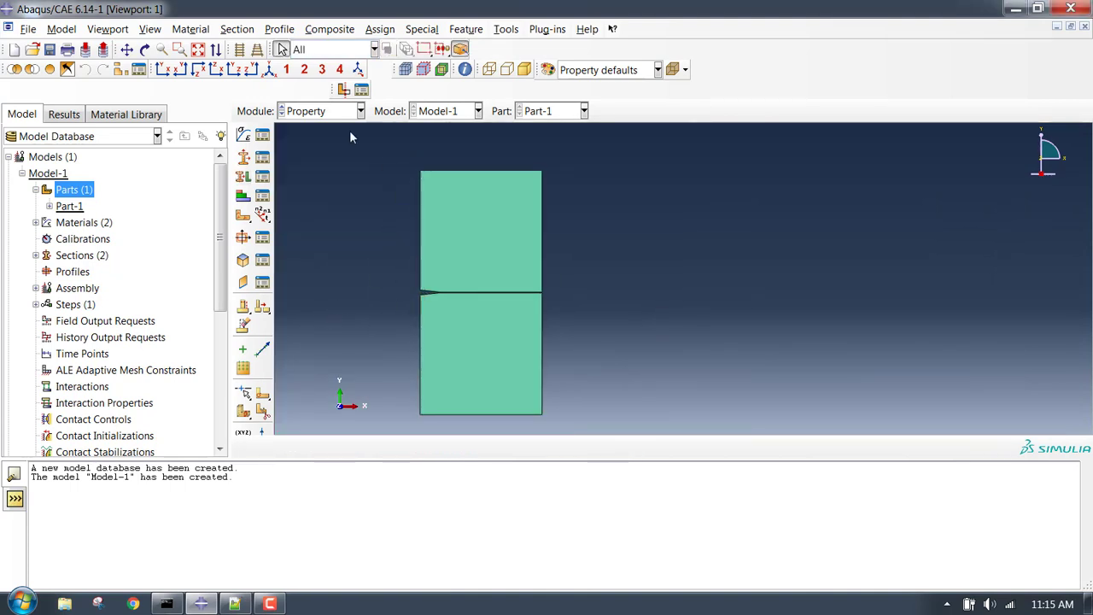
click(327, 111)
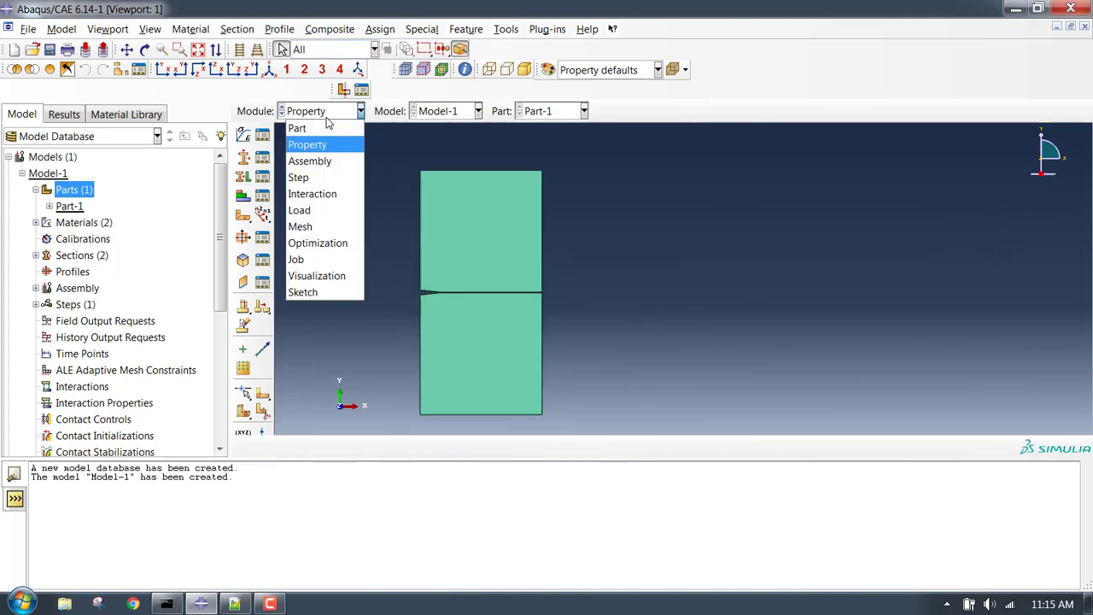
In the Assembly module, place a dependent instance of Part-1.
click(312, 161)
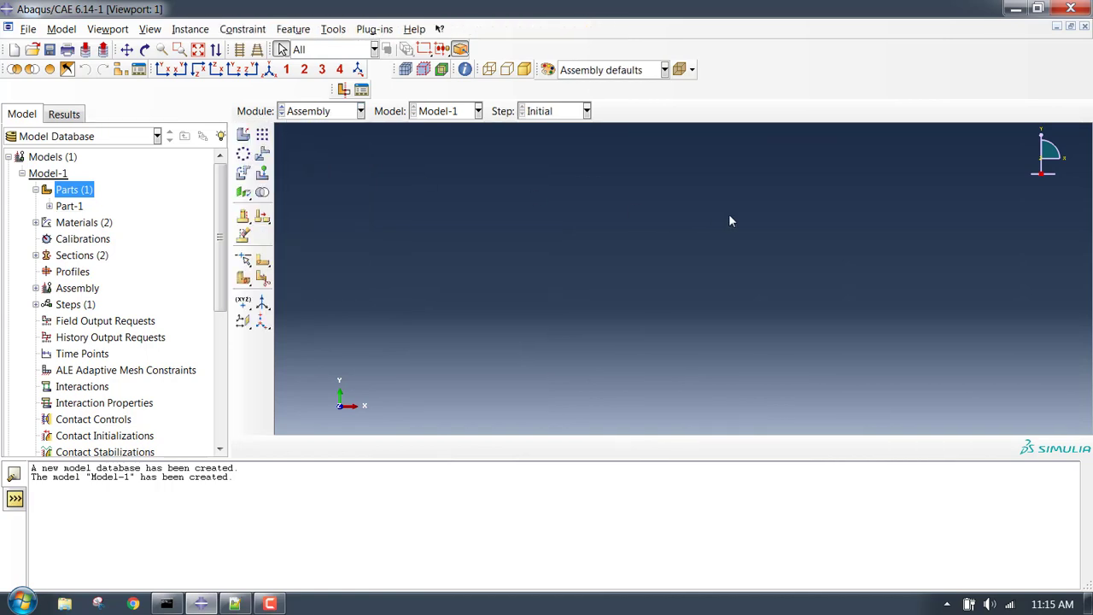
click(243, 135)
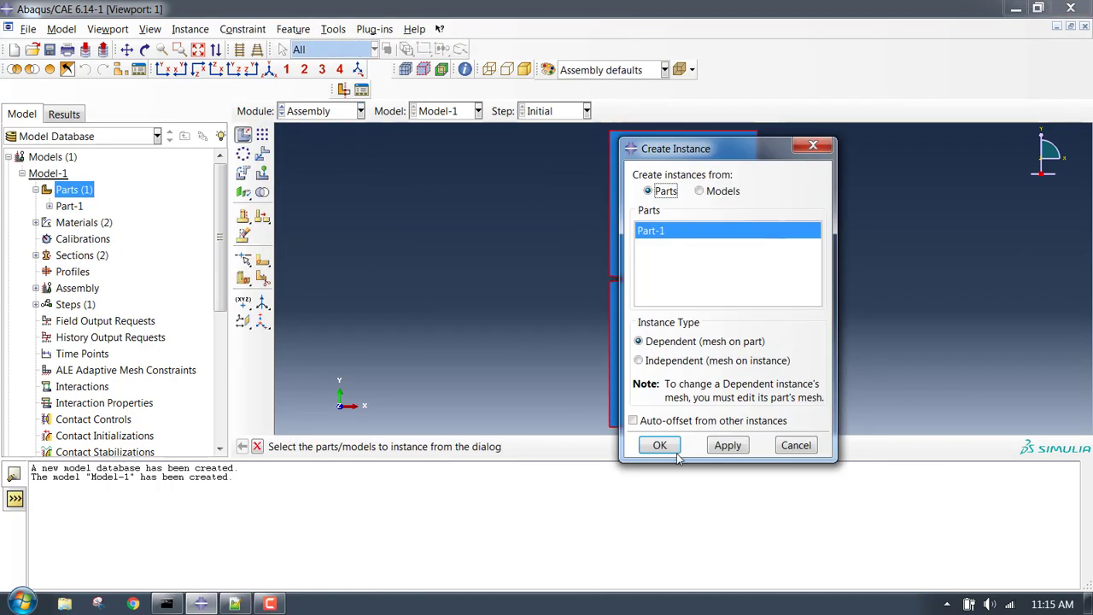
click(660, 446)
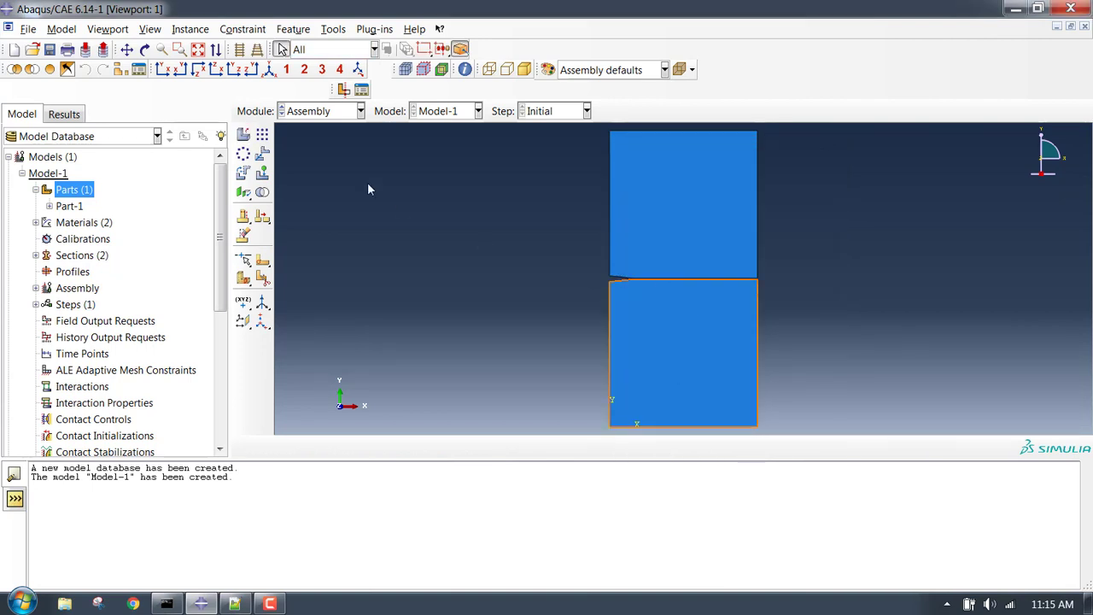
click(344, 112)
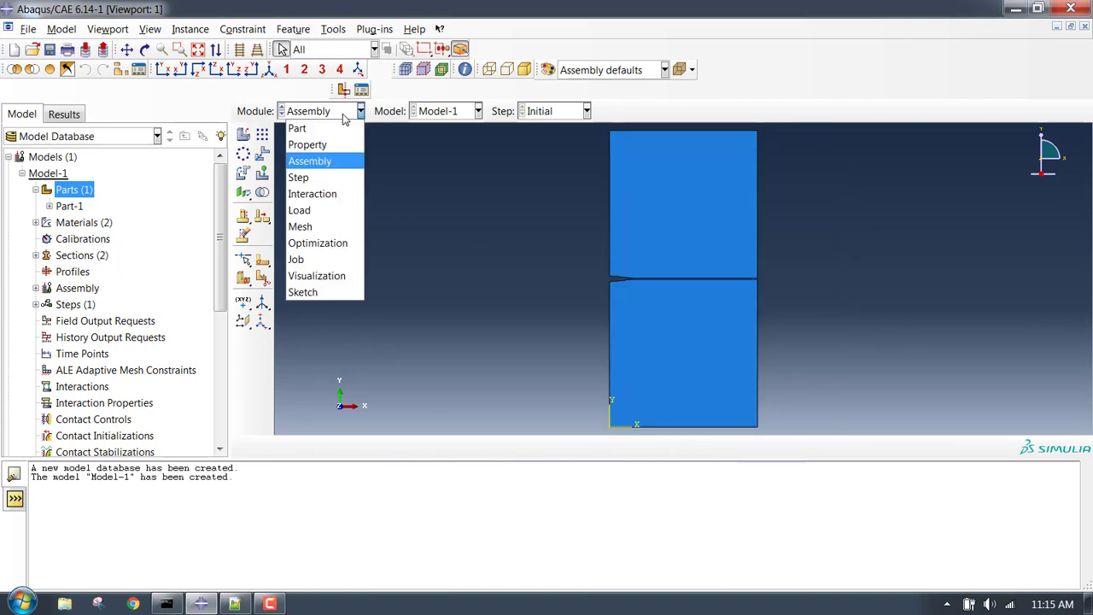
click(341, 177)
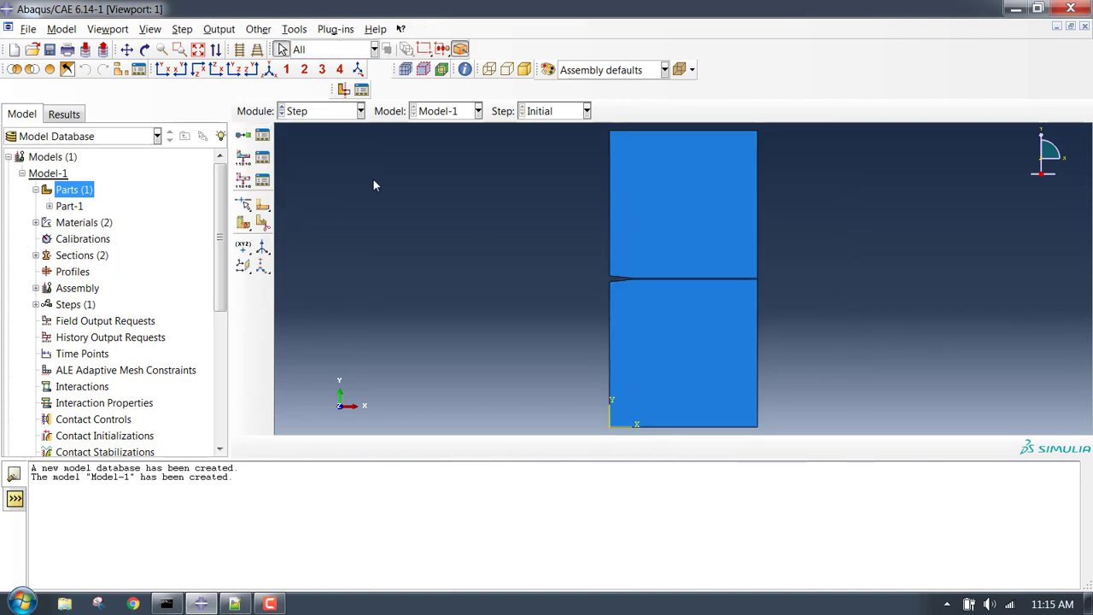
Create a Static, General step with Nlgeom on and dissipated energy fraction stabilization 0.001.
click(243, 136)
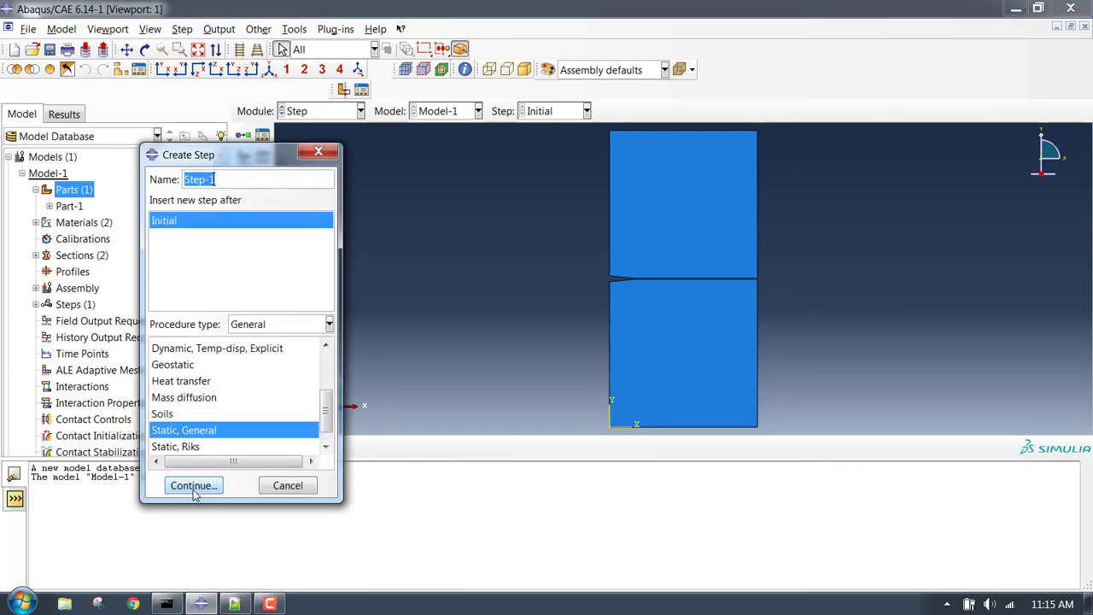
click(194, 485)
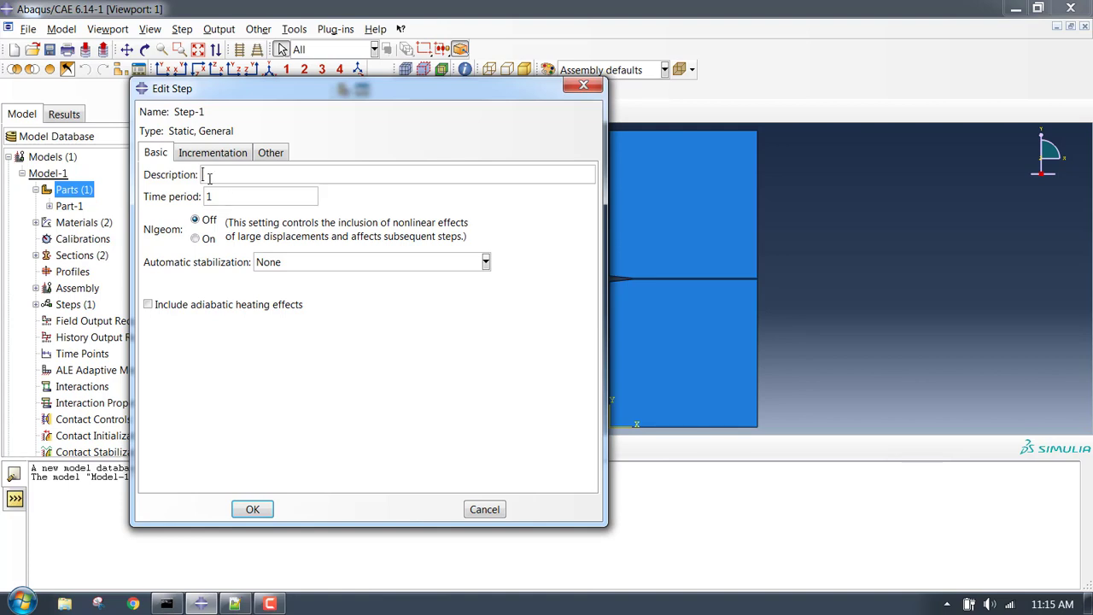
click(205, 241)
click(348, 270)
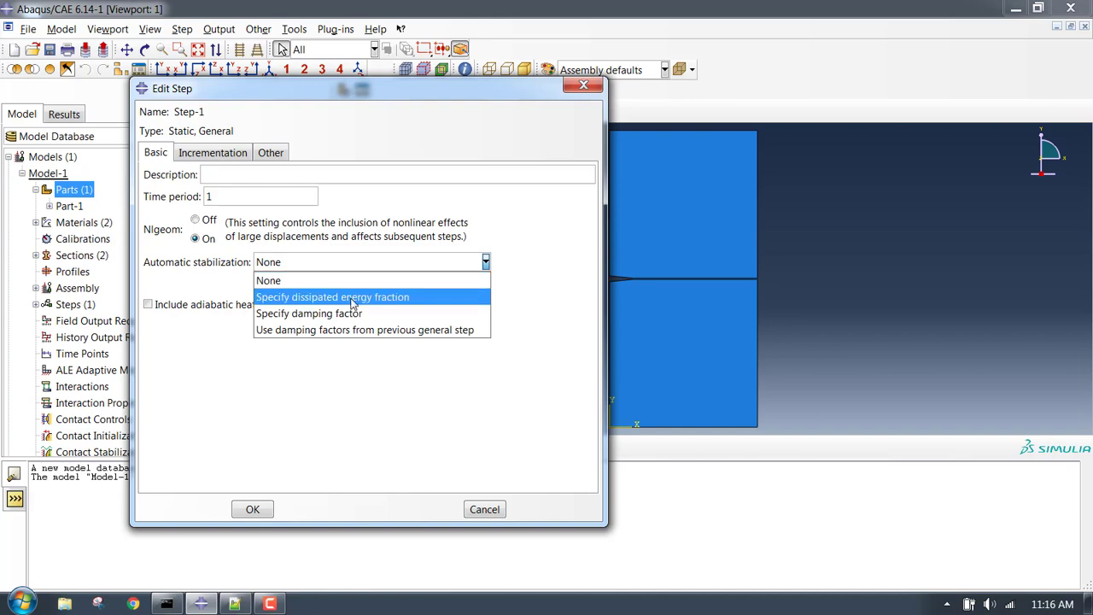
click(350, 298)
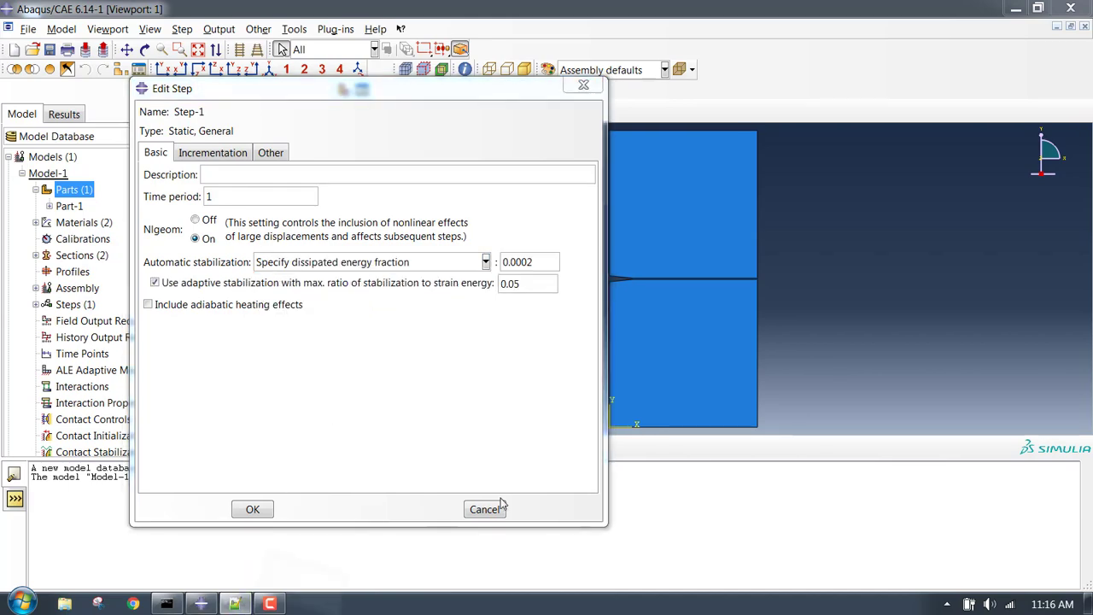
key(alt+Tab)
scroll(852, 348, up, 2)
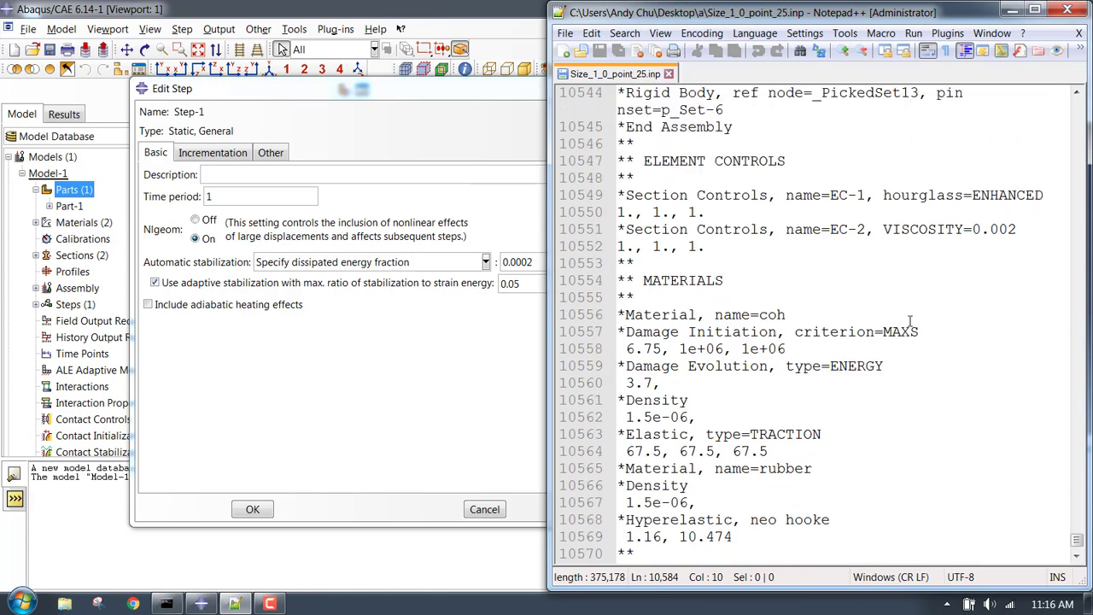
scroll(909, 320, down, 6)
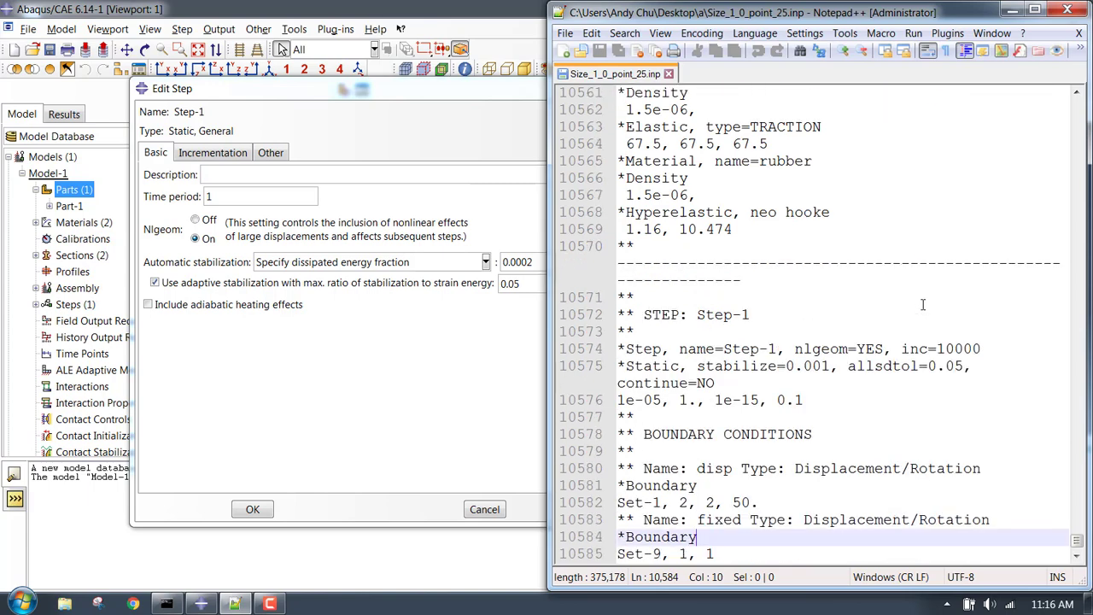
click(829, 365)
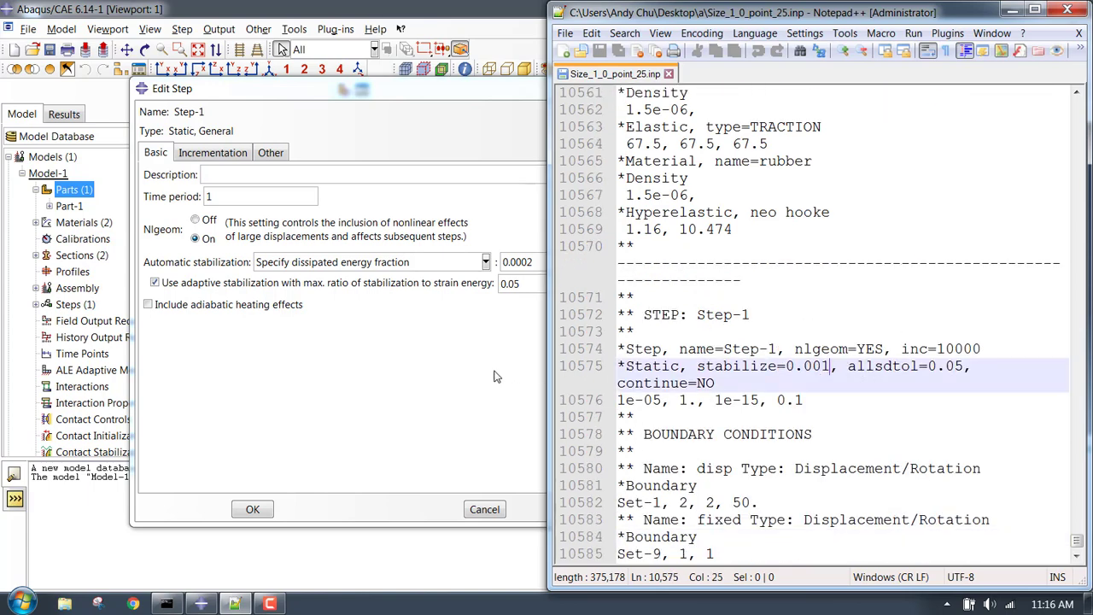
click(496, 377)
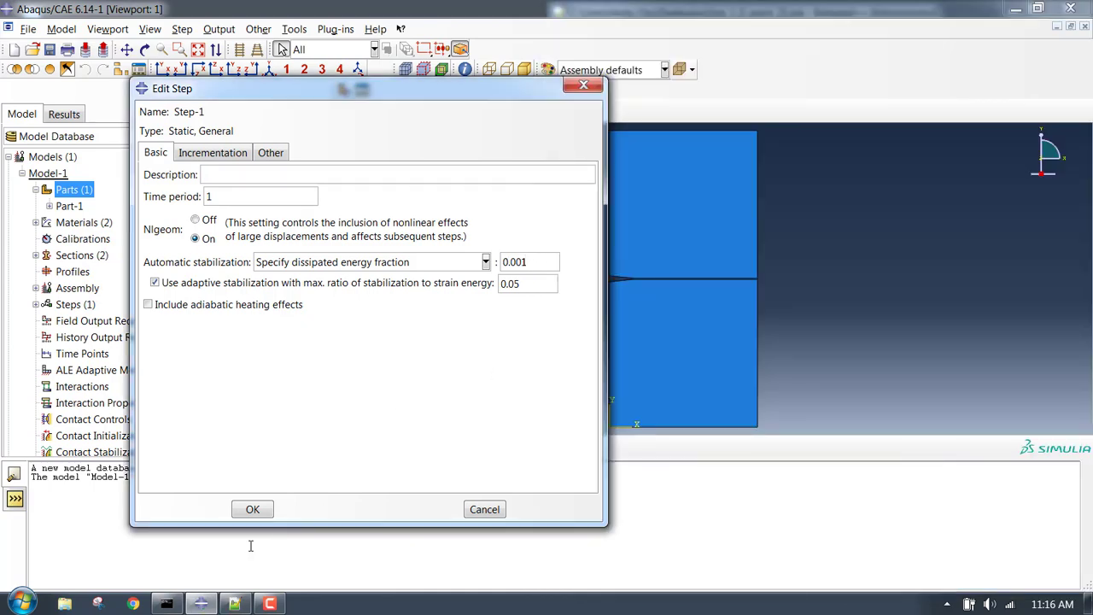
click(234, 604)
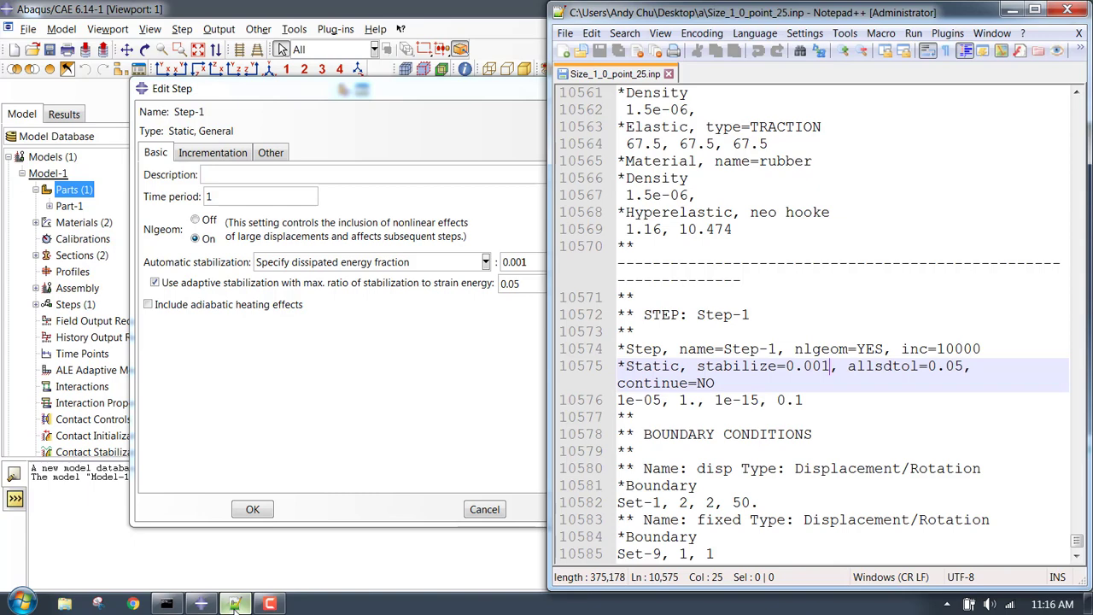
click(234, 603)
Set maximum increments to 10000 and initial increment to 1e-5, then confirm the step.
click(212, 151)
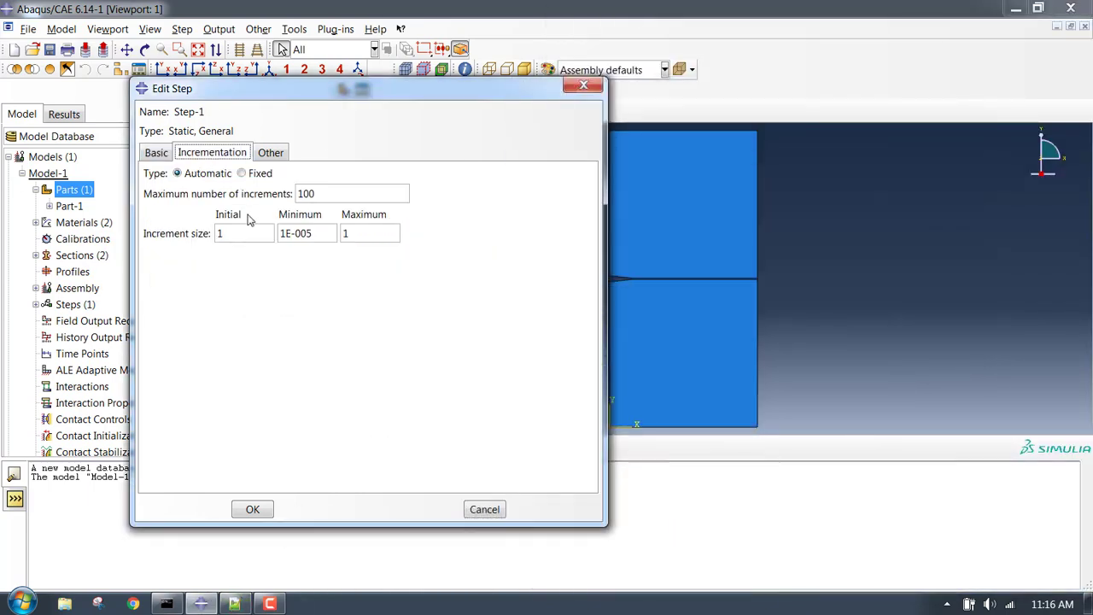
click(324, 194)
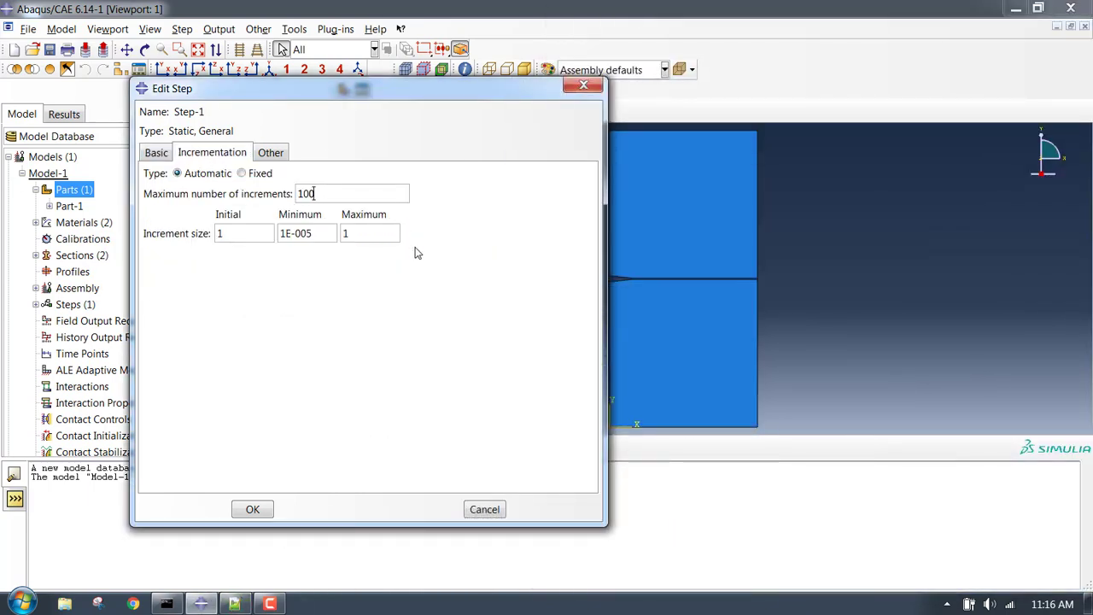
text(00)
key(Tab)
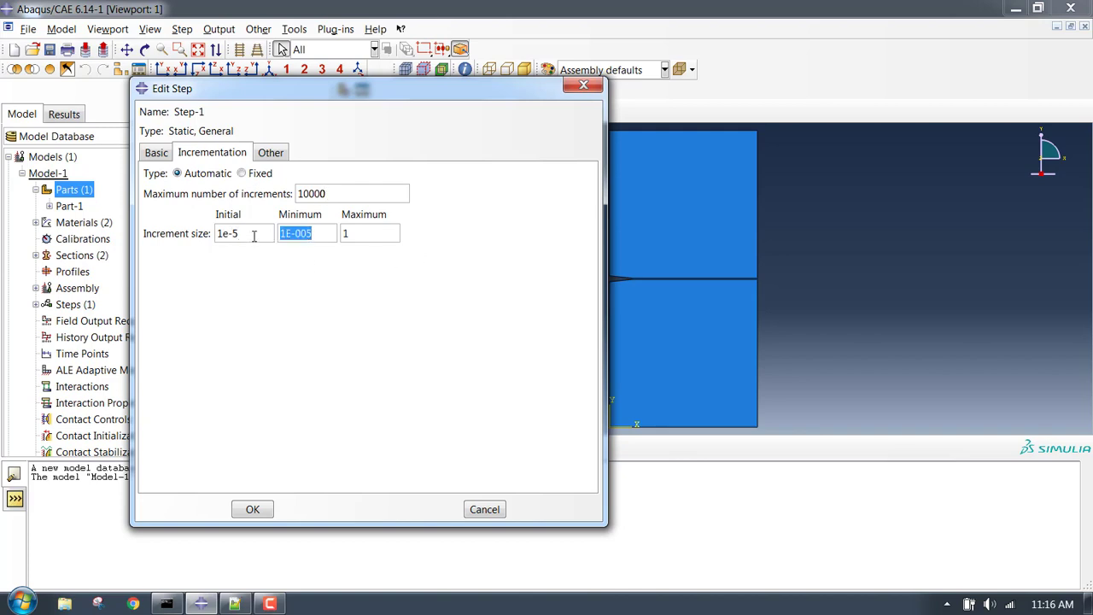
text(1)
click(280, 152)
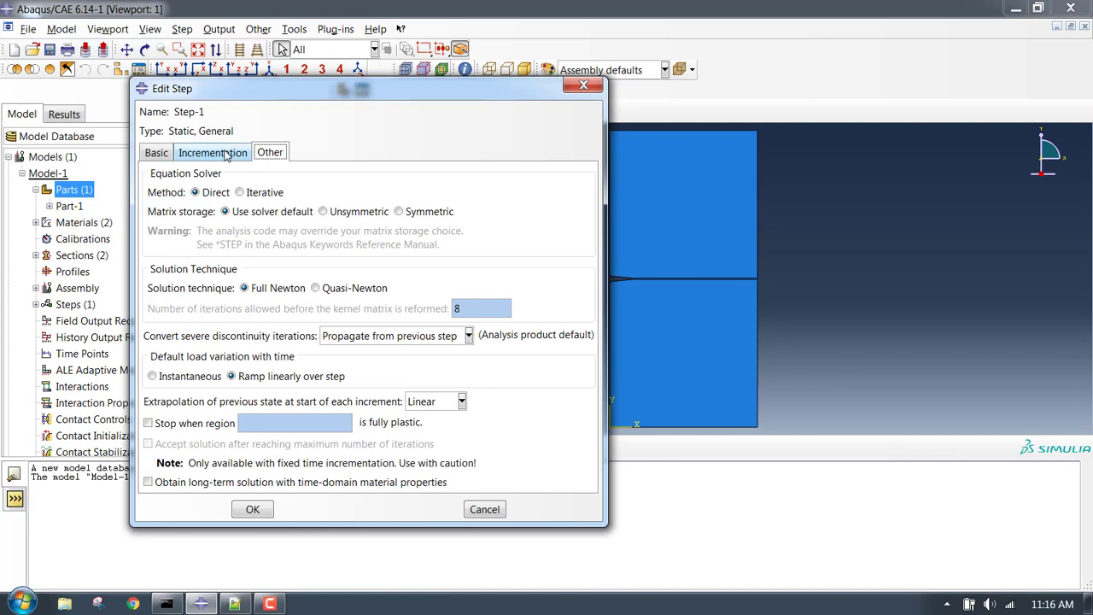
click(224, 155)
click(168, 157)
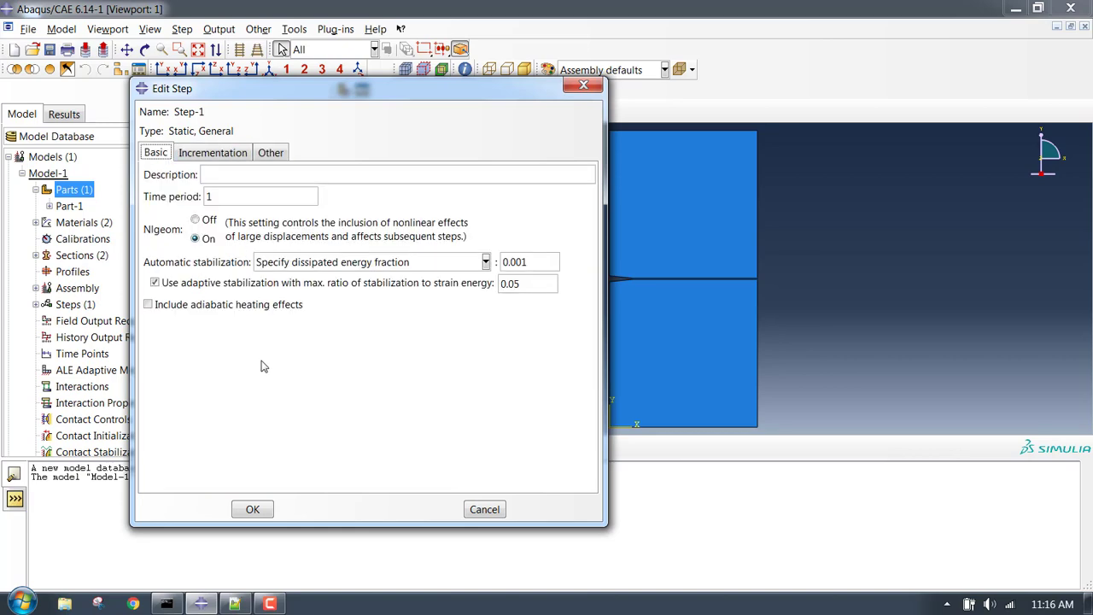
click(252, 509)
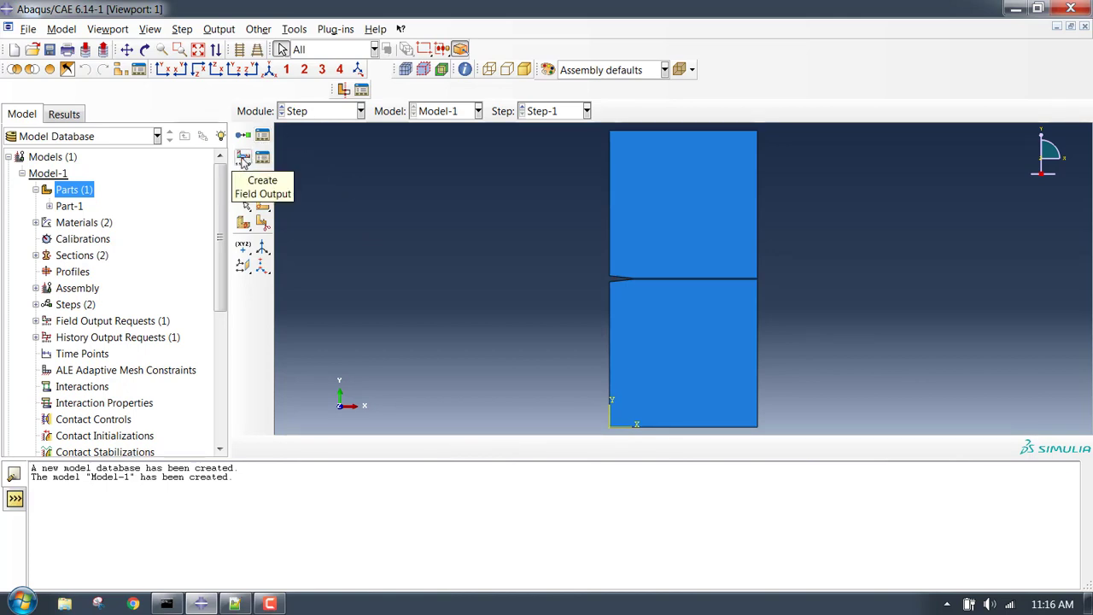
Create field output request F-Output-2 for Step-1 with stresses S and total strain E.
click(243, 161)
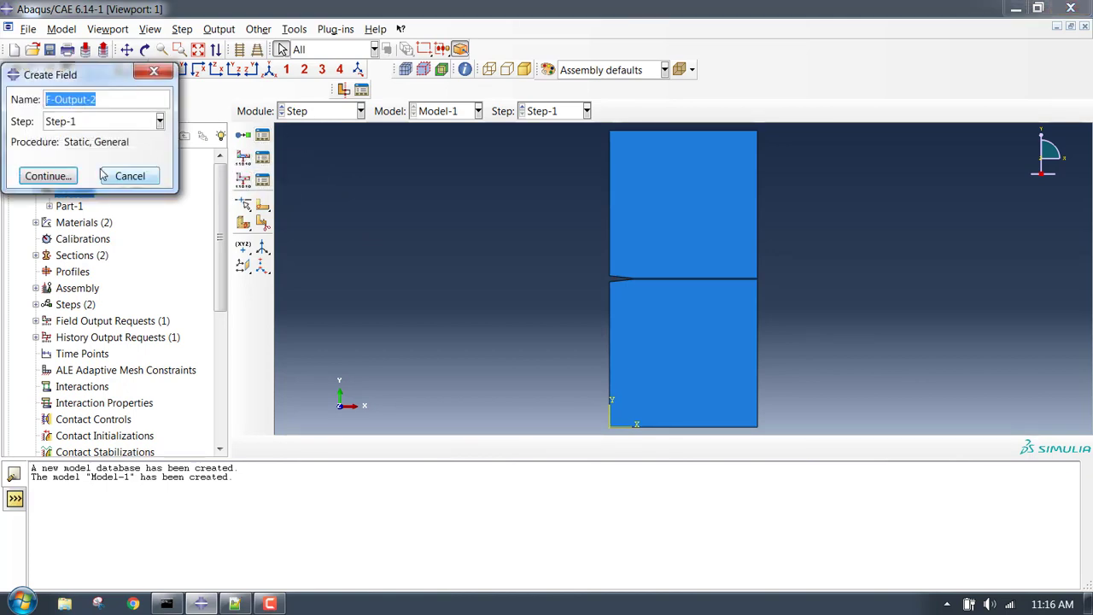
click(68, 177)
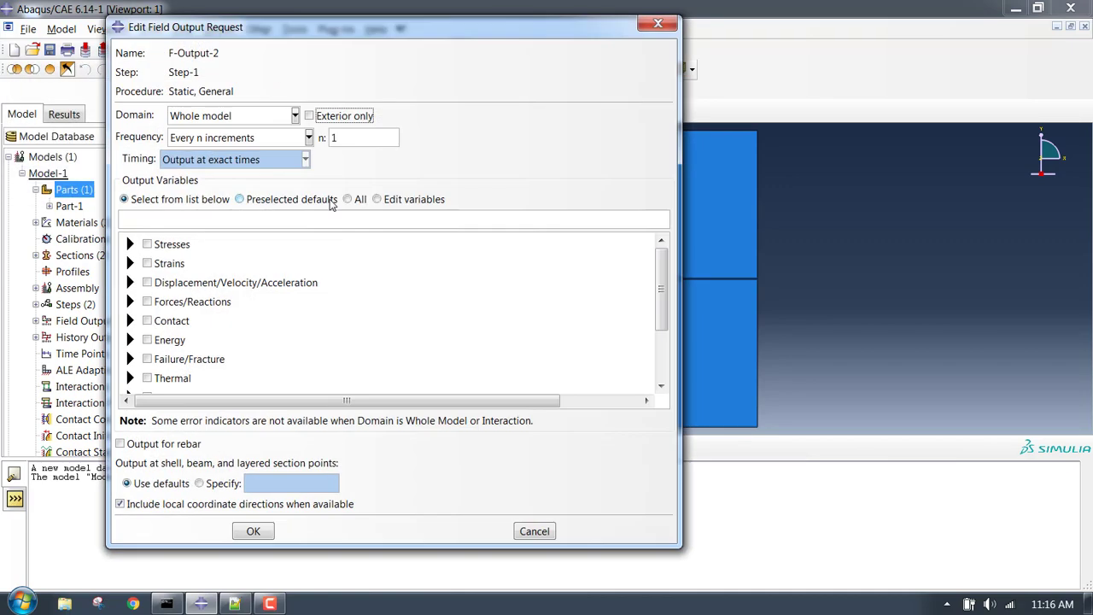
click(130, 245)
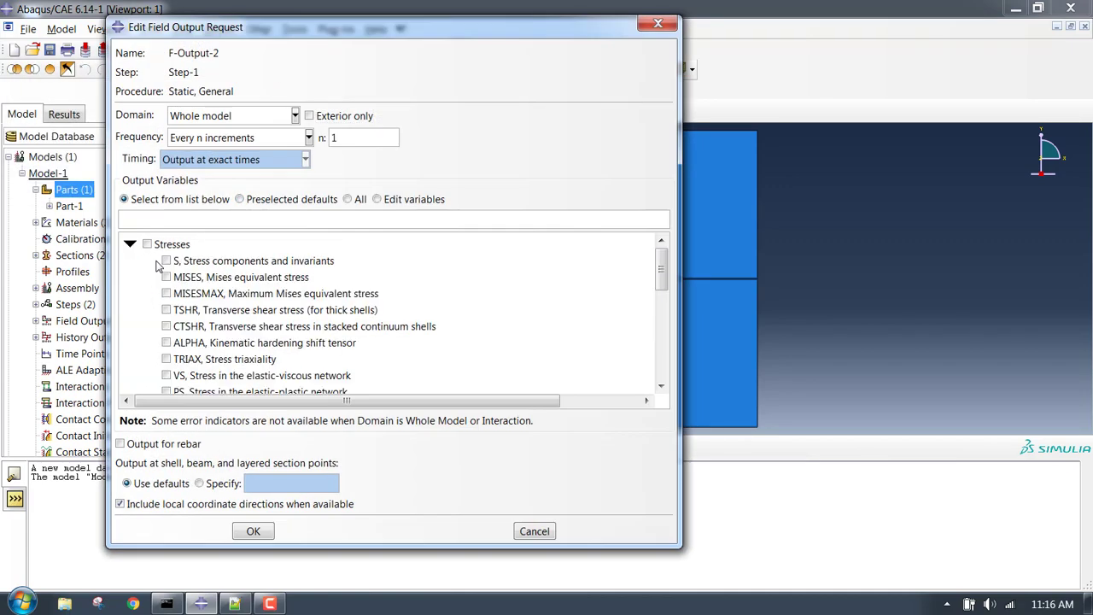
click(166, 261)
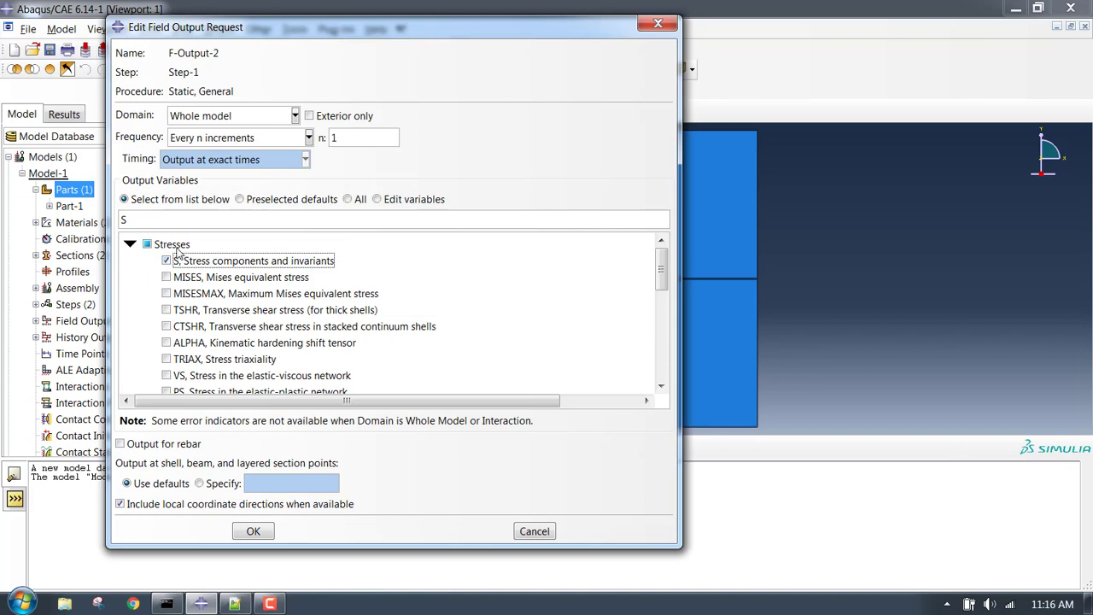
mouse_move(663, 273)
mouse_down()
mouse_move(668, 312)
mouse_move(674, 265)
mouse_up()
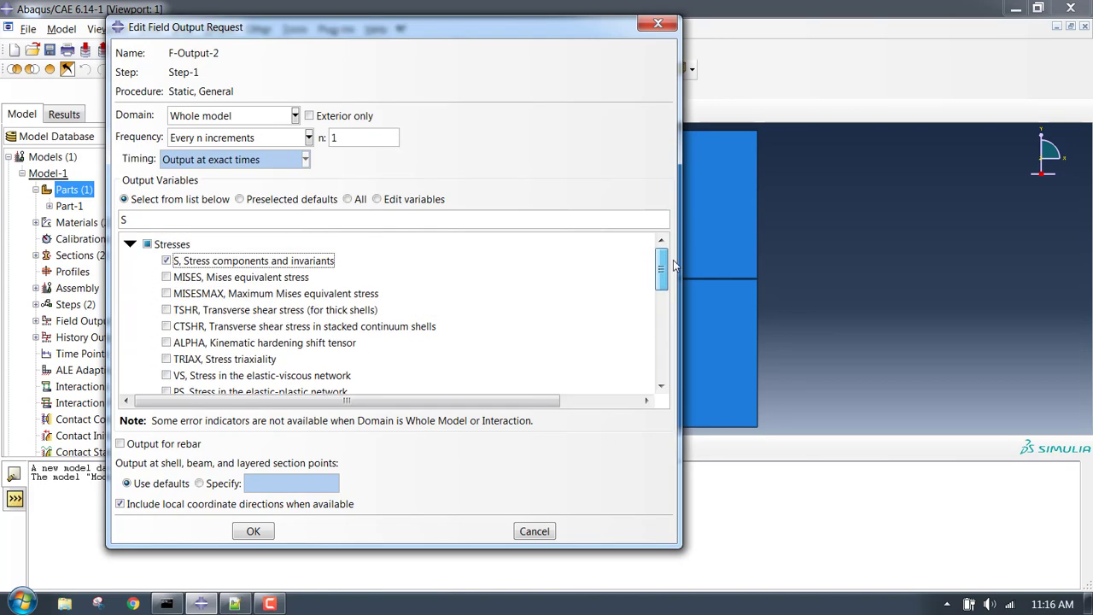
click(130, 245)
click(129, 263)
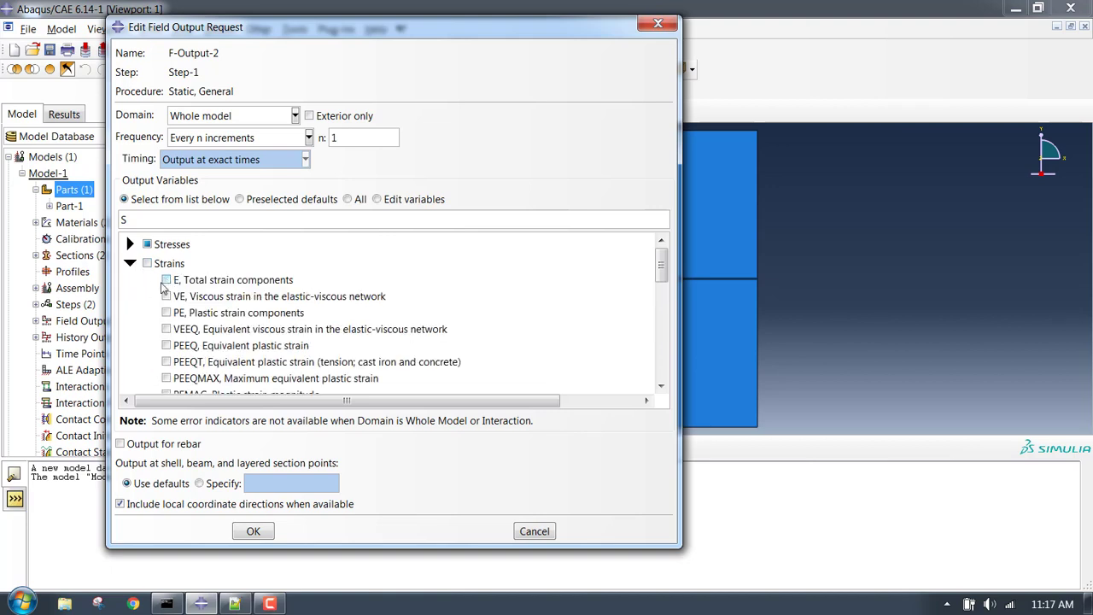
click(165, 282)
click(130, 263)
Add displacements U, reaction forces RF and STATUS to F-Output-2 and confirm it.
click(130, 282)
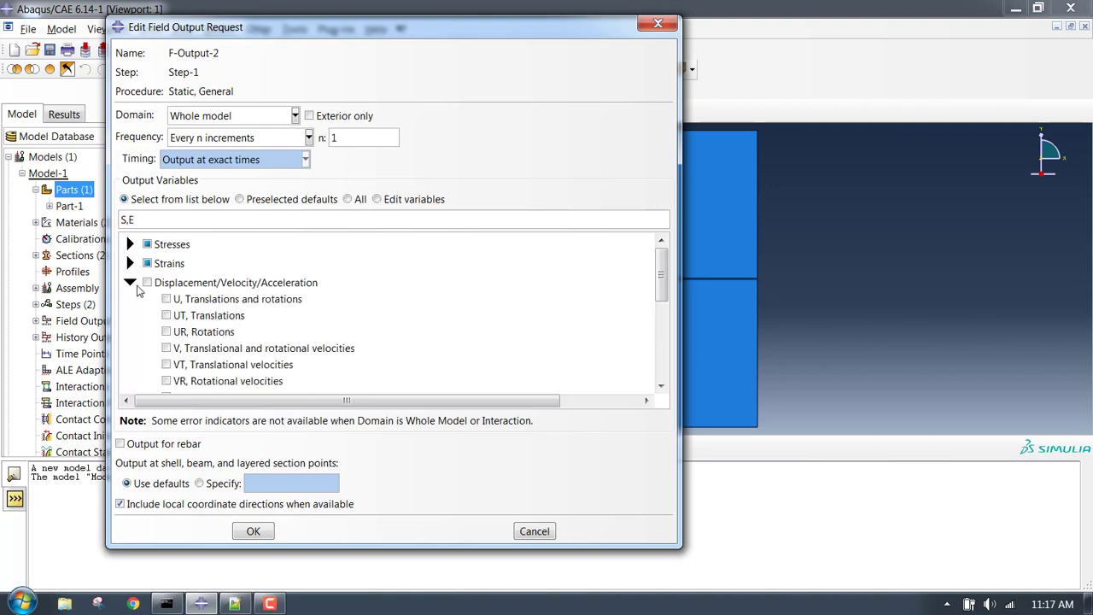
click(166, 301)
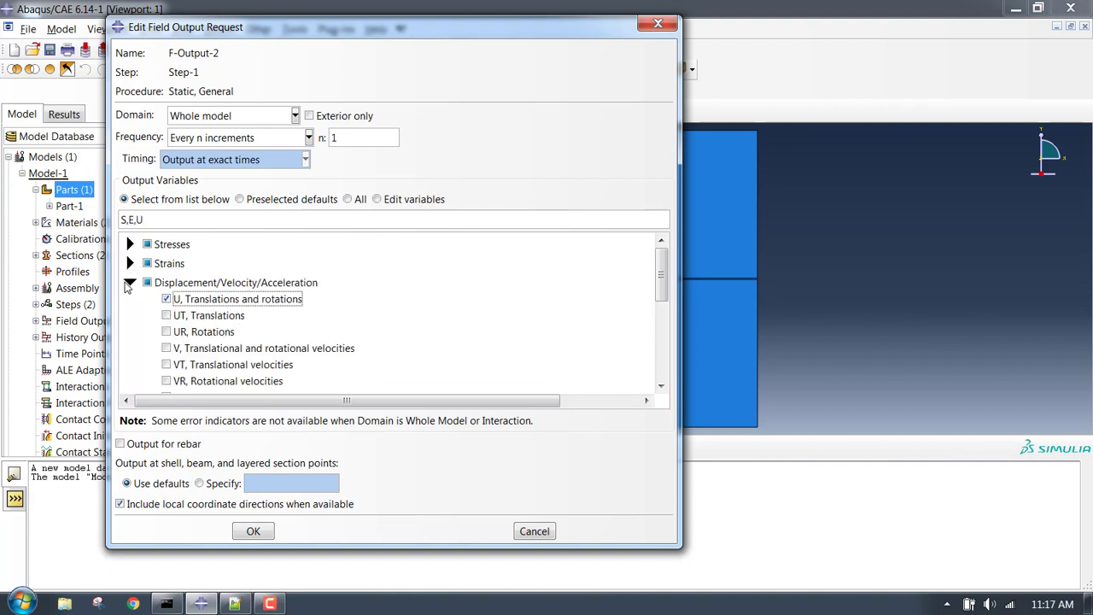
click(129, 282)
click(130, 301)
click(165, 317)
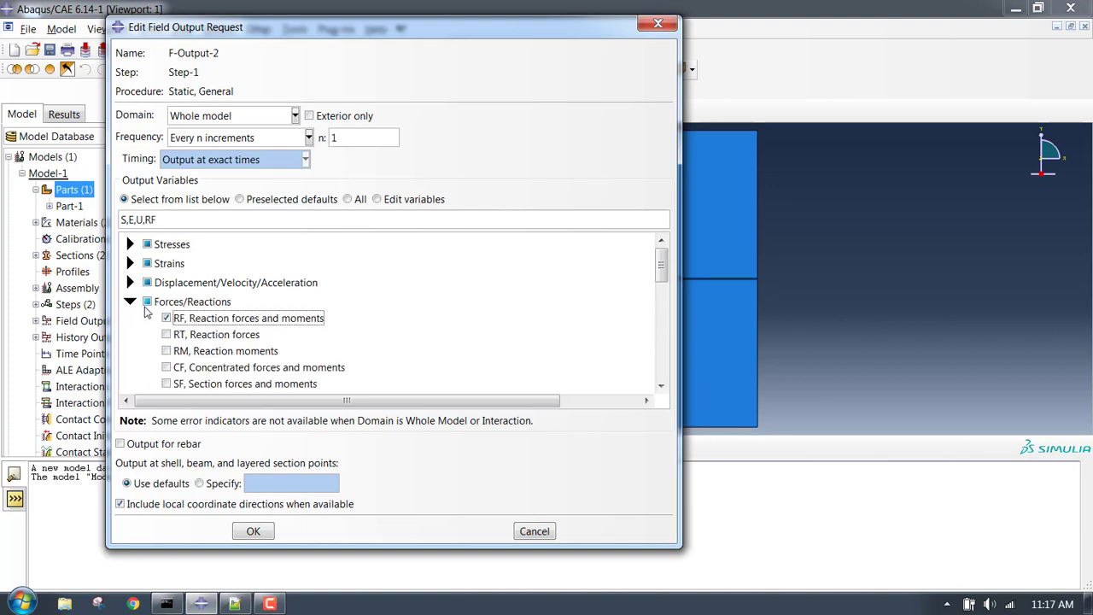
click(129, 301)
scroll(393, 313, down, 3)
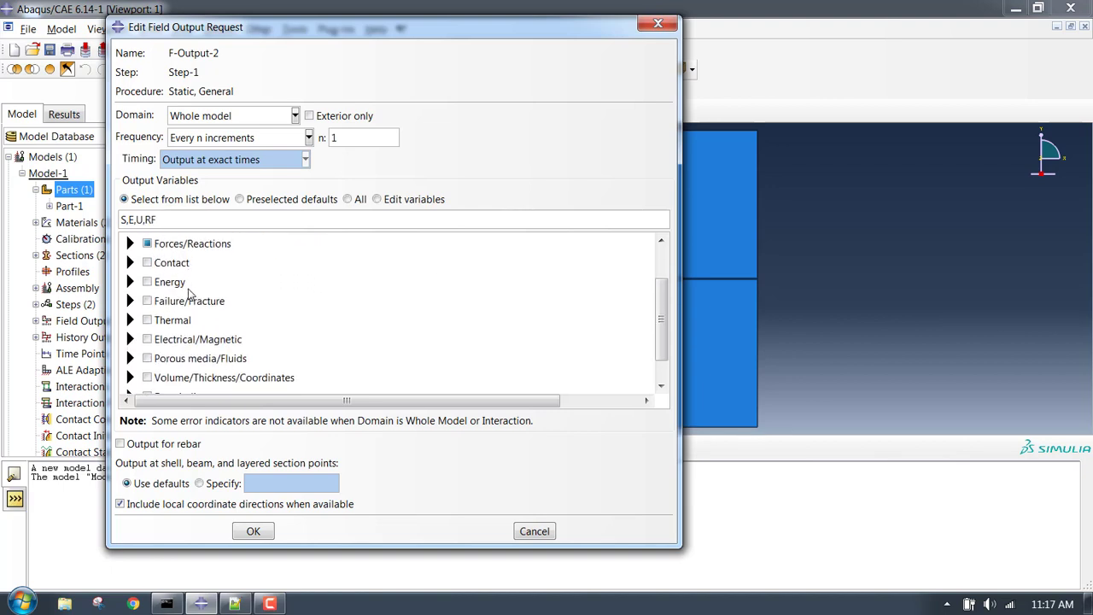
scroll(190, 293, down, 1)
click(131, 384)
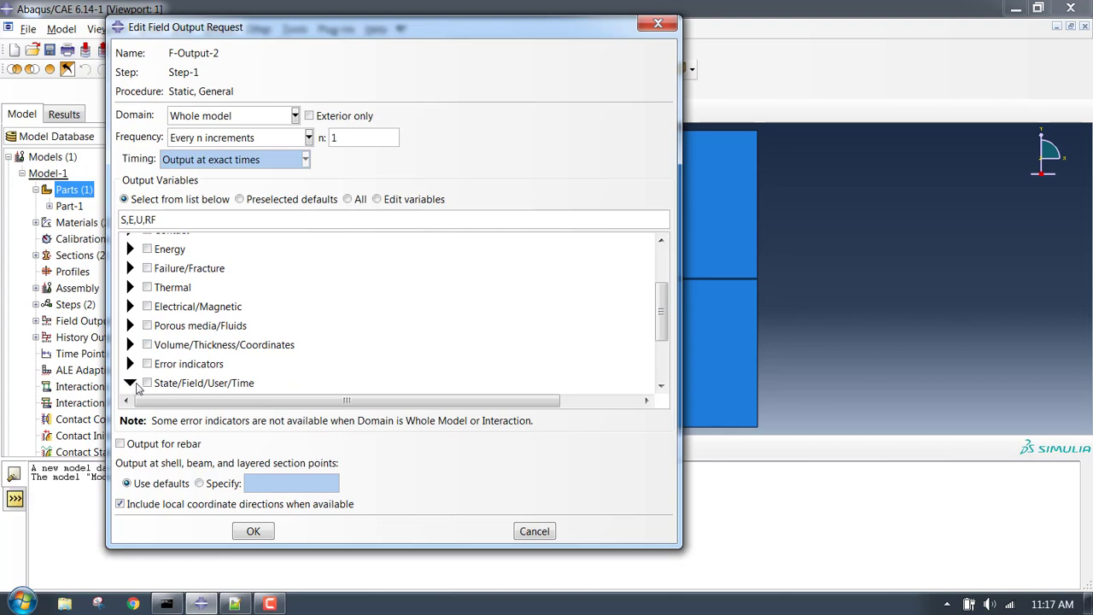
scroll(265, 327, down, 5)
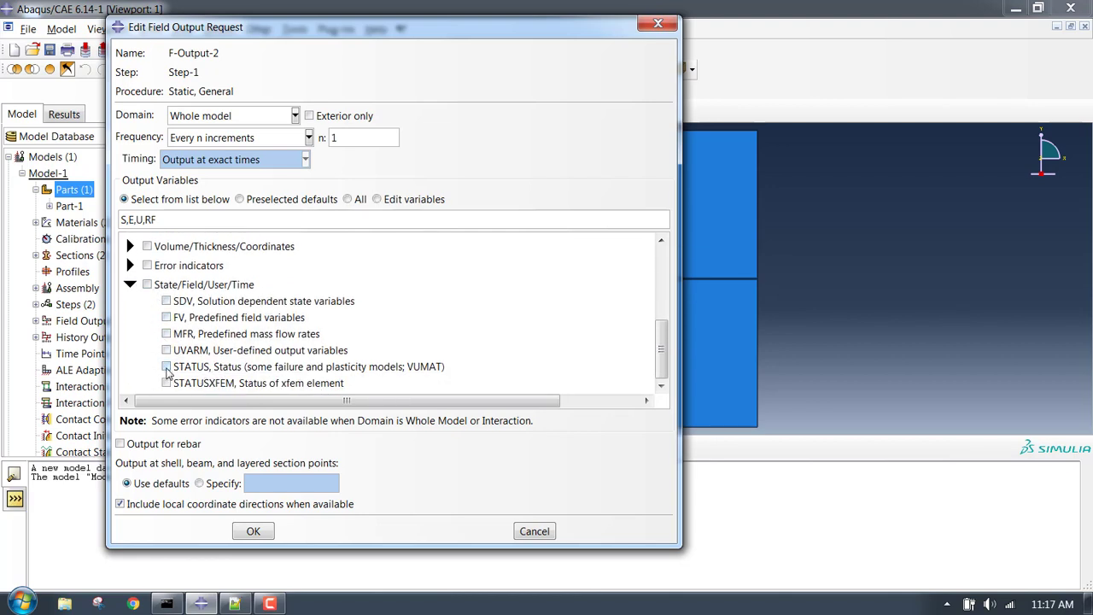
click(167, 369)
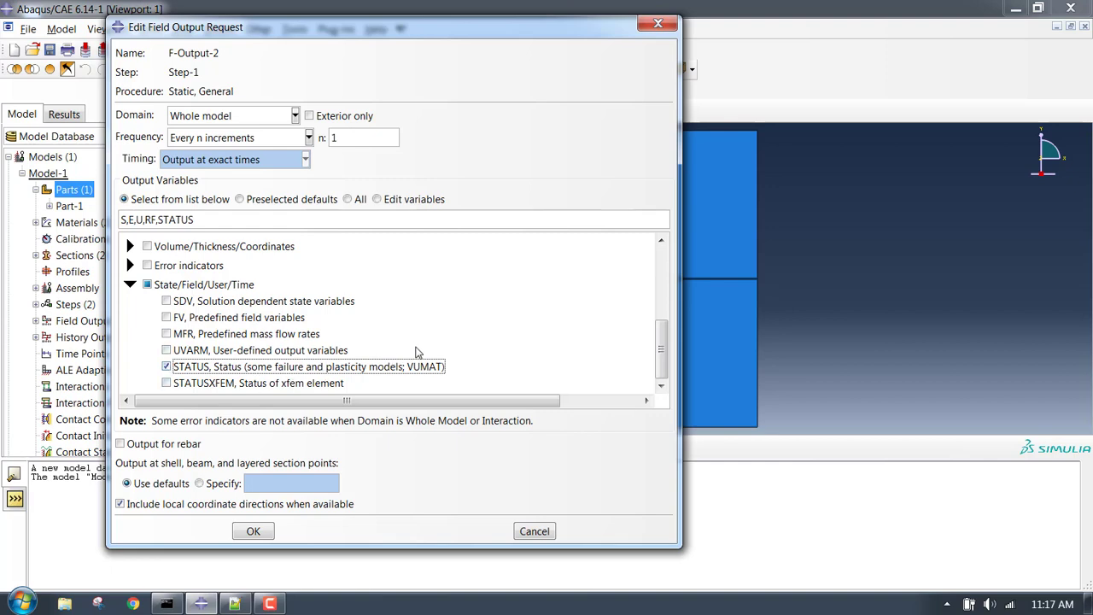
scroll(409, 319, up, 5)
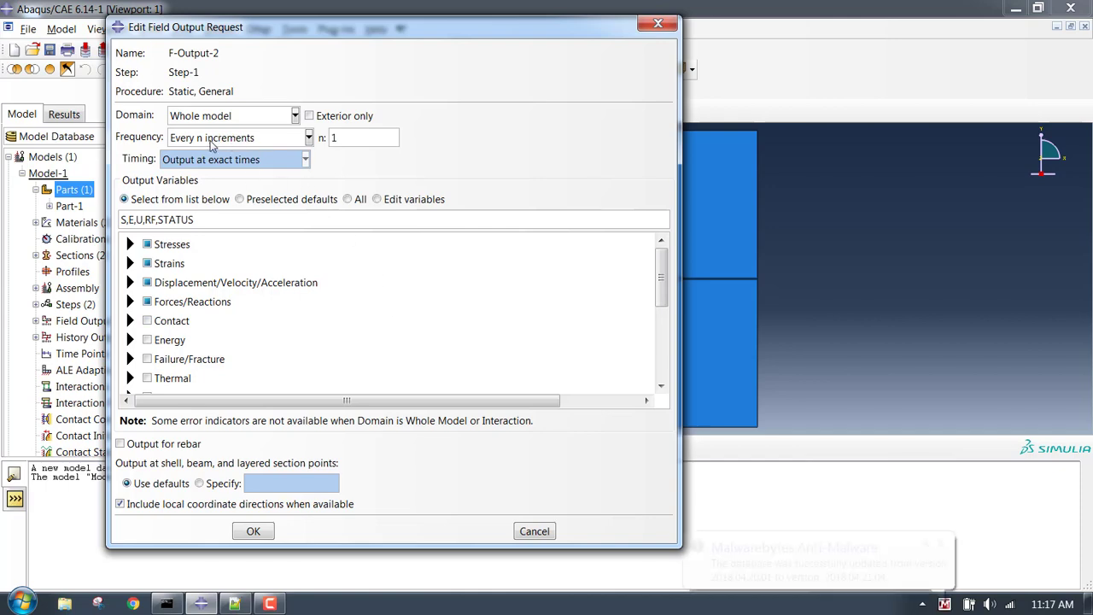
click(254, 530)
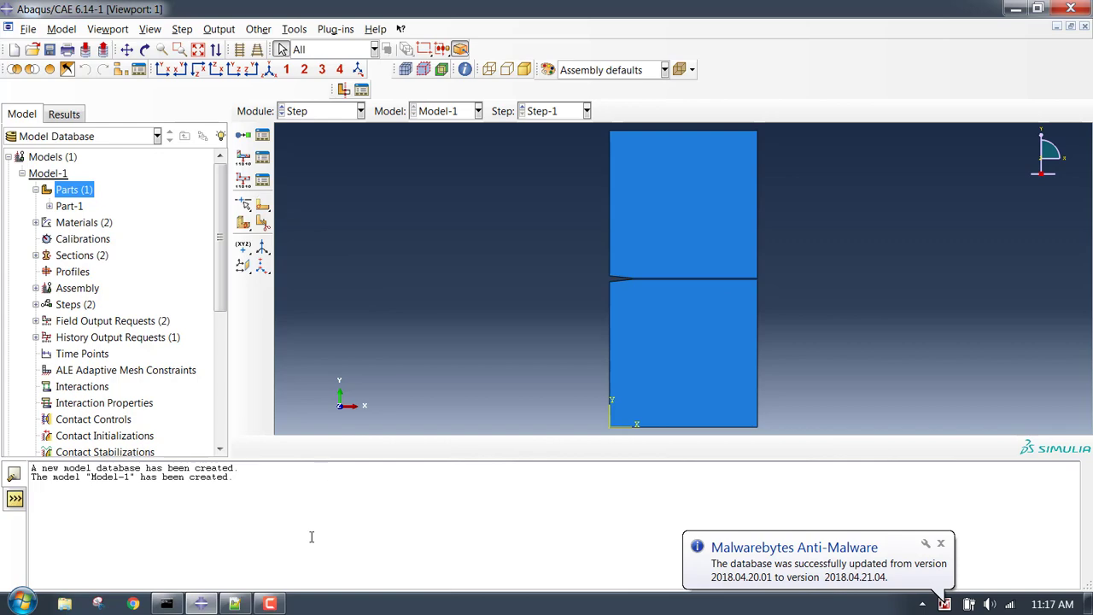
click(235, 604)
Create history output request H-Output-2 recording total energy ETOTAL for the whole model.
click(235, 604)
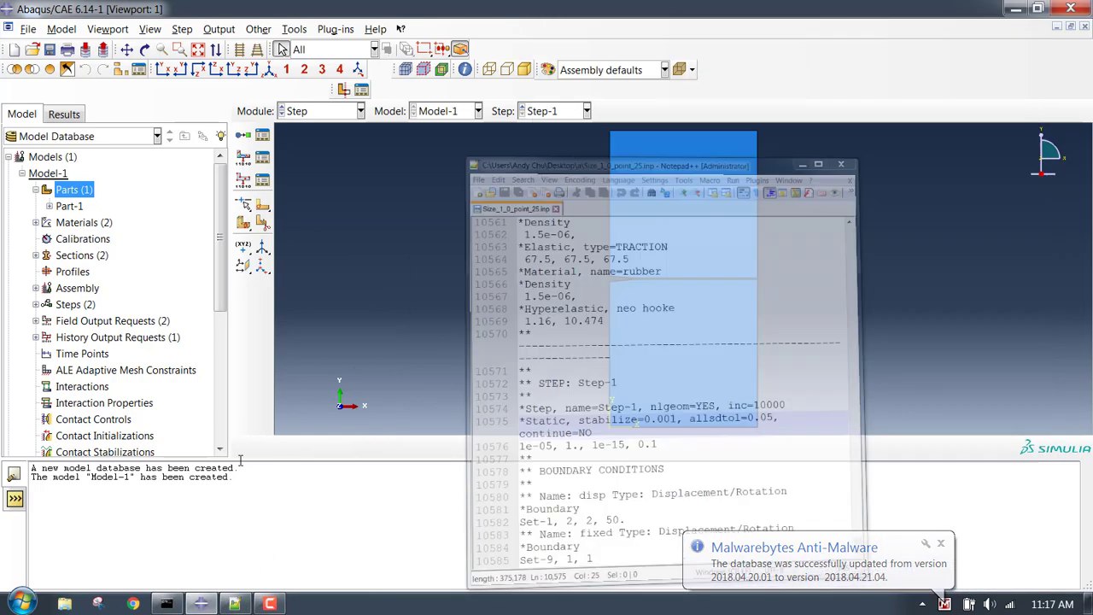
click(245, 183)
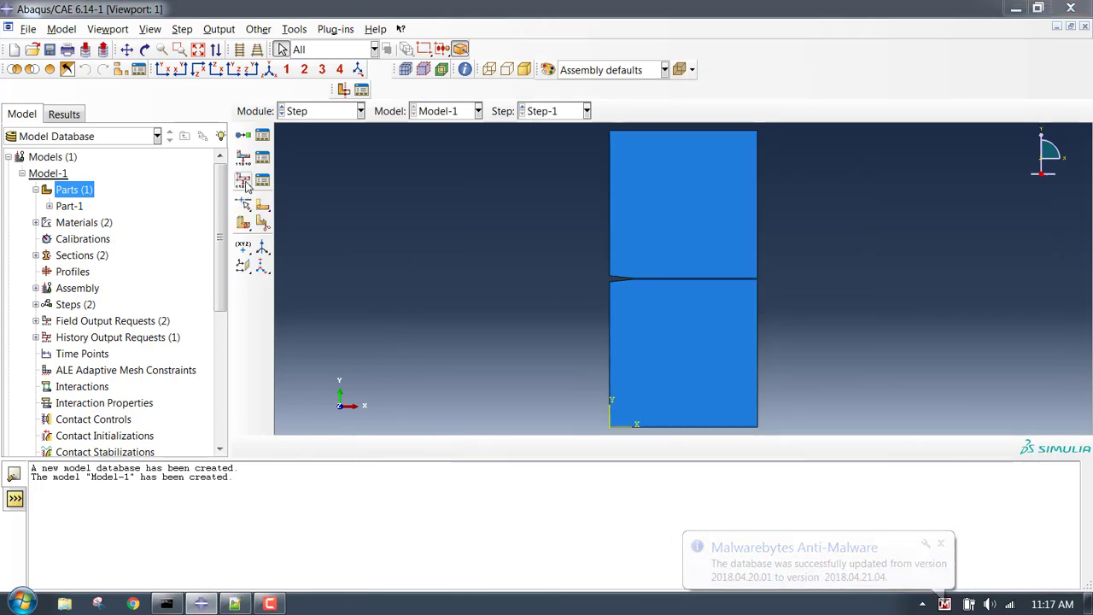
click(47, 250)
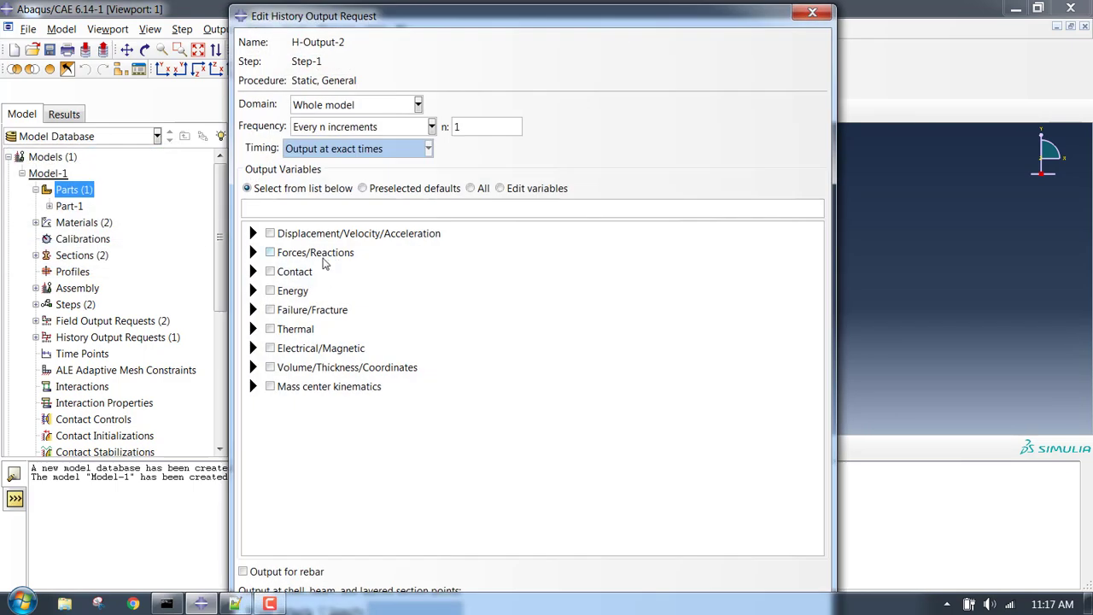
click(255, 291)
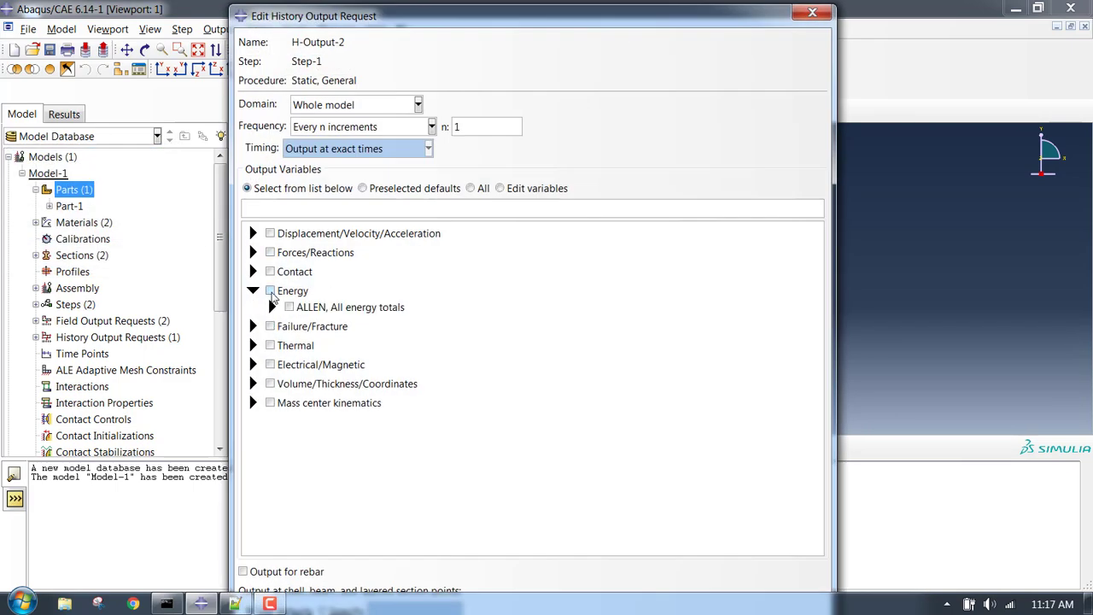
click(272, 307)
scroll(303, 384, down, 3)
scroll(306, 311, up, 2)
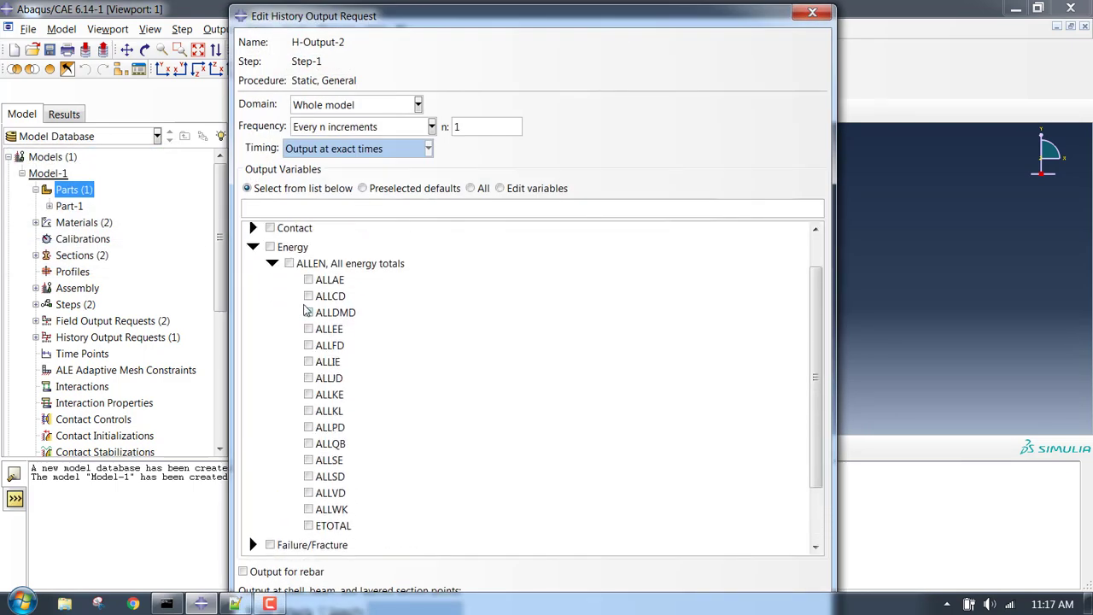
scroll(306, 310, up, 1)
click(322, 543)
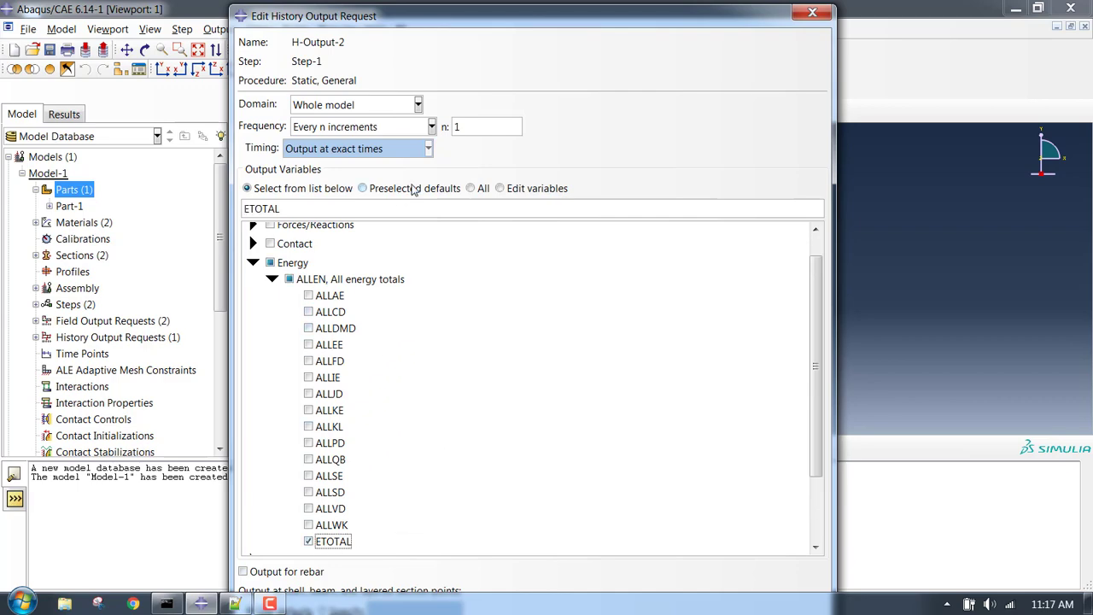
drag(401, 6, 401, 216)
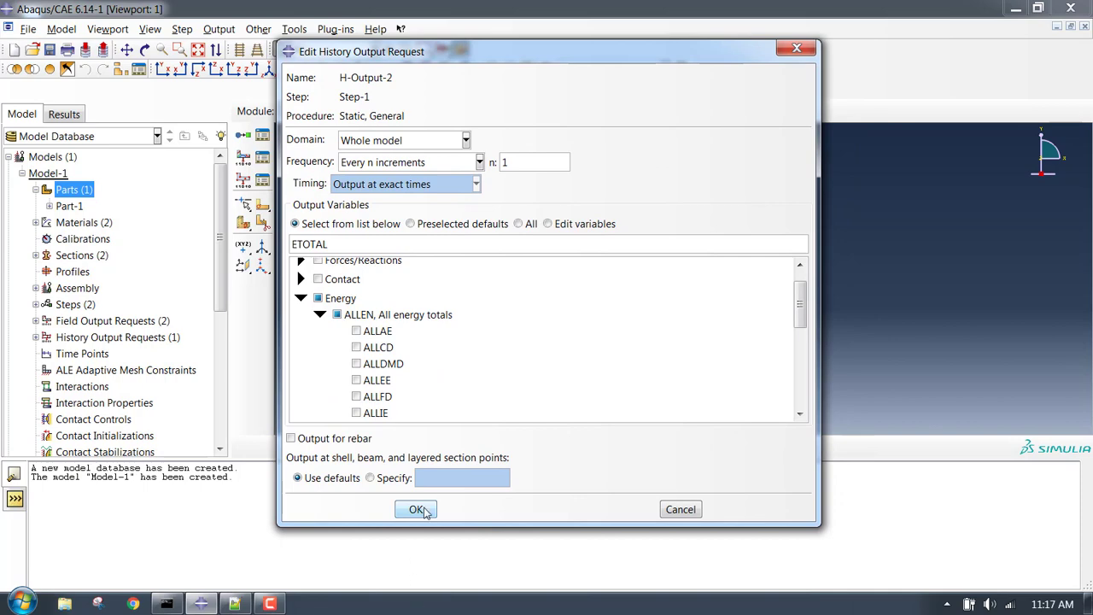
click(420, 509)
click(328, 114)
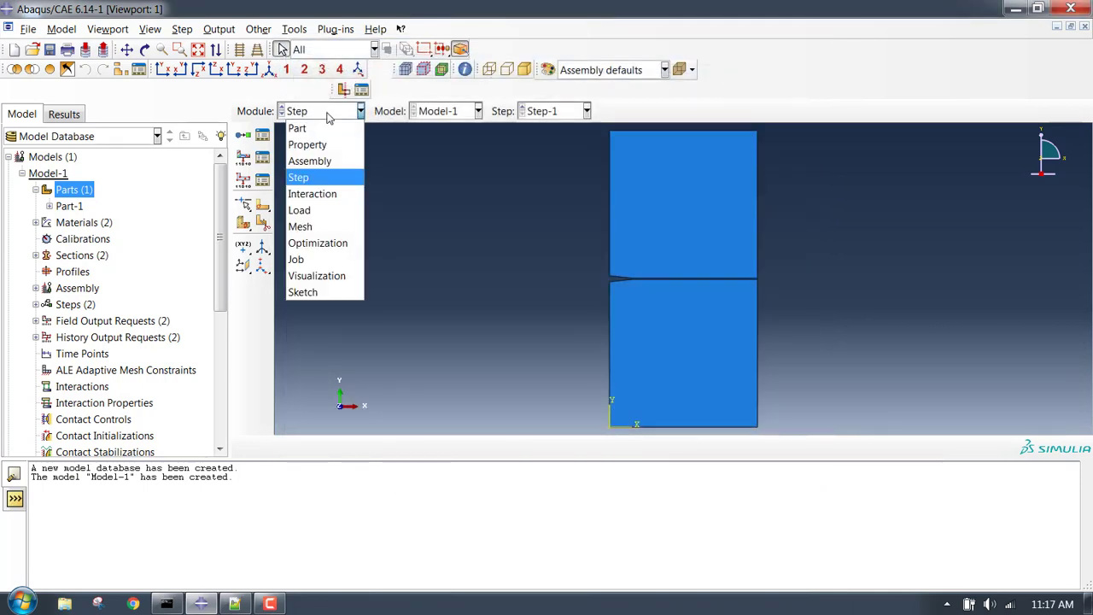
In the Load module, create Displacement/Rotation BC 'roller' holding the bottom edge at U2 = 0.
click(329, 114)
click(326, 113)
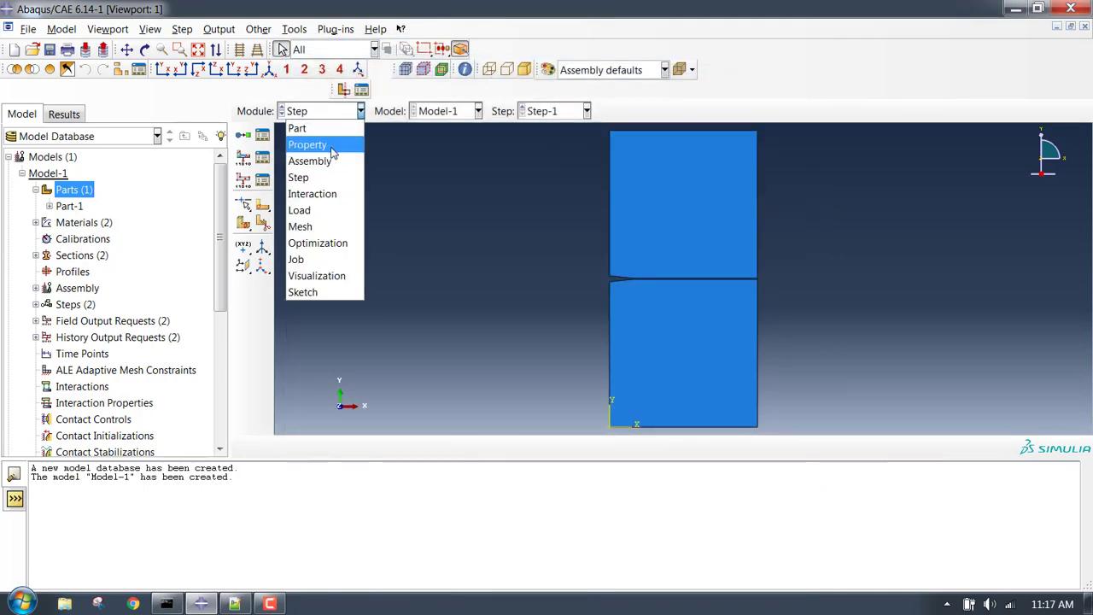
click(336, 210)
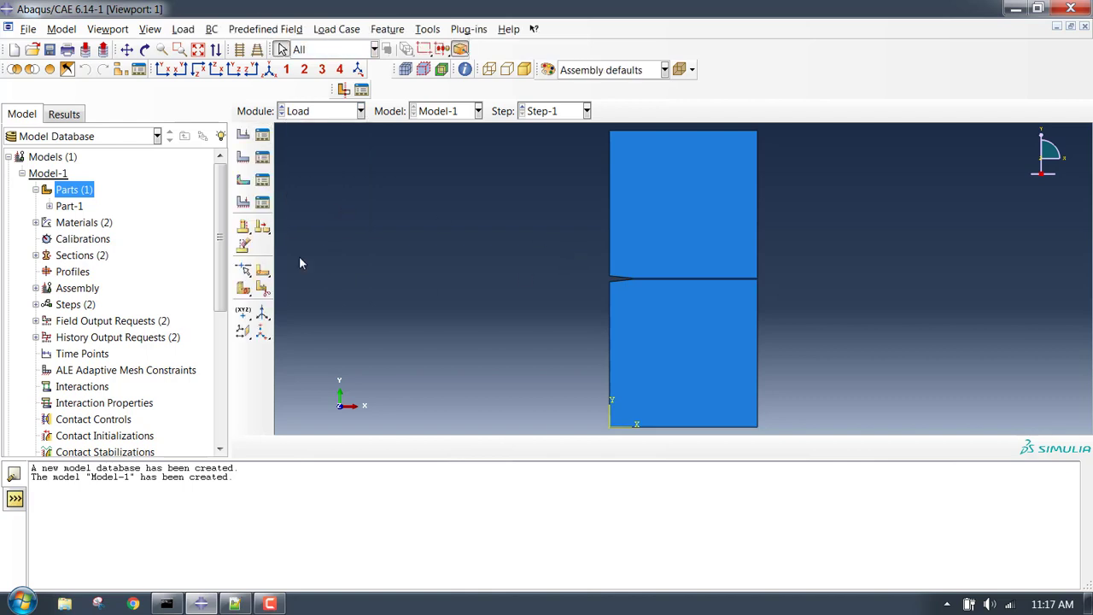
scroll(515, 296, down, 3)
scroll(592, 347, up, 5)
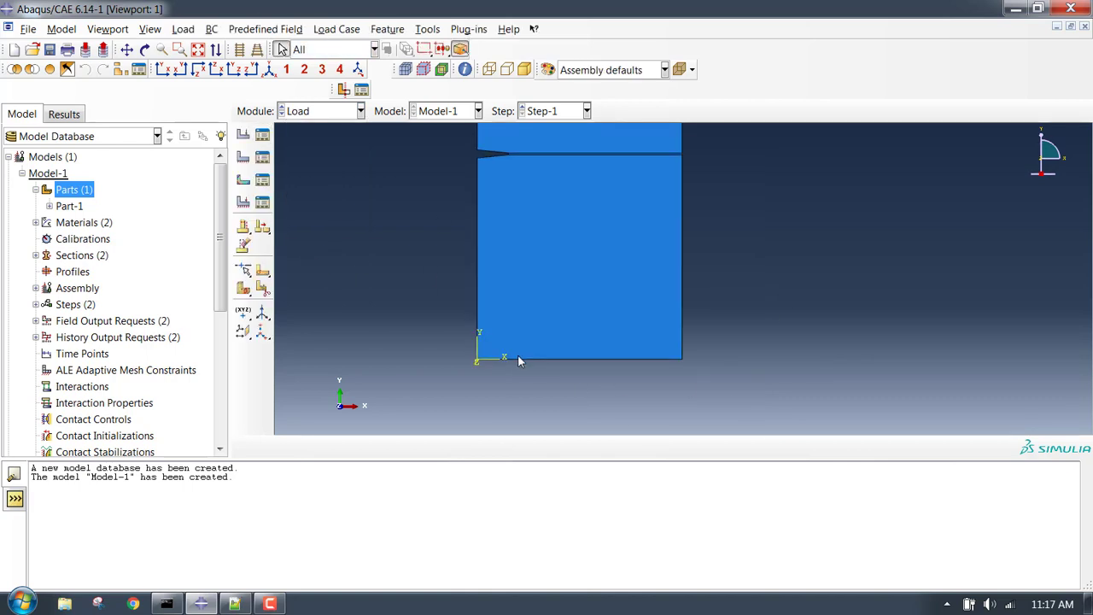
scroll(517, 358, up, 2)
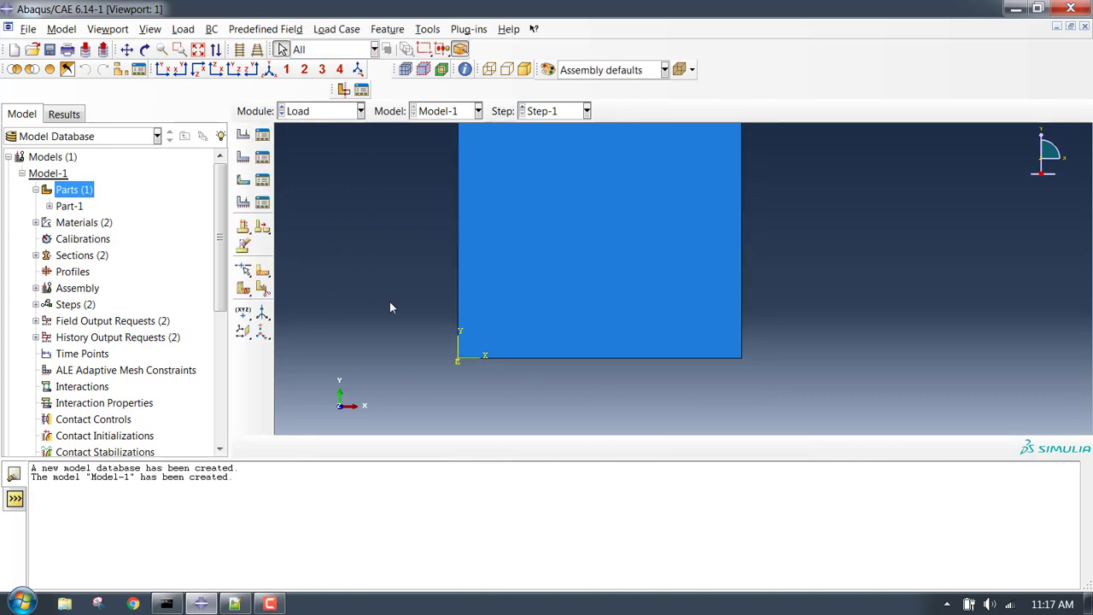
click(244, 159)
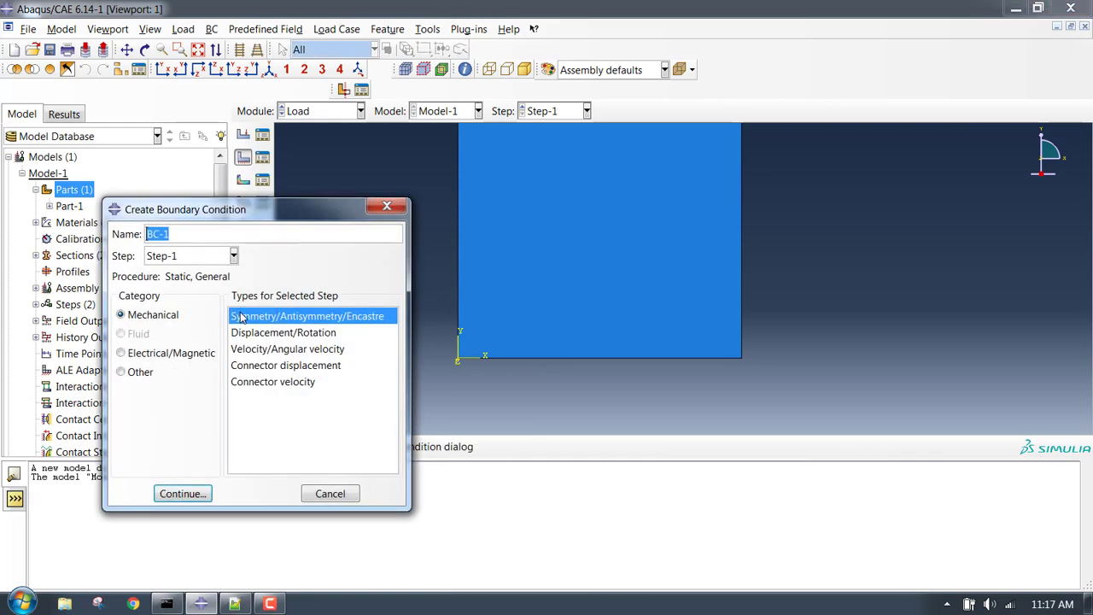
text(roller)
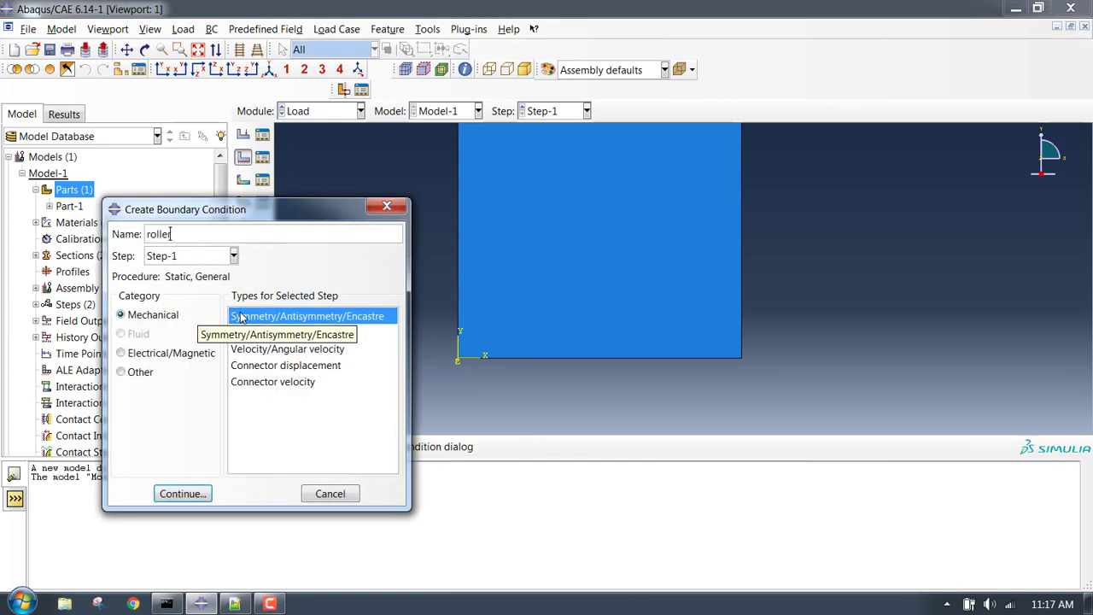
click(258, 333)
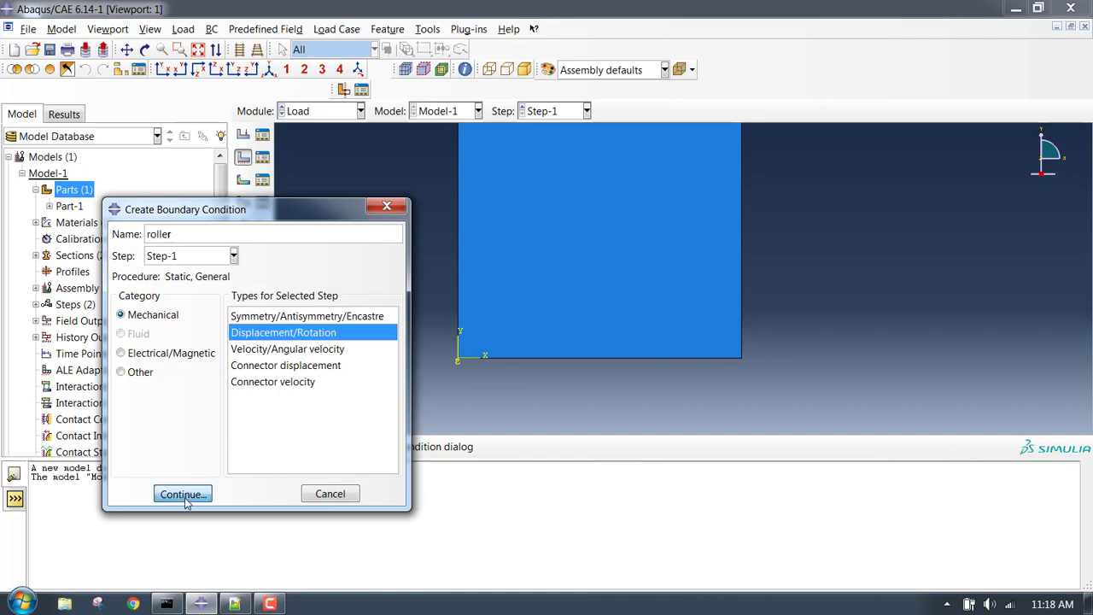
click(182, 494)
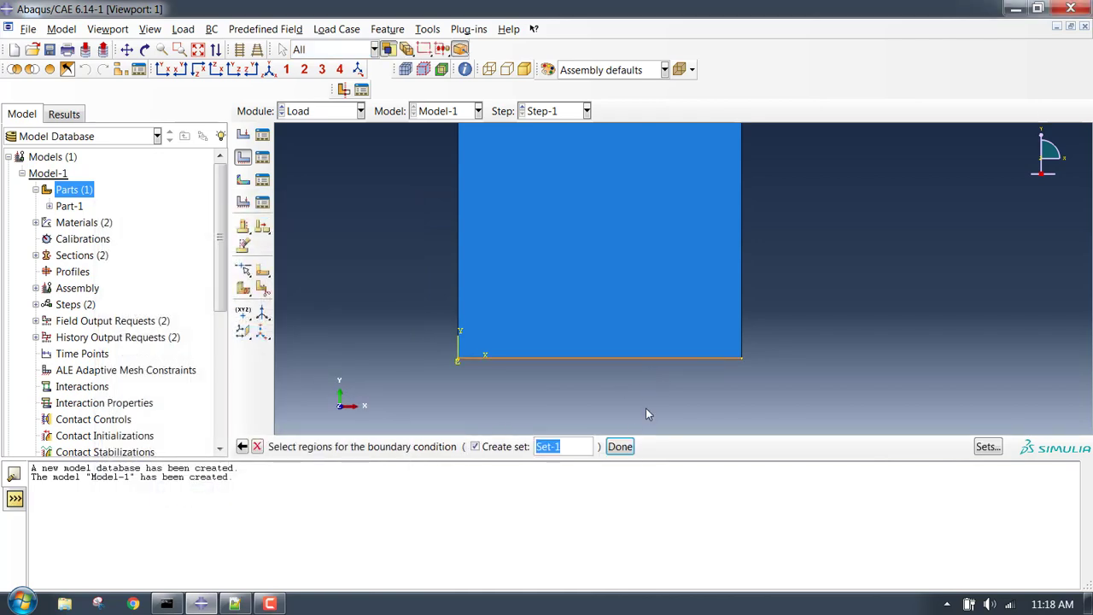
click(620, 445)
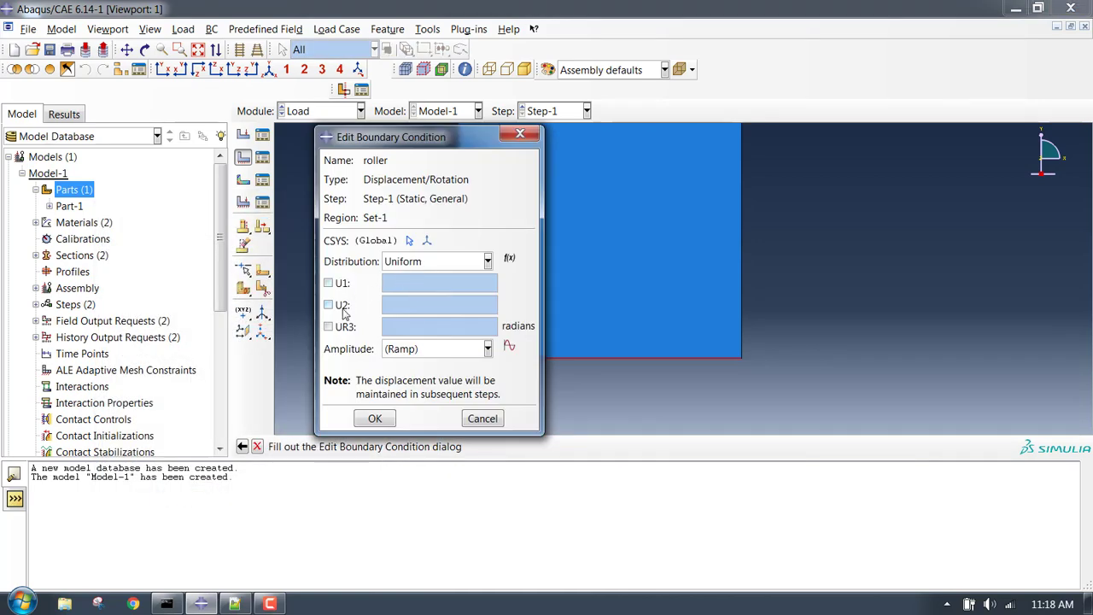
click(330, 305)
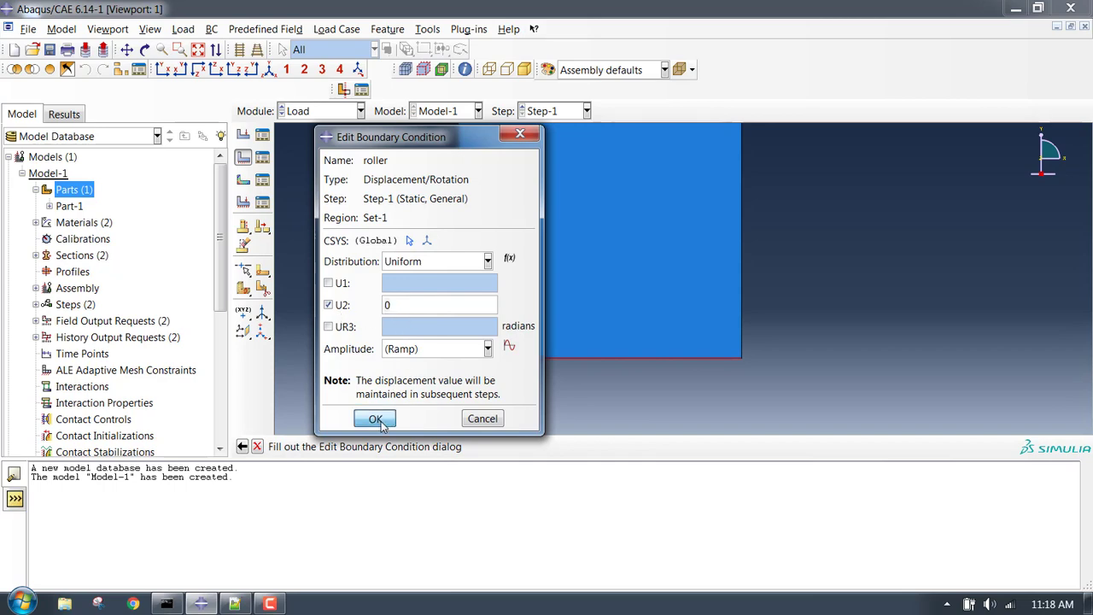
click(376, 418)
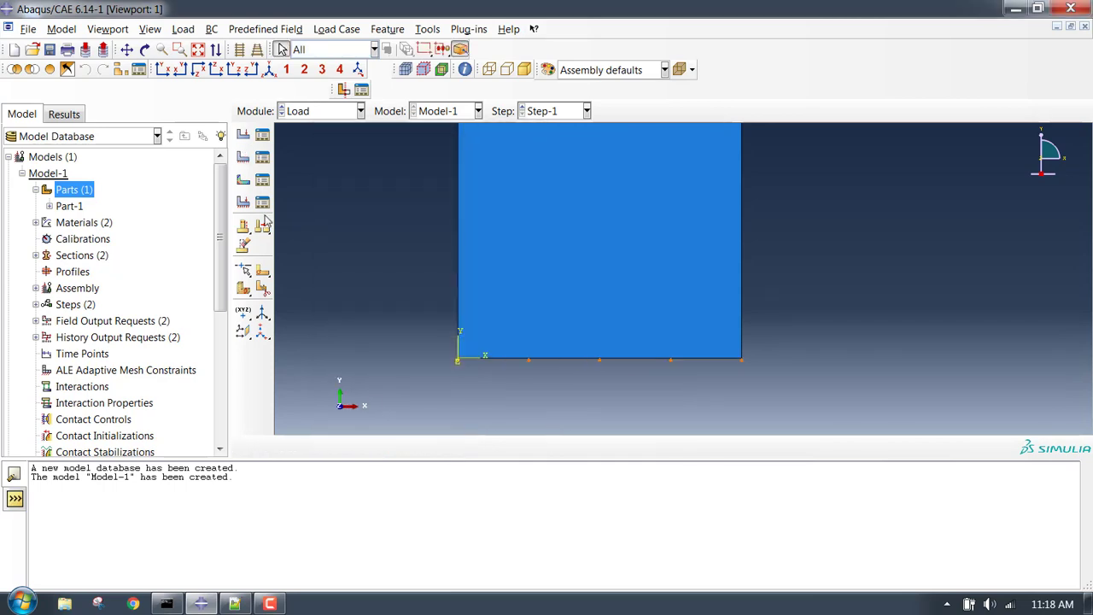
Create BC 'fixed' pinning the plate's bottom-right corner at U1 = U2 = 0.
click(243, 158)
text(fixed)
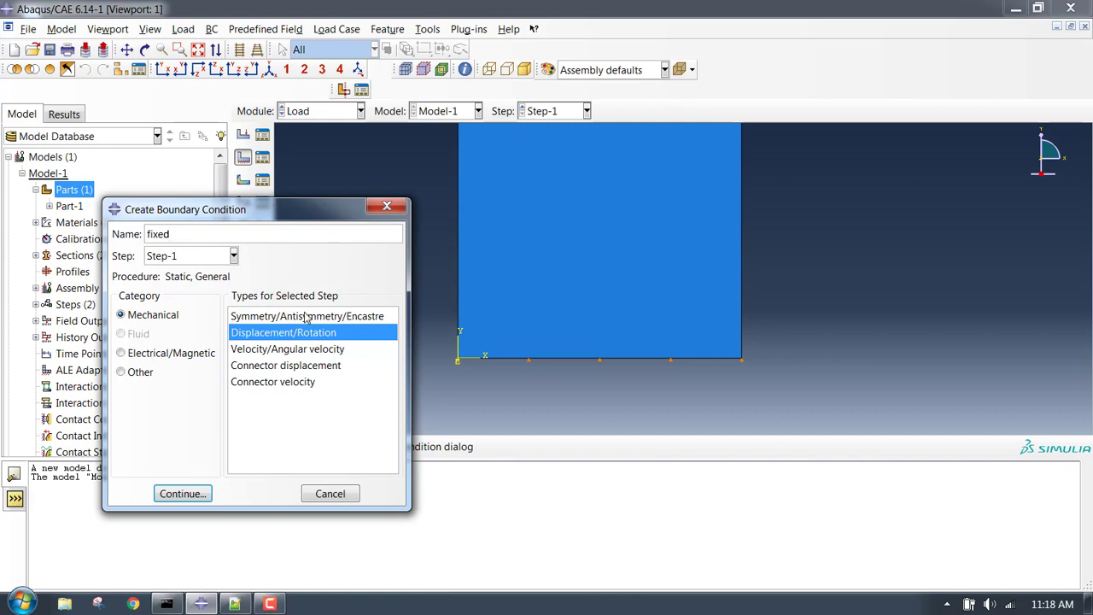
click(205, 494)
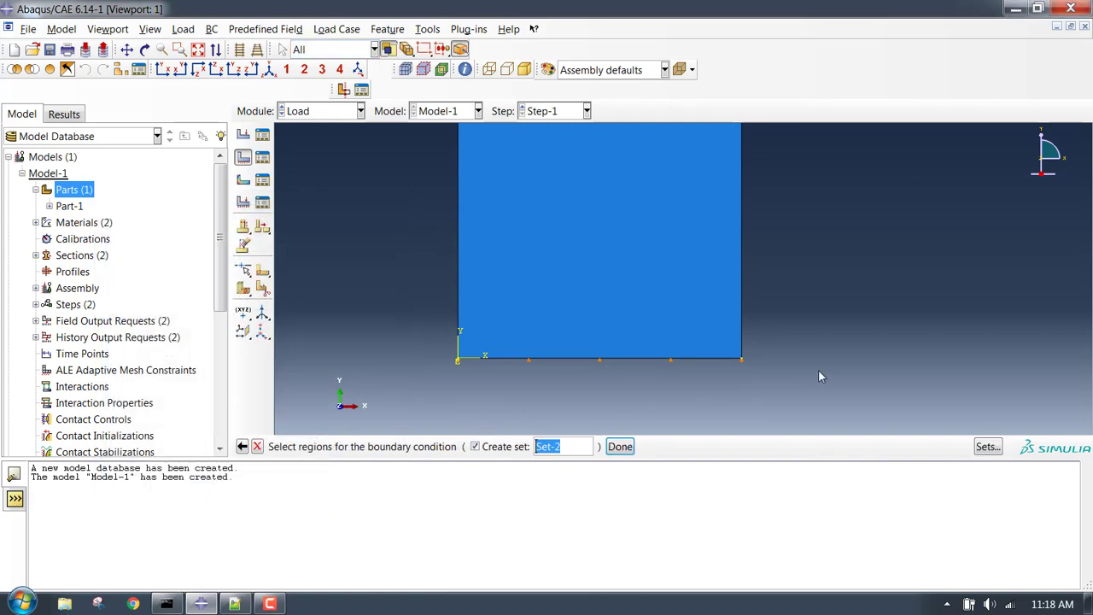
click(741, 359)
click(621, 446)
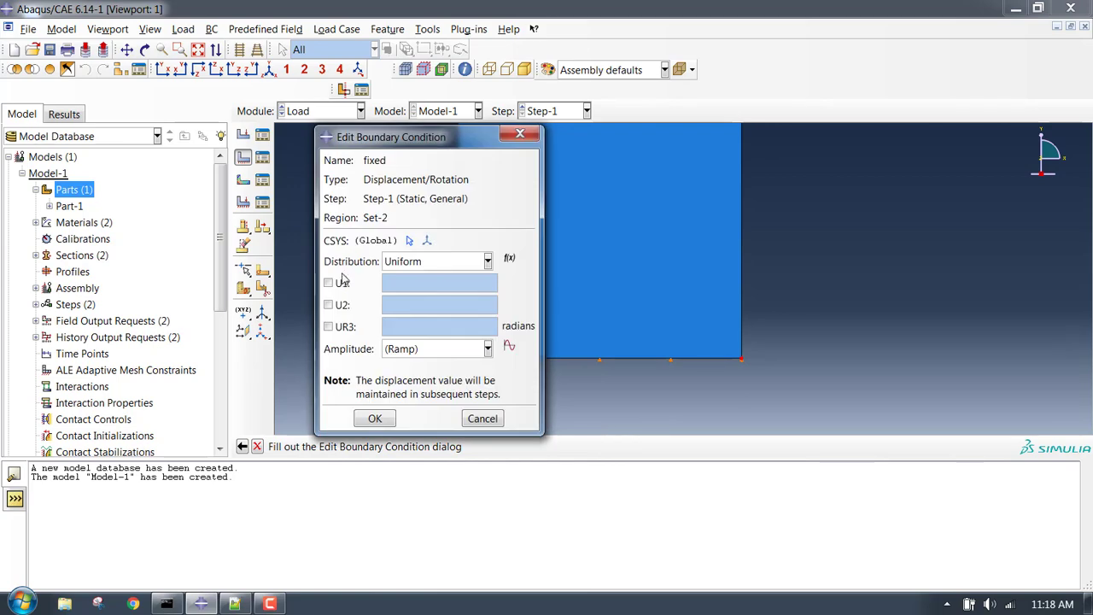
click(341, 284)
click(342, 306)
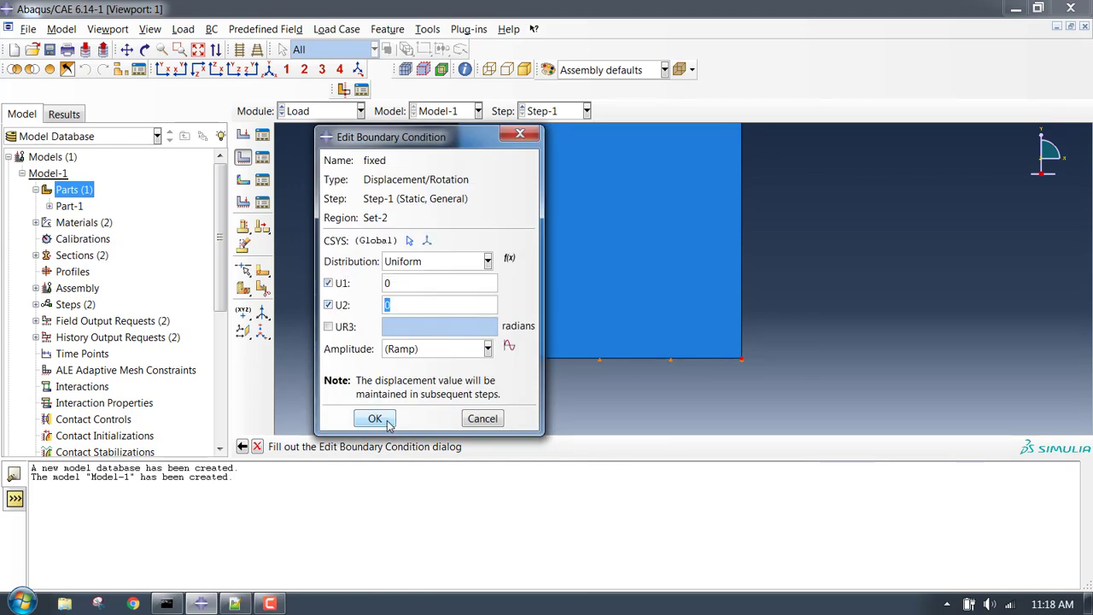
click(375, 419)
scroll(357, 211, up, 5)
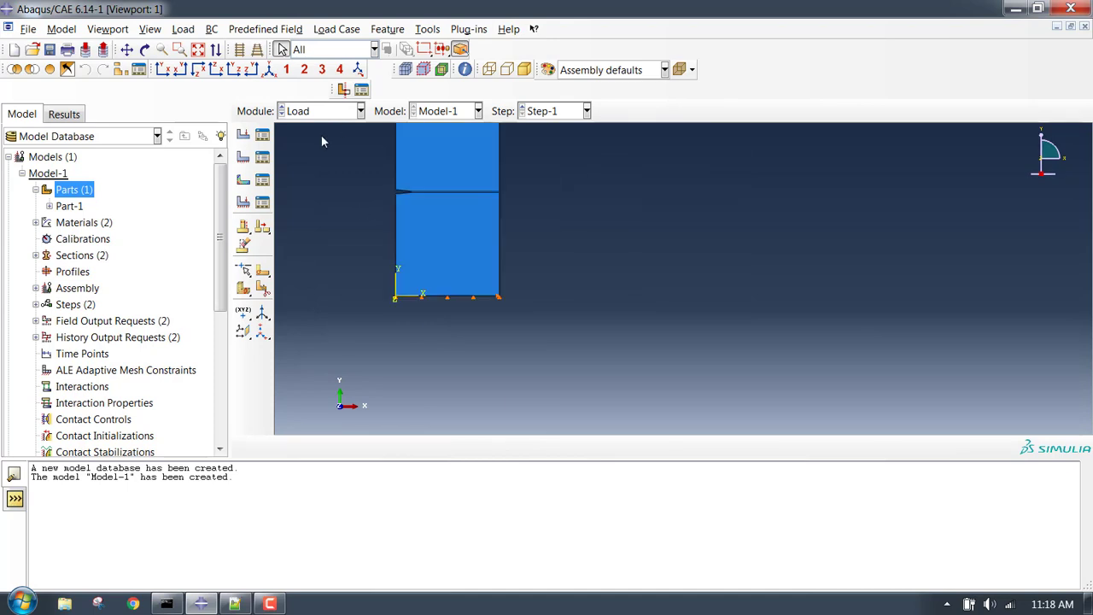
scroll(378, 128, down, 5)
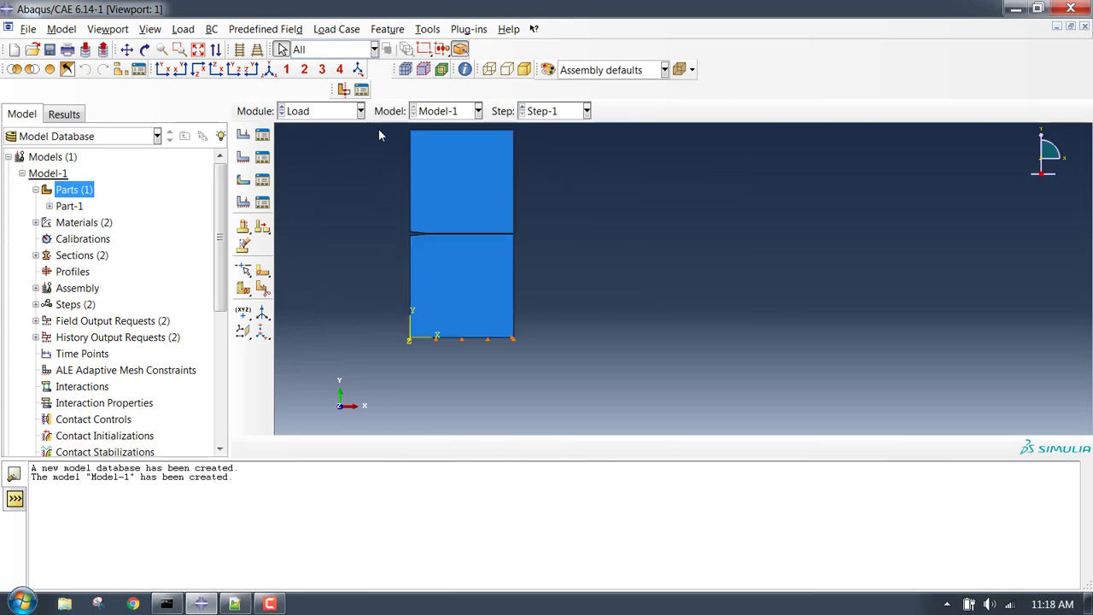
Create Displacement/Rotation BC 'disp' setting U2 = 50 on the plate's top edge.
click(245, 159)
text(d)
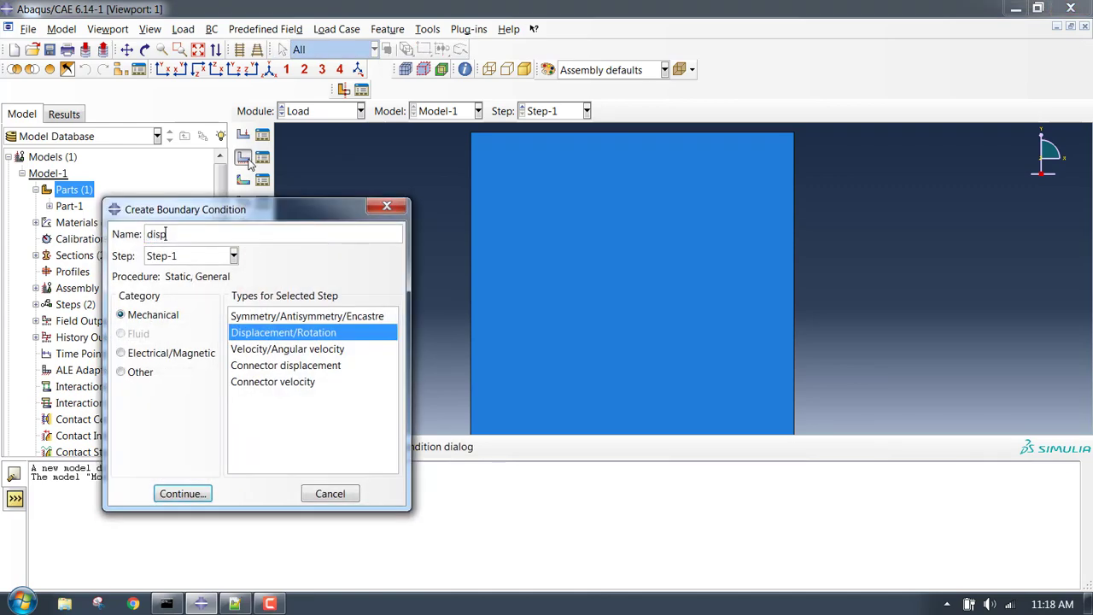
text(isp)
click(182, 494)
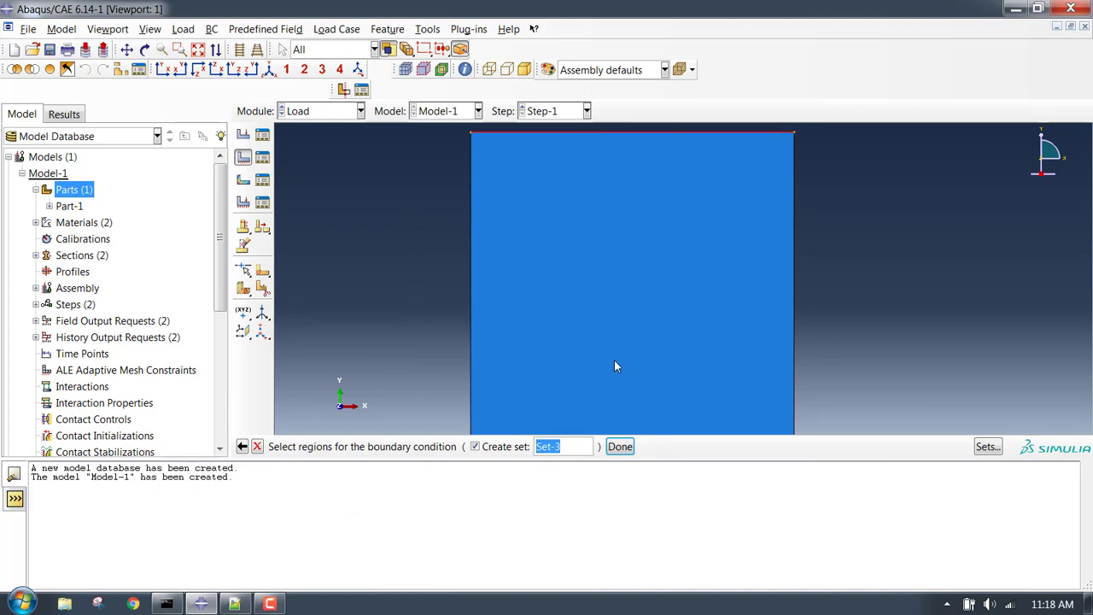
click(618, 447)
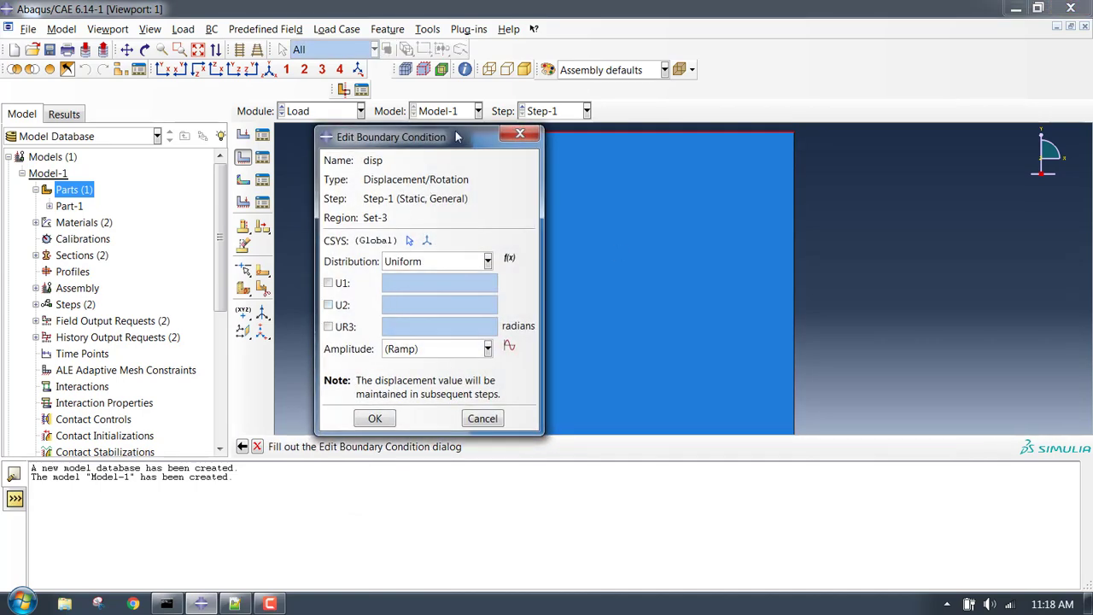
drag(453, 137, 353, 158)
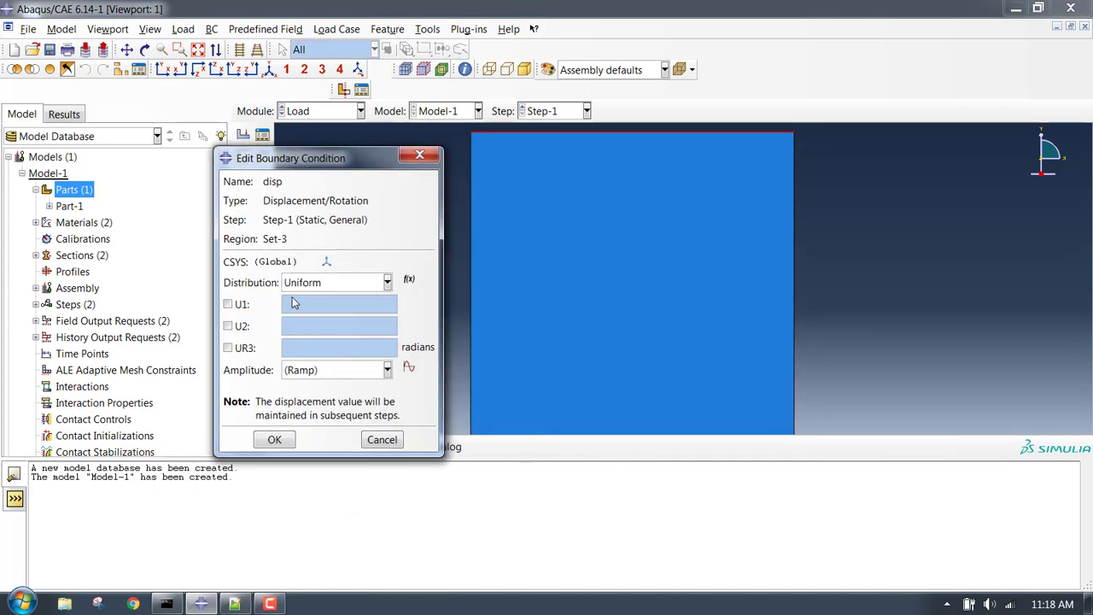
click(228, 328)
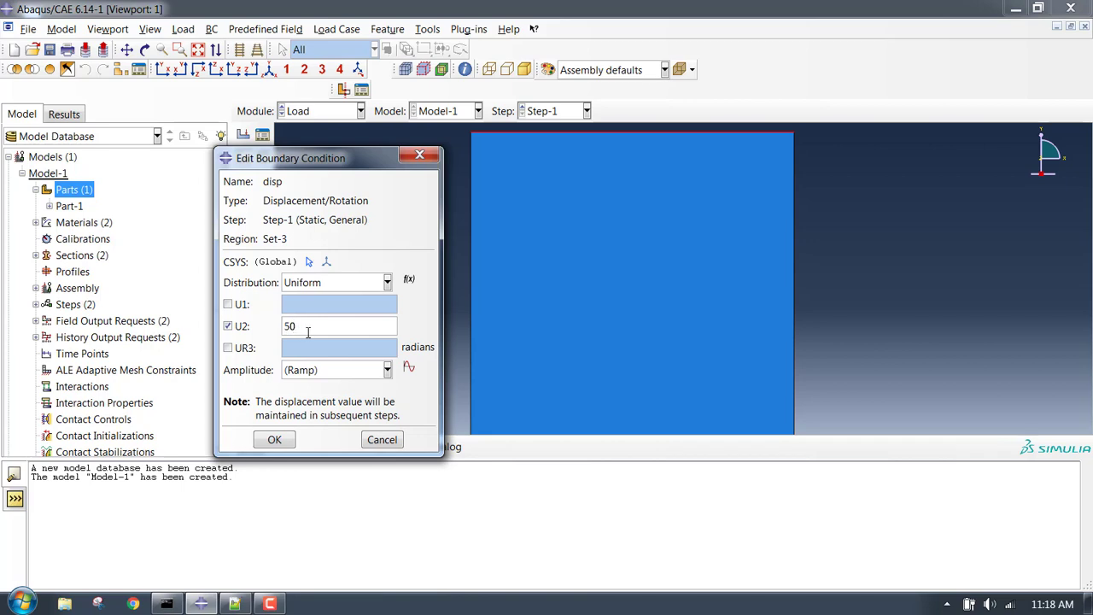
text(50)
click(274, 441)
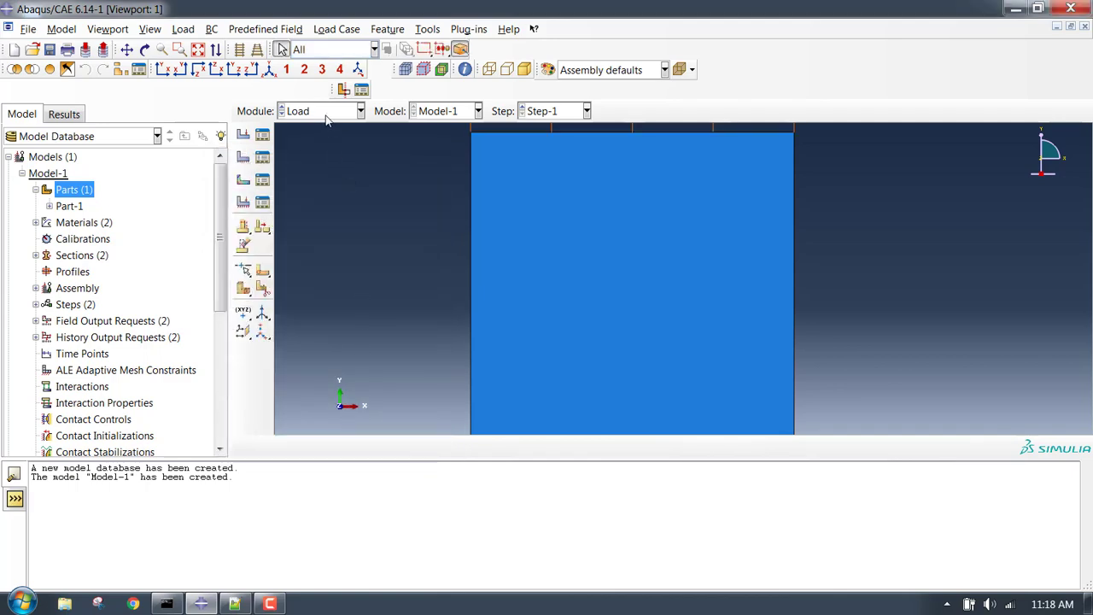
click(326, 112)
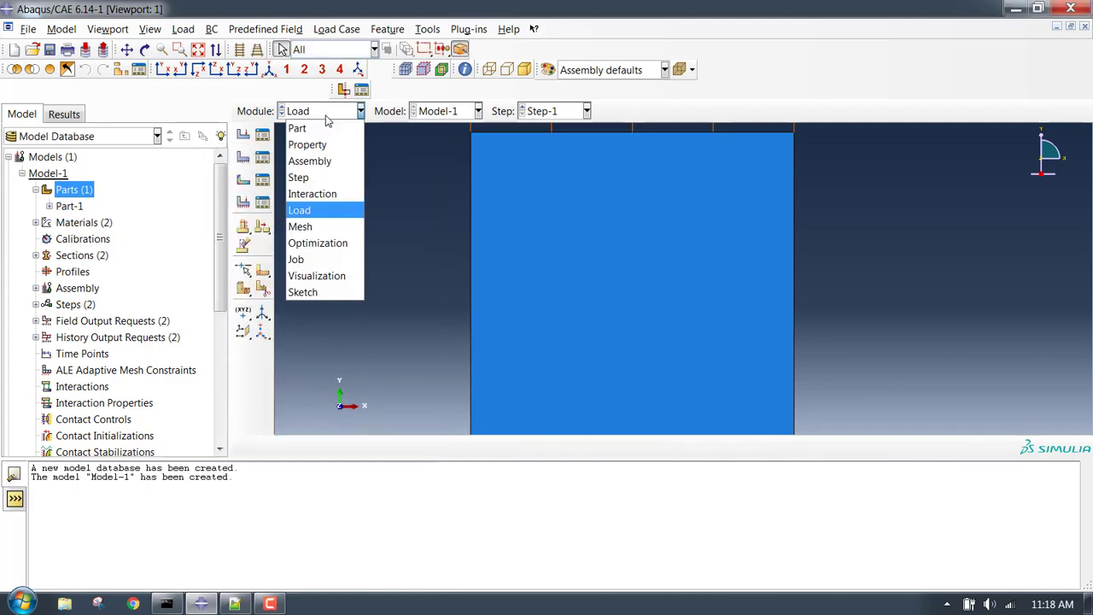
Switch to the Mesh module and work on Part-1 instead of the assembly.
click(323, 227)
scroll(453, 199, down, 3)
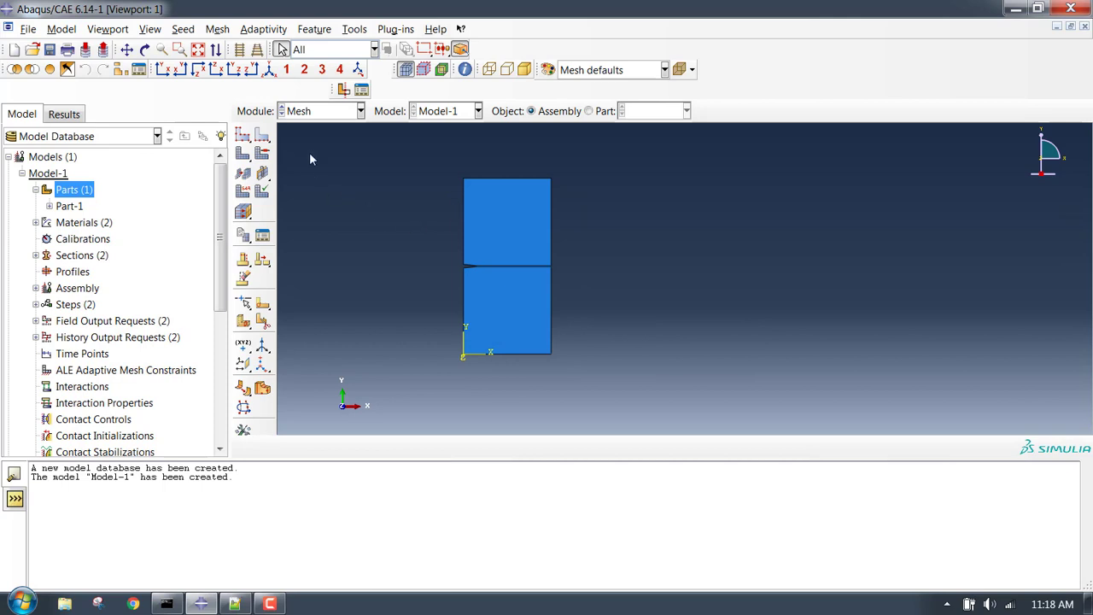
click(303, 114)
click(303, 229)
click(603, 115)
scroll(399, 238, down, 2)
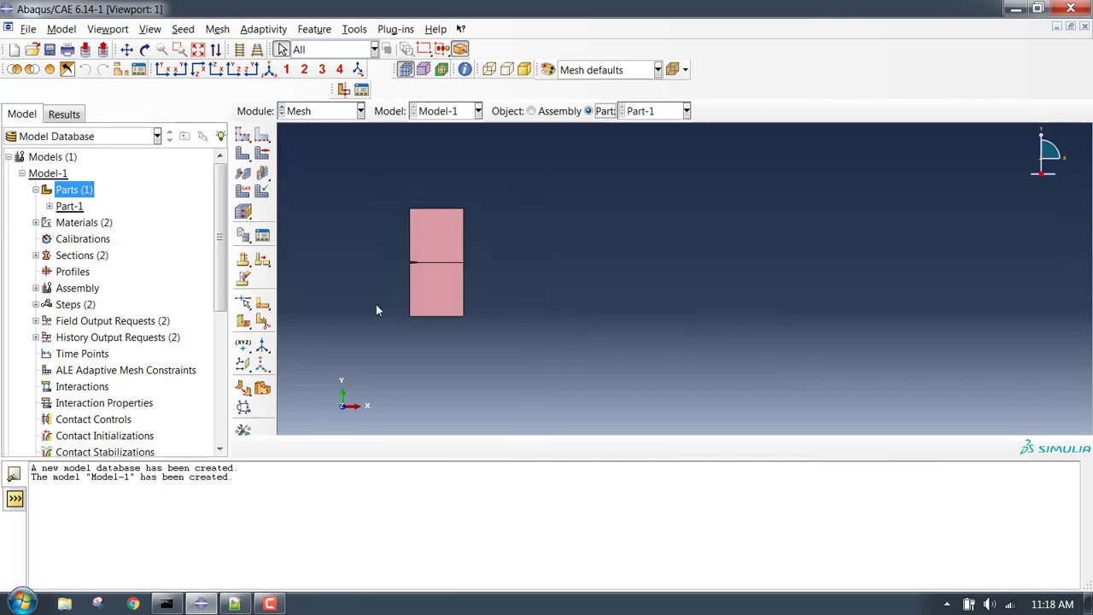
scroll(402, 280, up, 4)
scroll(401, 248, down, 1)
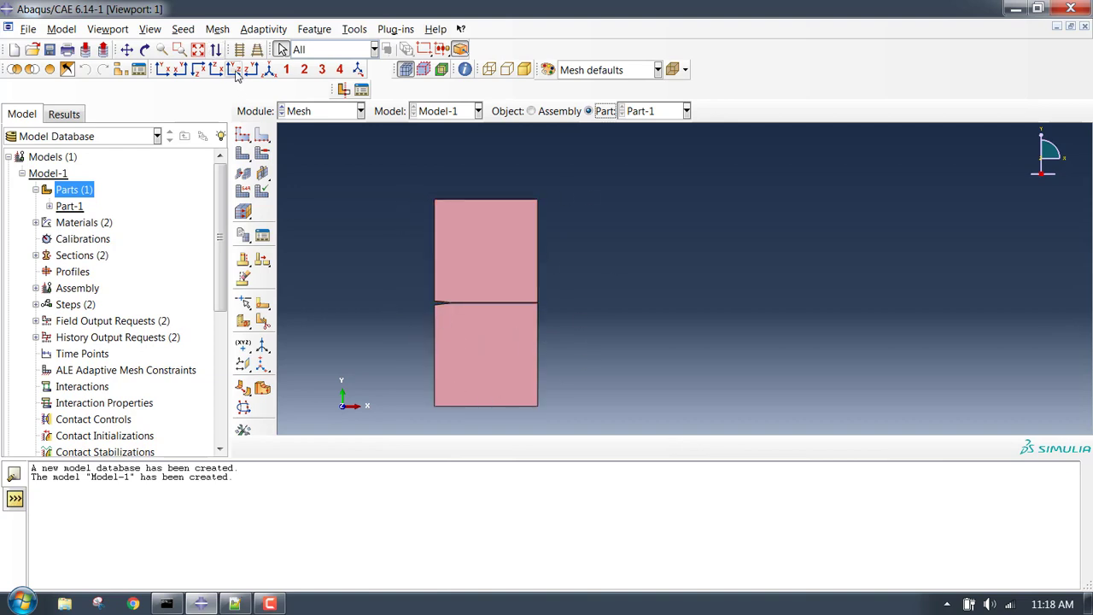
Assign Quad shape and Structured technique mesh controls to both plate faces.
click(218, 29)
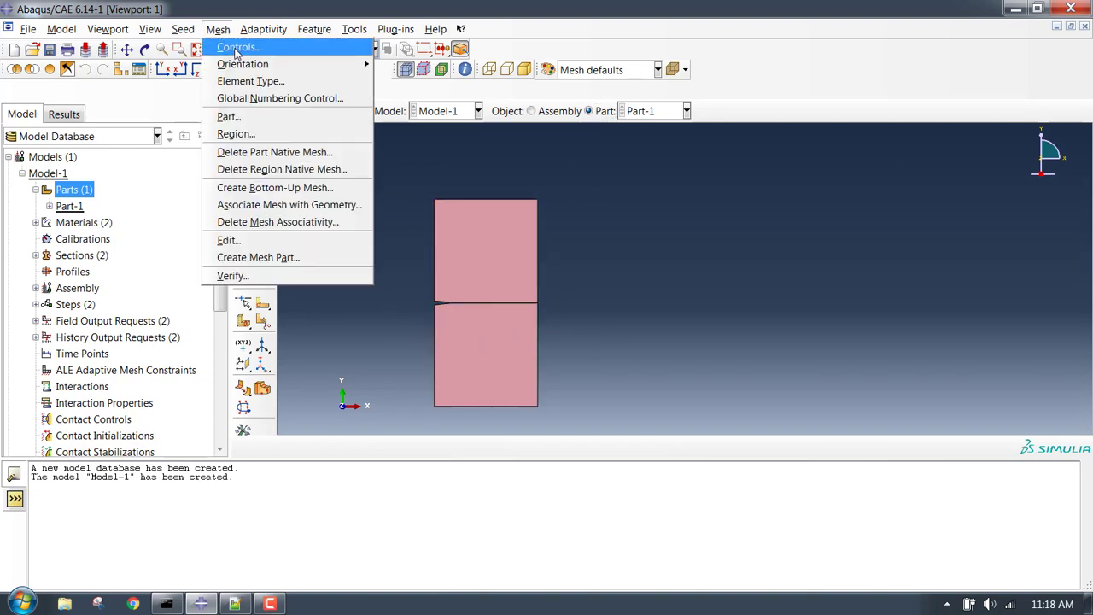
click(239, 44)
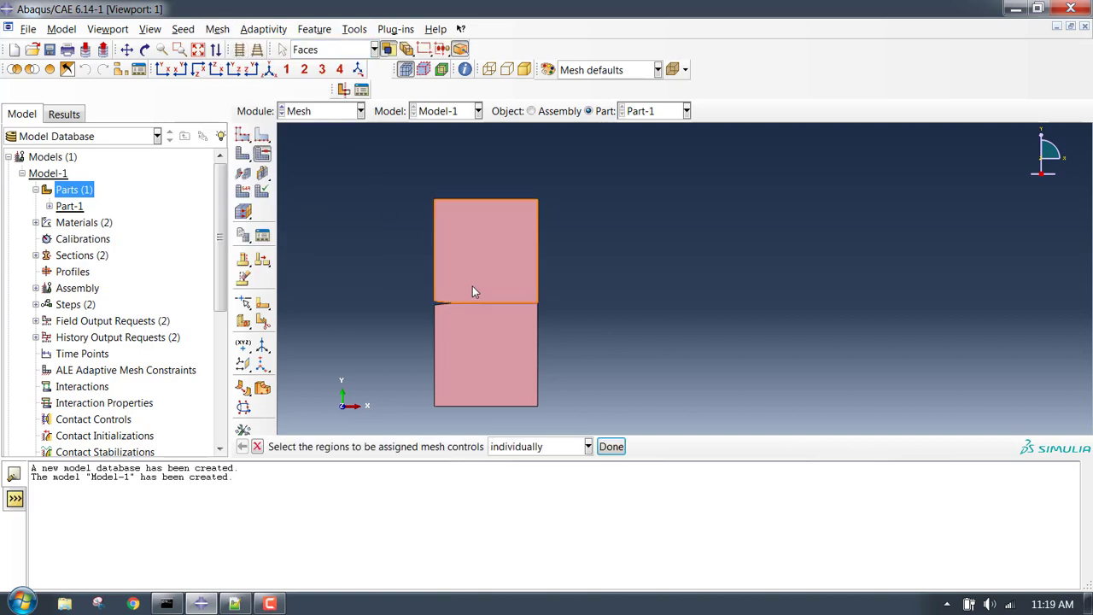
click(523, 379)
shift+click(507, 295)
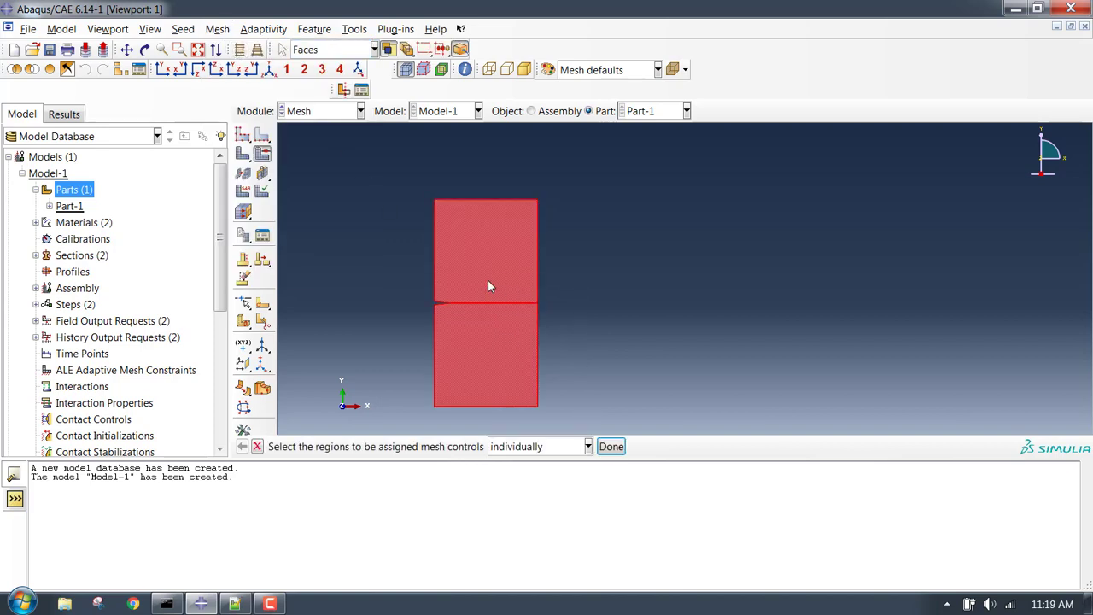
click(610, 446)
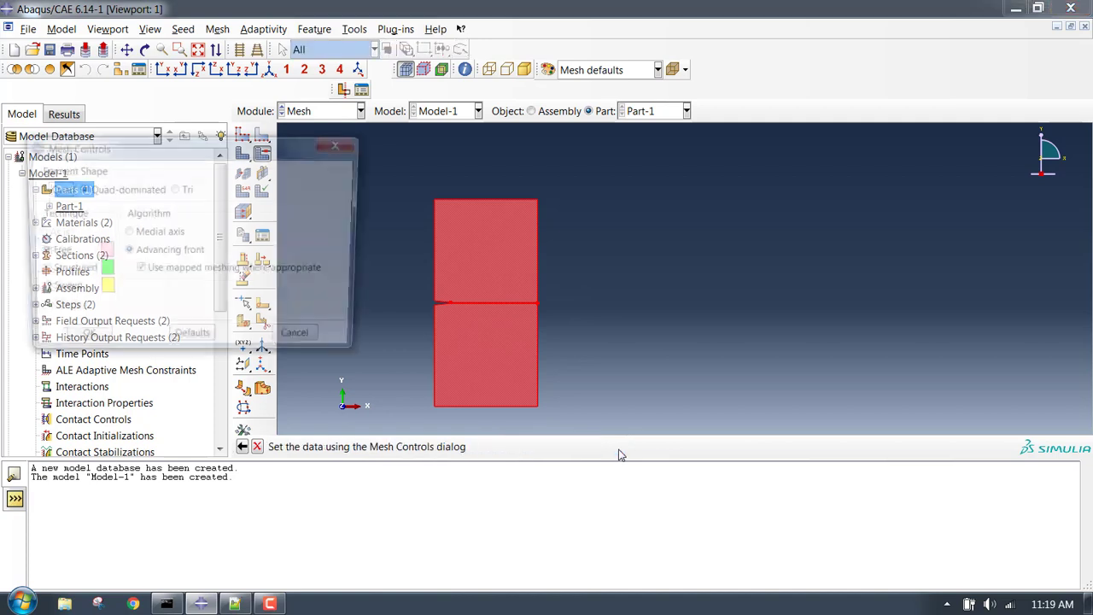
click(38, 189)
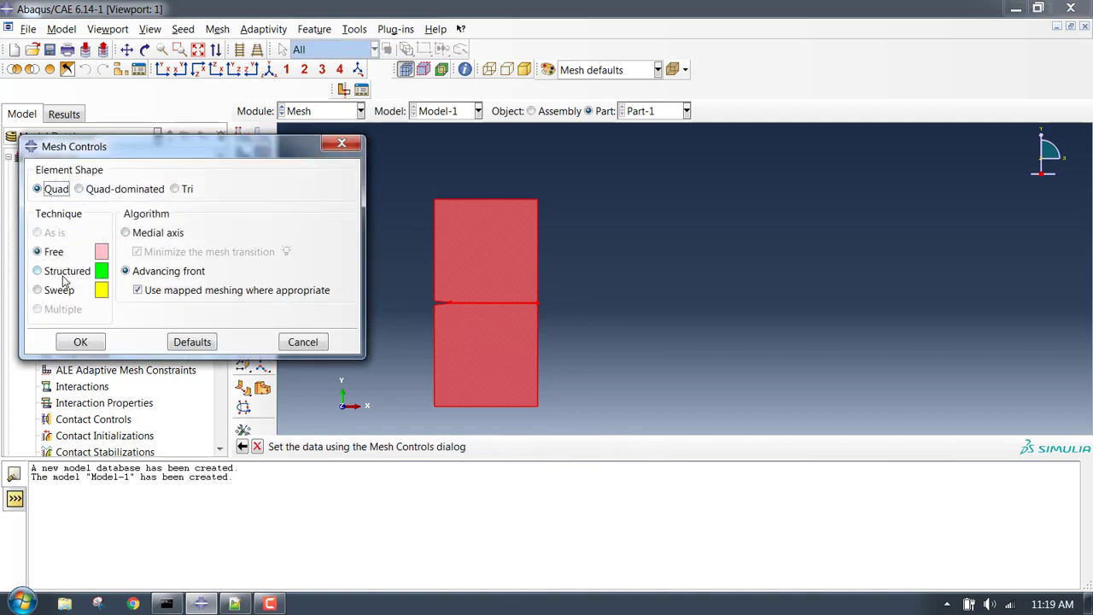
click(66, 271)
click(80, 341)
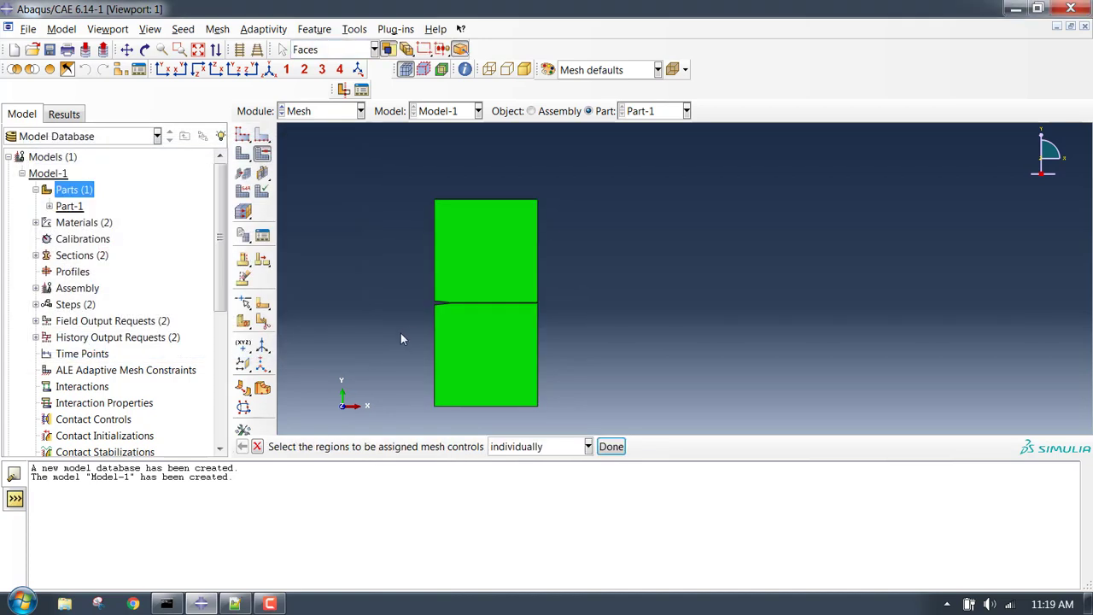
scroll(426, 313, up, 3)
scroll(408, 214, down, 2)
scroll(522, 383, up, 2)
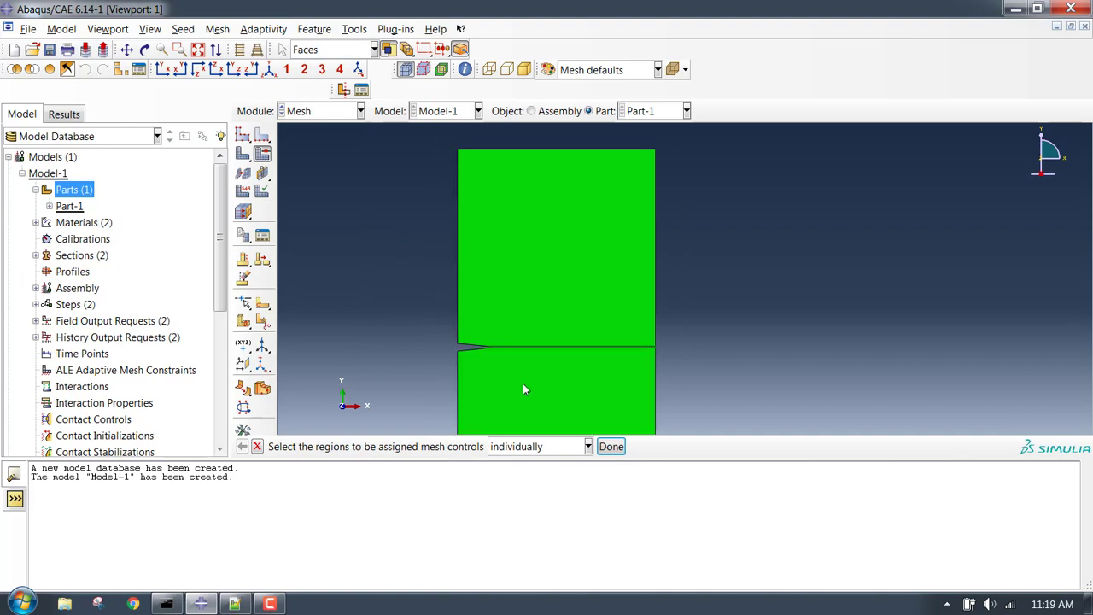
click(524, 388)
click(610, 446)
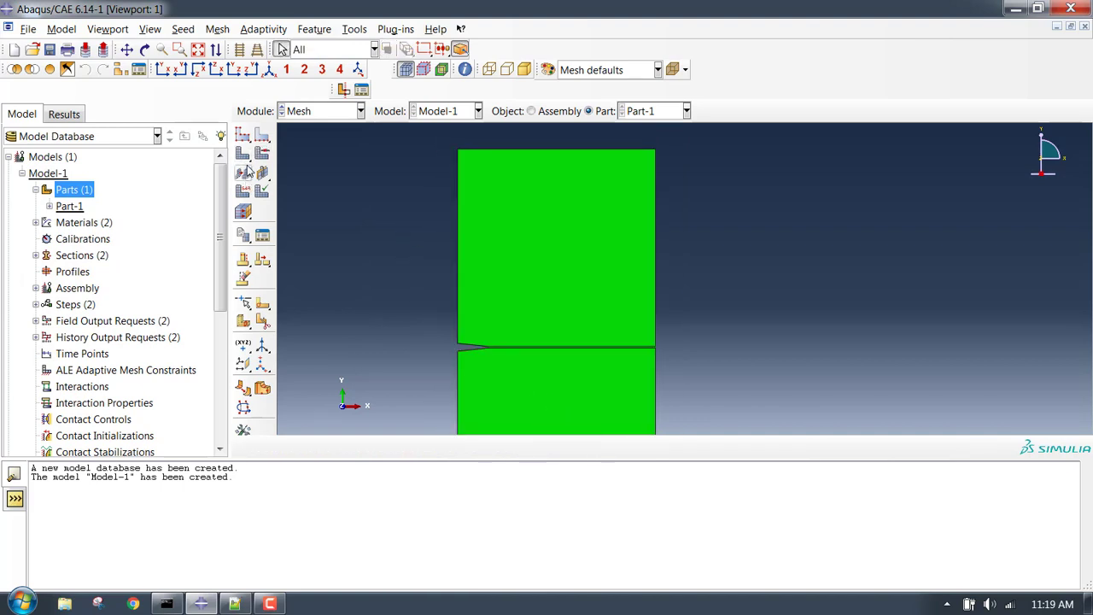
Seed Part-1 with an approximate global size of 0.25.
click(243, 138)
text(0.25)
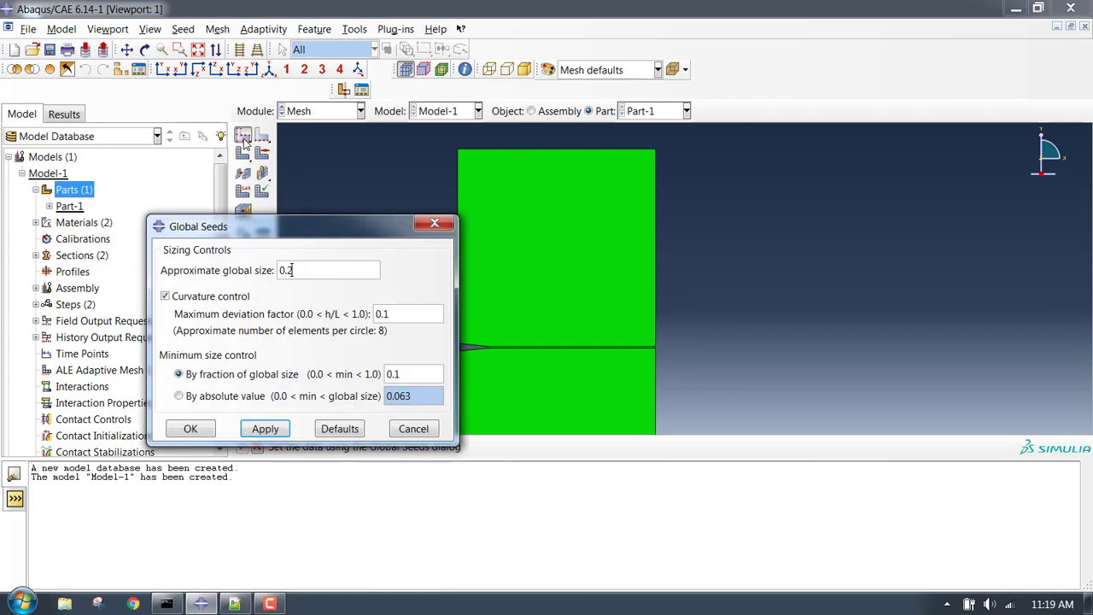
click(204, 429)
scroll(480, 369, down, 4)
scroll(534, 329, down, 8)
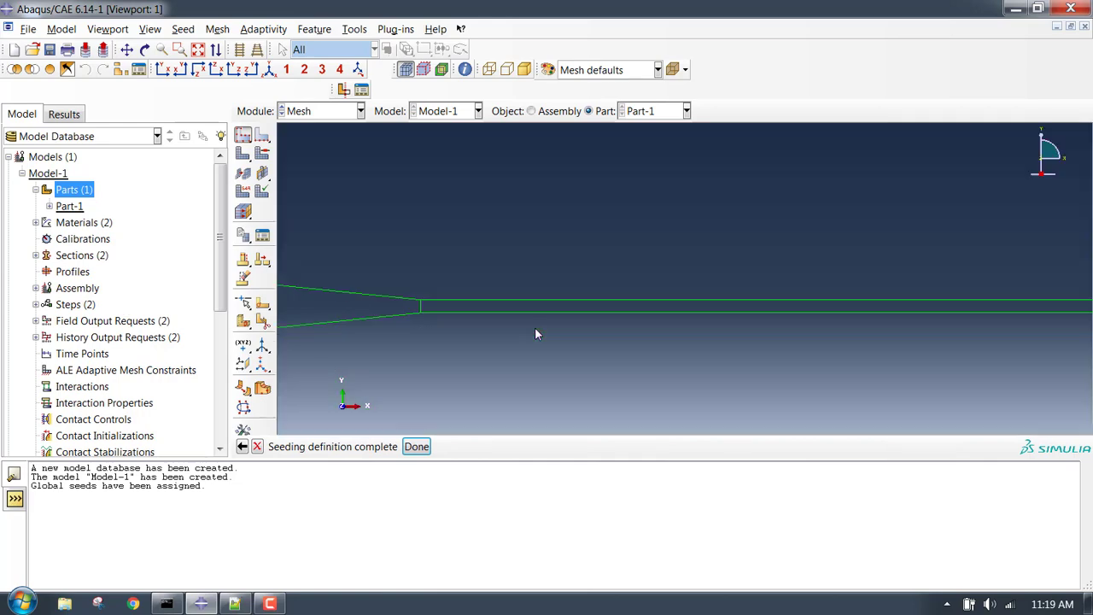
scroll(408, 321, up, 7)
scroll(408, 337, up, 2)
click(416, 447)
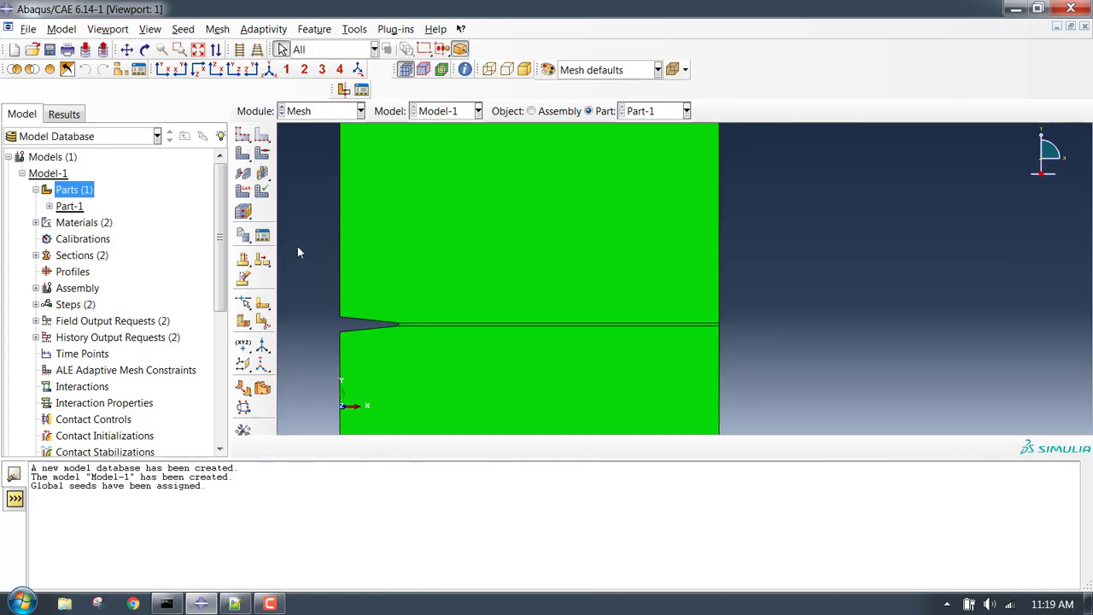
Mesh the whole part, generating 4992 quadrilateral elements.
click(243, 154)
click(378, 446)
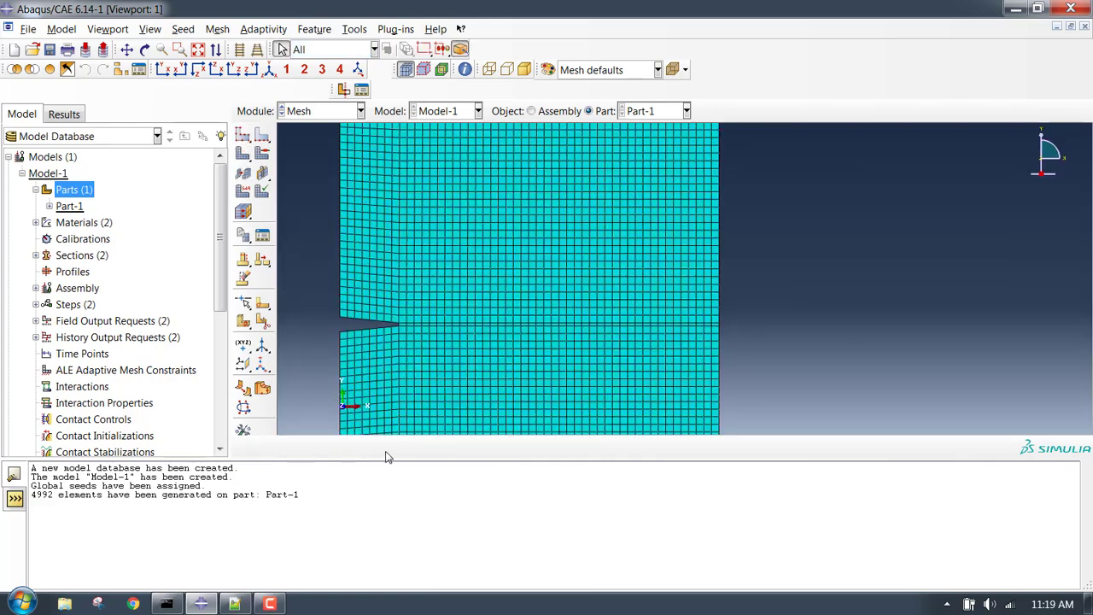
scroll(466, 294, up, 5)
scroll(468, 299, down, 8)
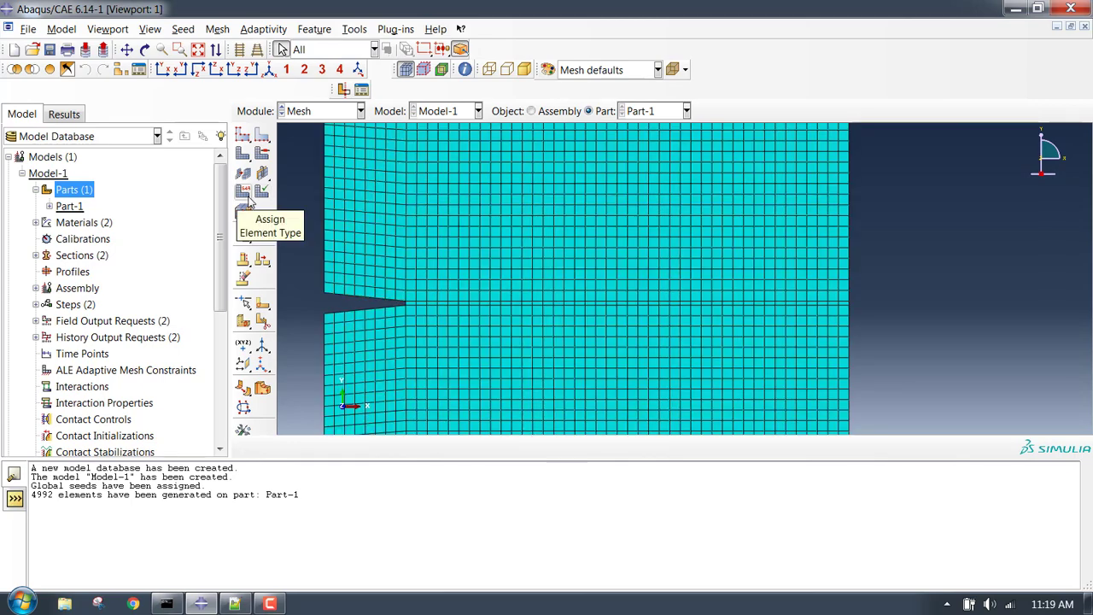
Give both plate halves plane stress elements with enhanced hourglass control.
click(247, 198)
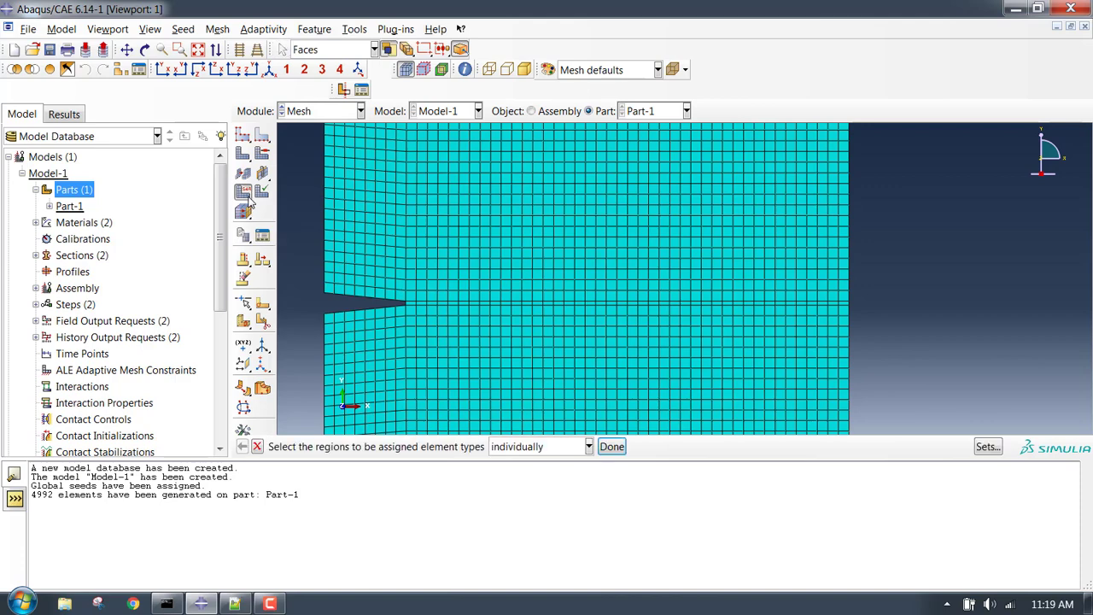
click(585, 243)
shift+click(540, 371)
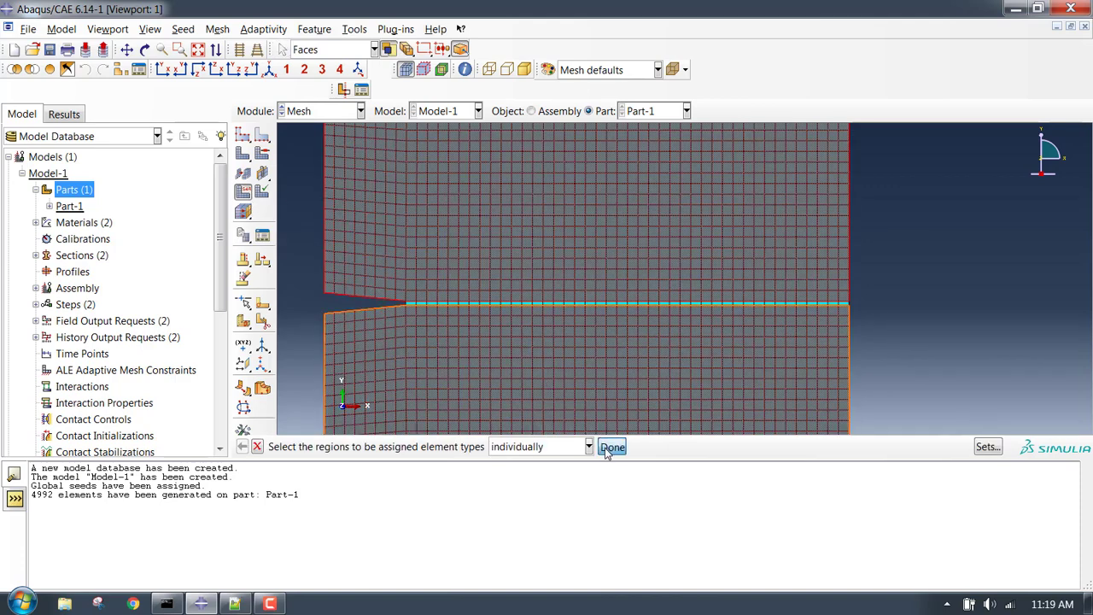
click(611, 447)
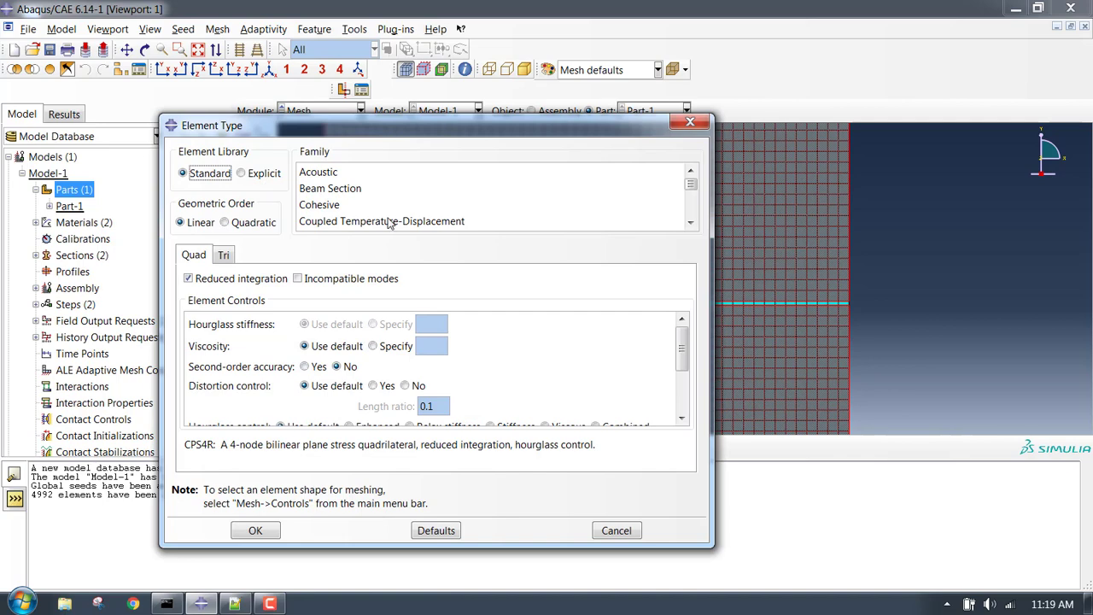
click(386, 221)
scroll(388, 221, down, 3)
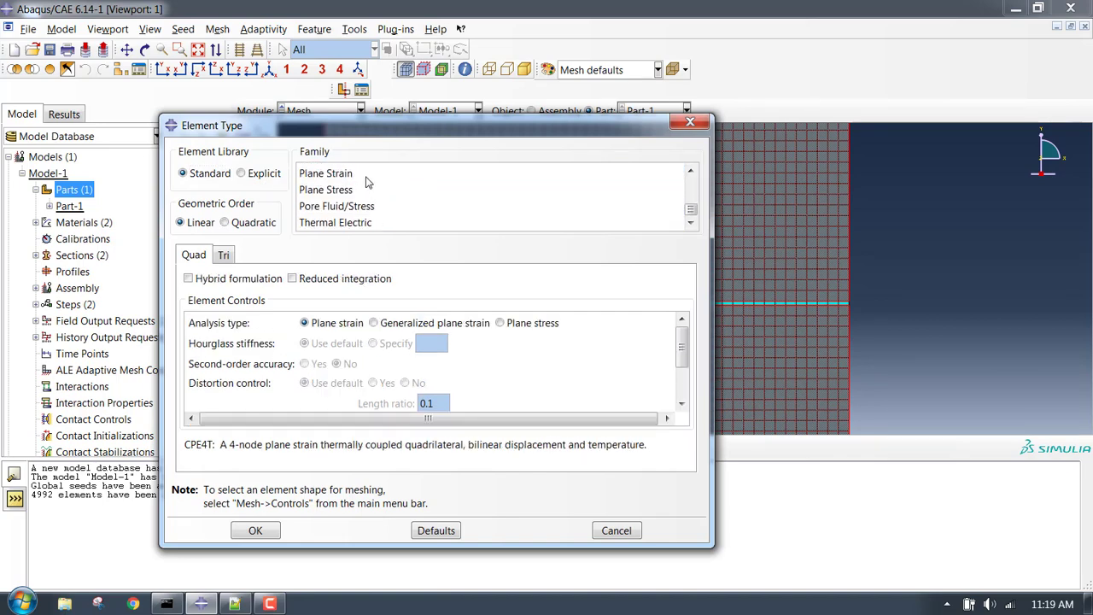
click(346, 191)
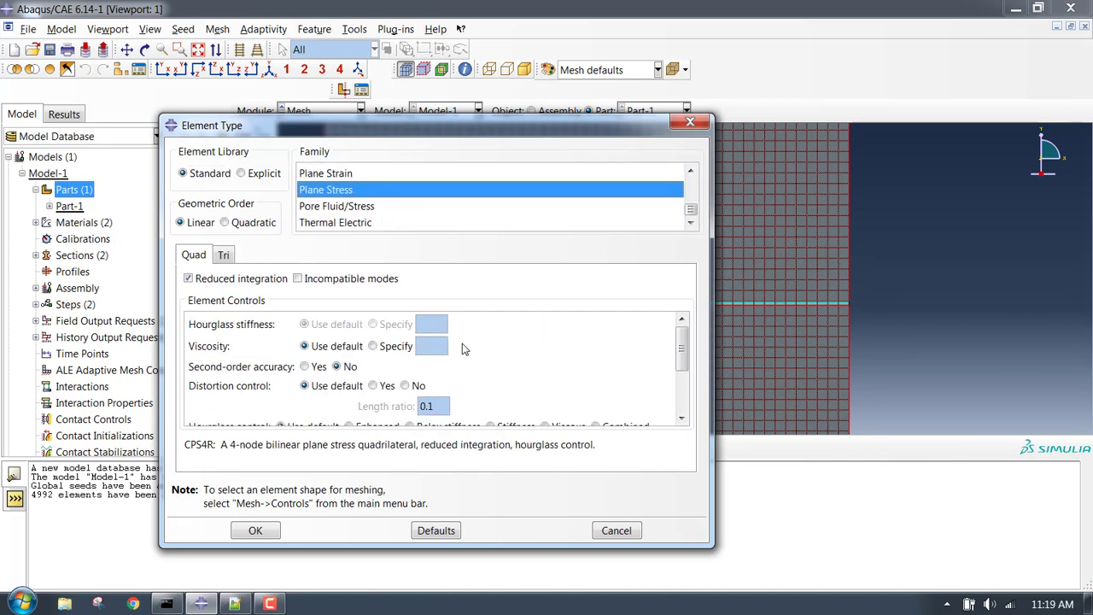
scroll(464, 348, down, 2)
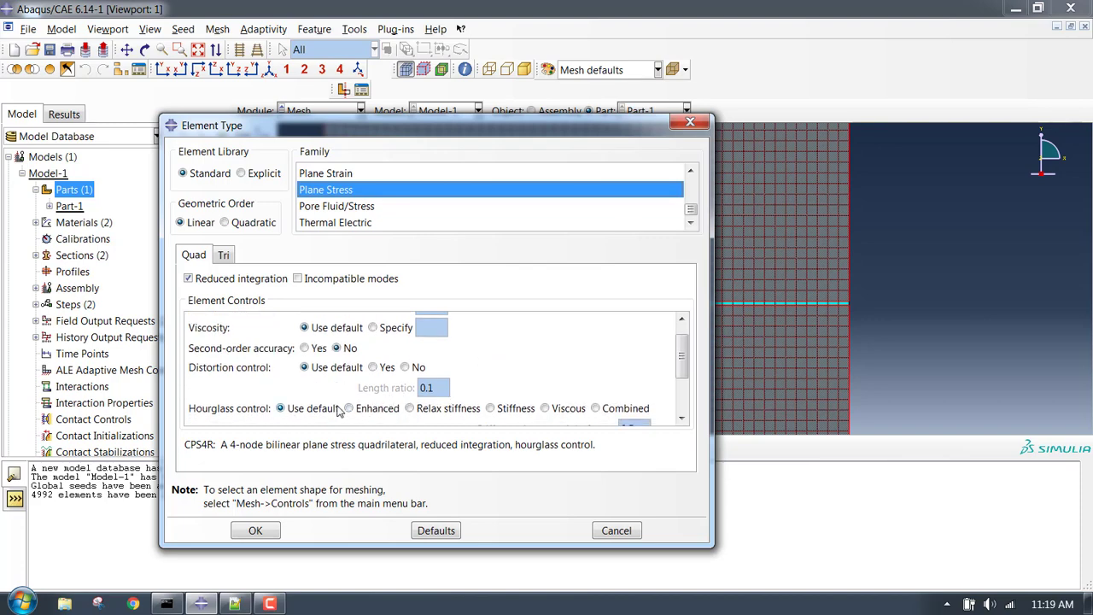
click(358, 410)
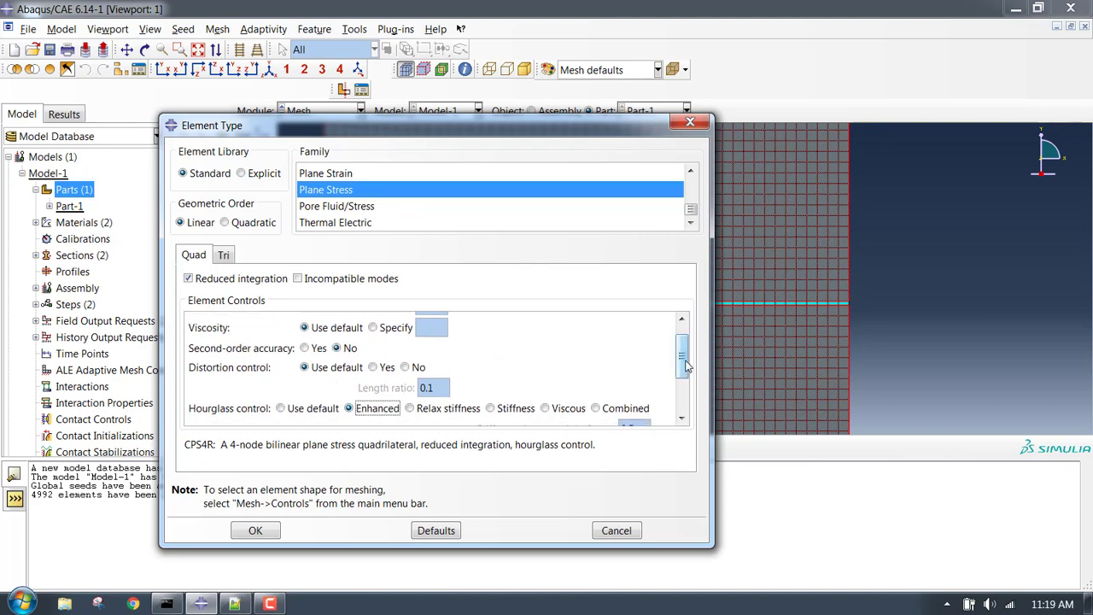
scroll(679, 367, down, 2)
scroll(674, 373, up, 4)
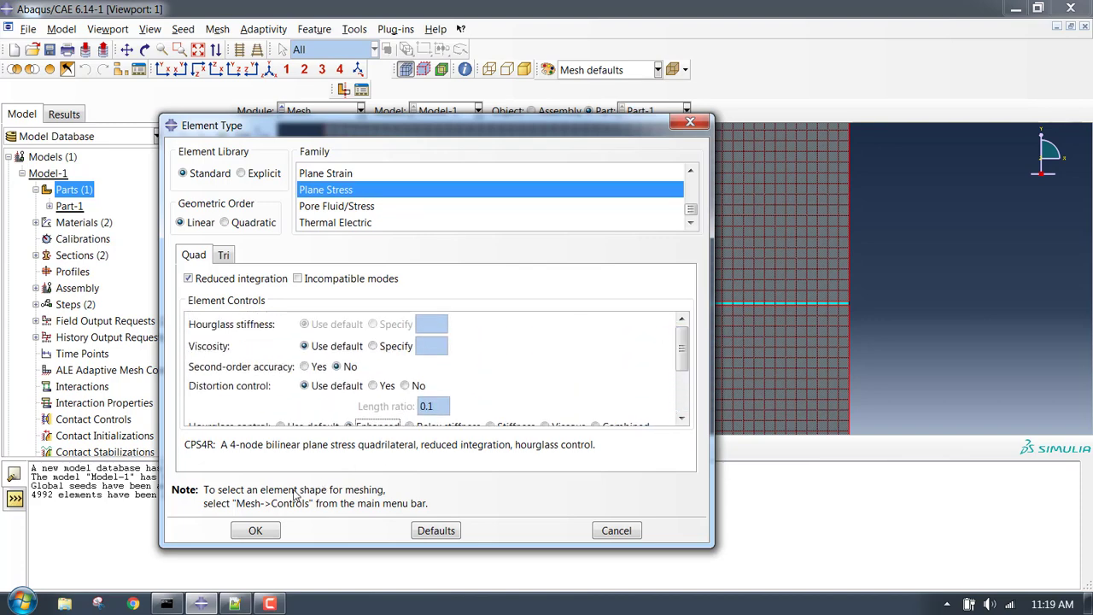
click(270, 529)
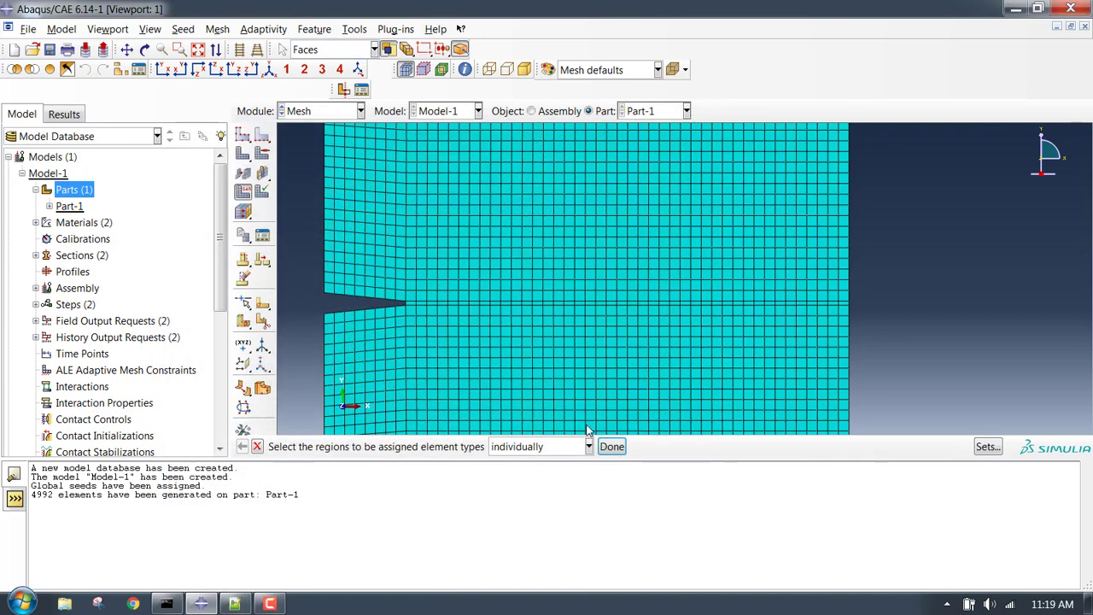
Give the crack strip cohesive elements with a specified viscosity of 0.002.
click(437, 303)
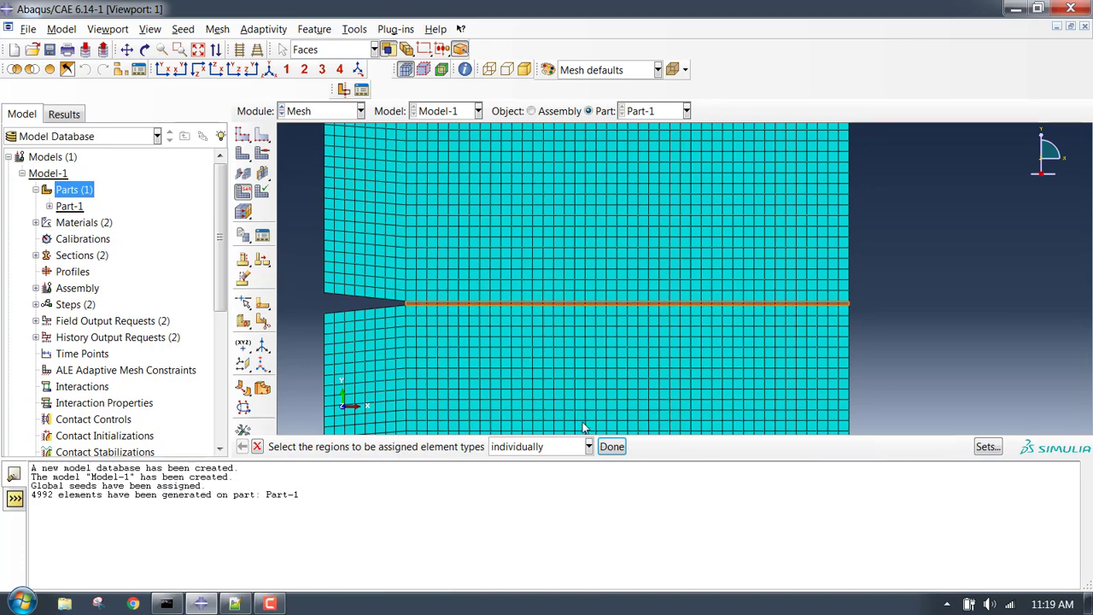
click(610, 447)
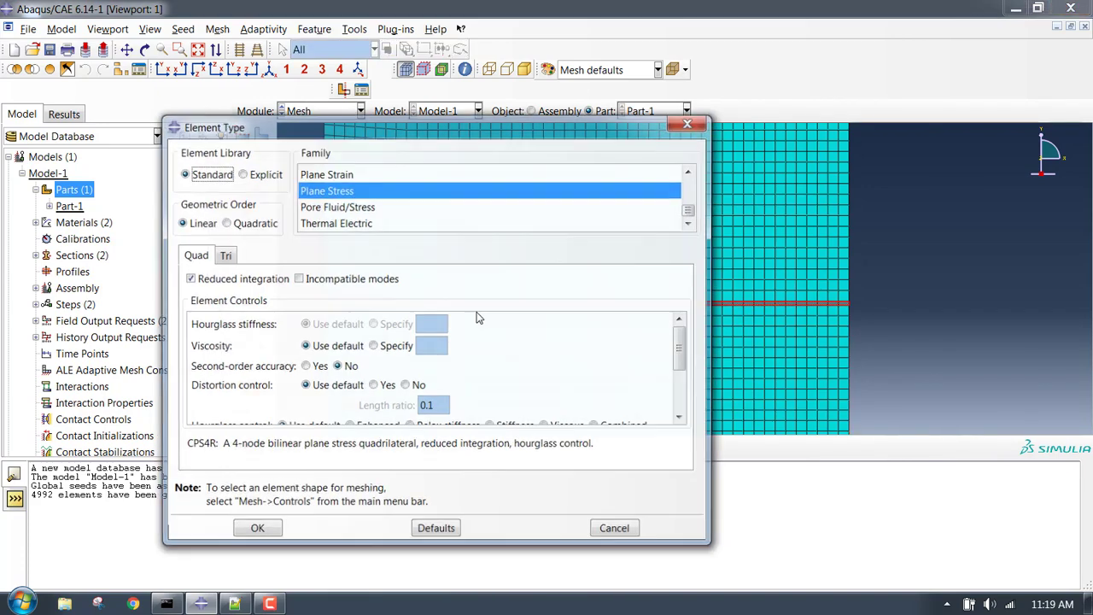
click(400, 219)
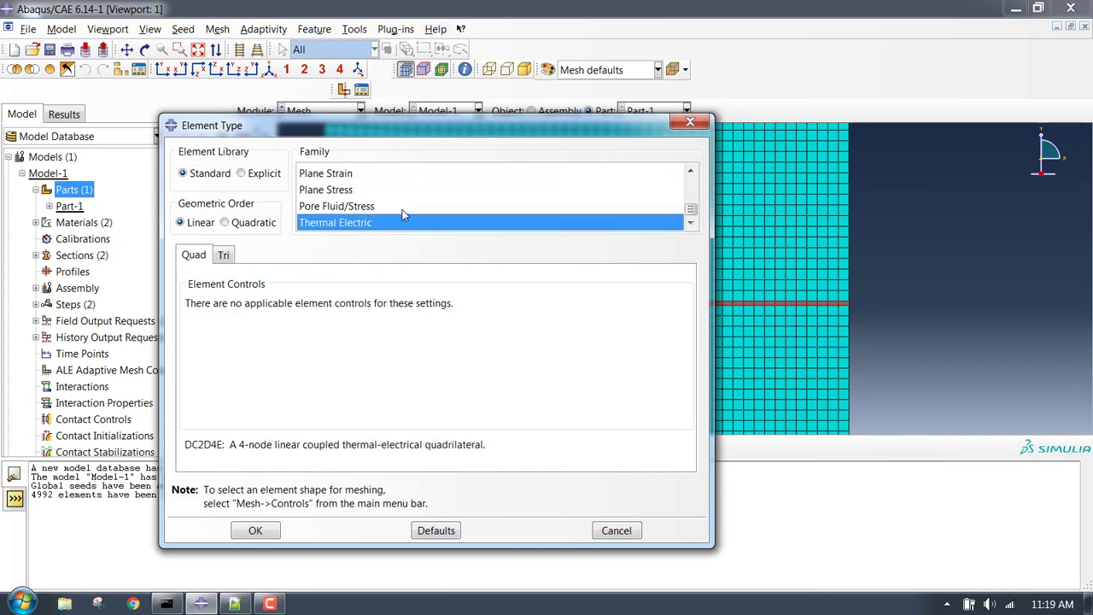
scroll(401, 213, up, 4)
click(382, 207)
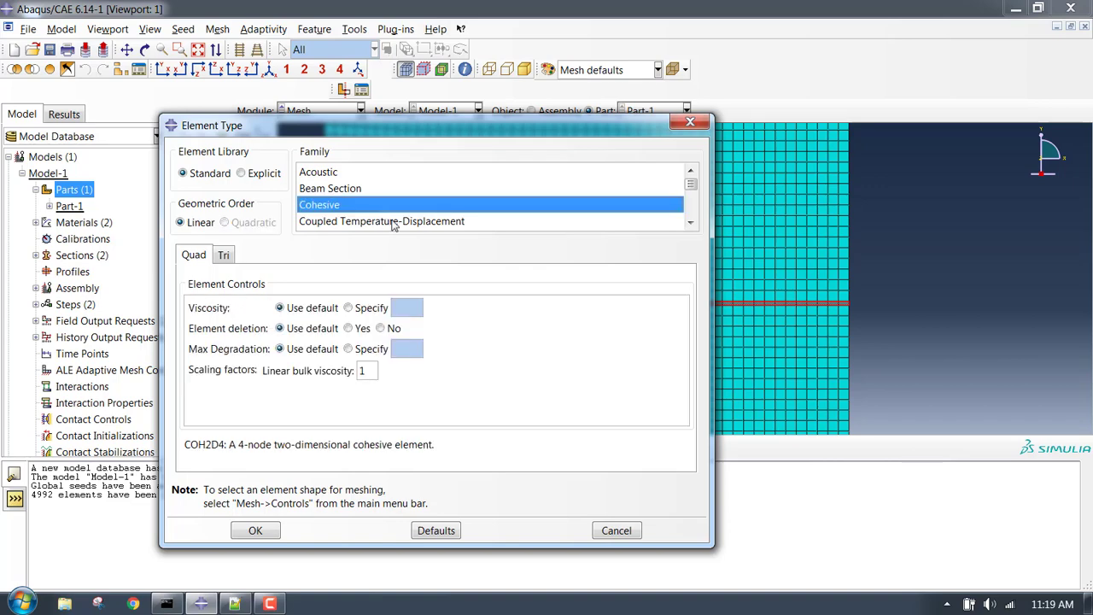
click(367, 311)
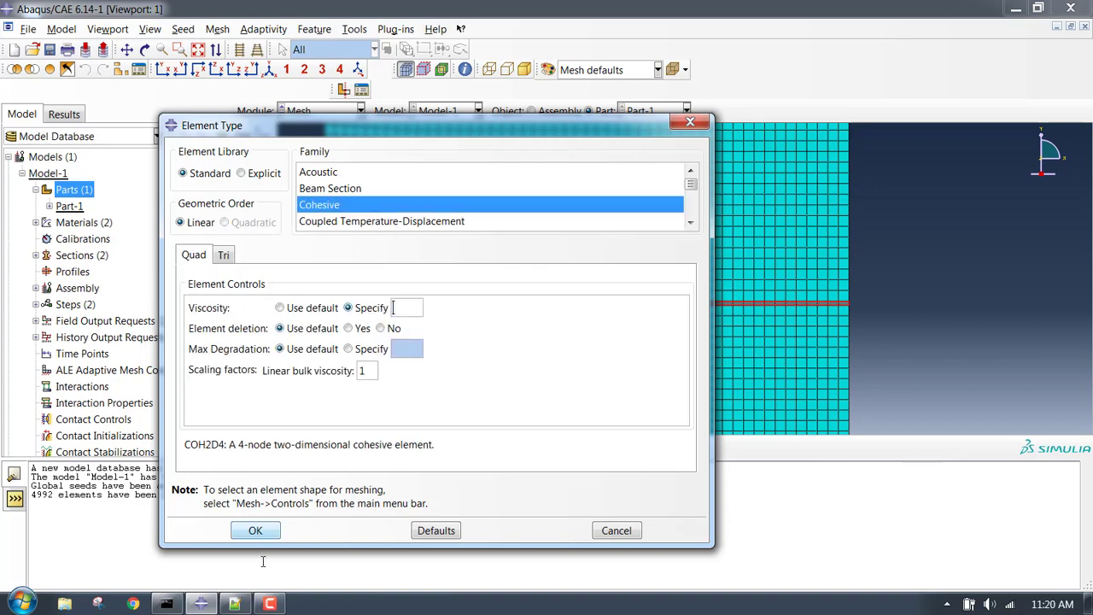
click(235, 603)
scroll(949, 333, up, 6)
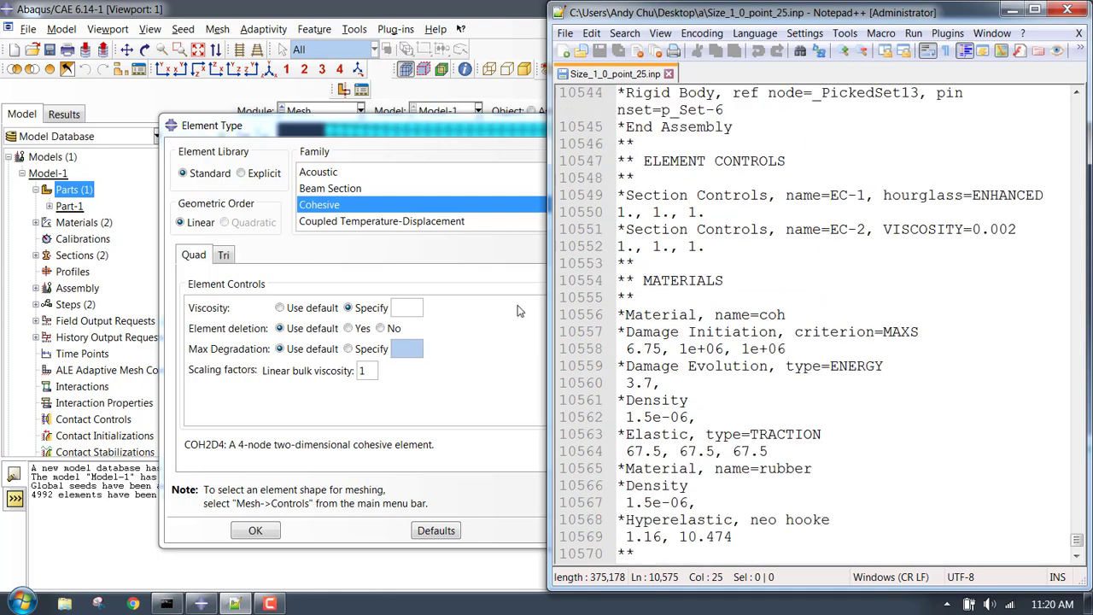
click(419, 309)
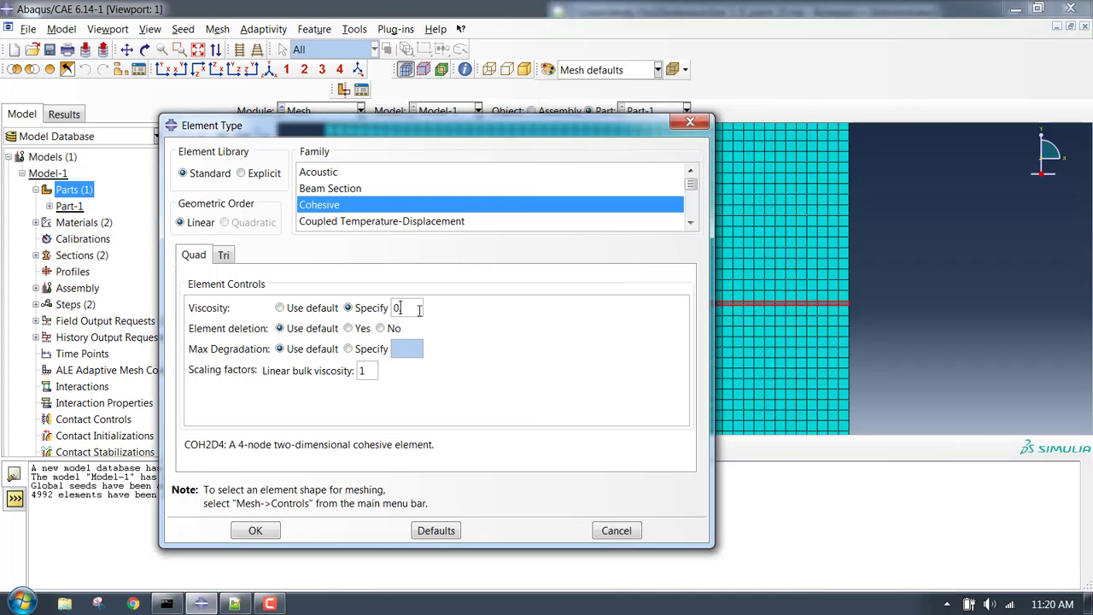
click(235, 603)
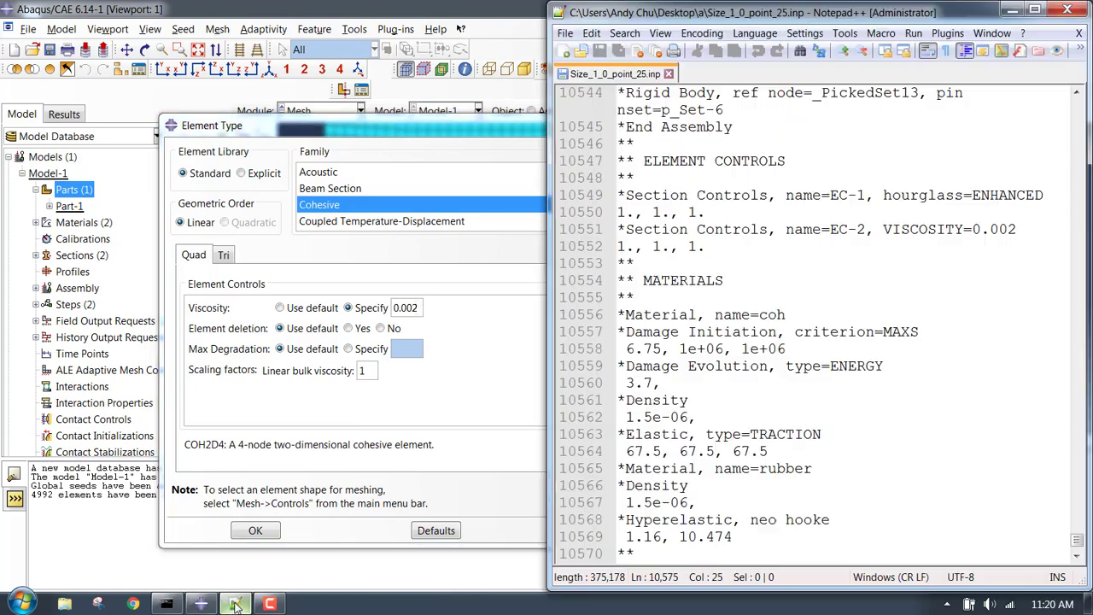
click(234, 603)
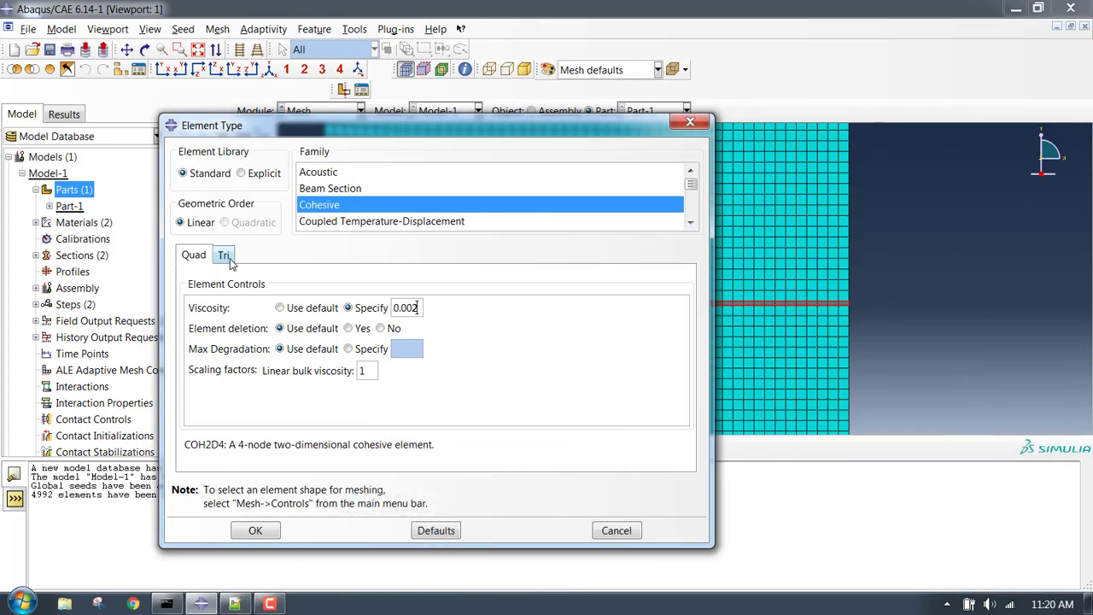
click(253, 531)
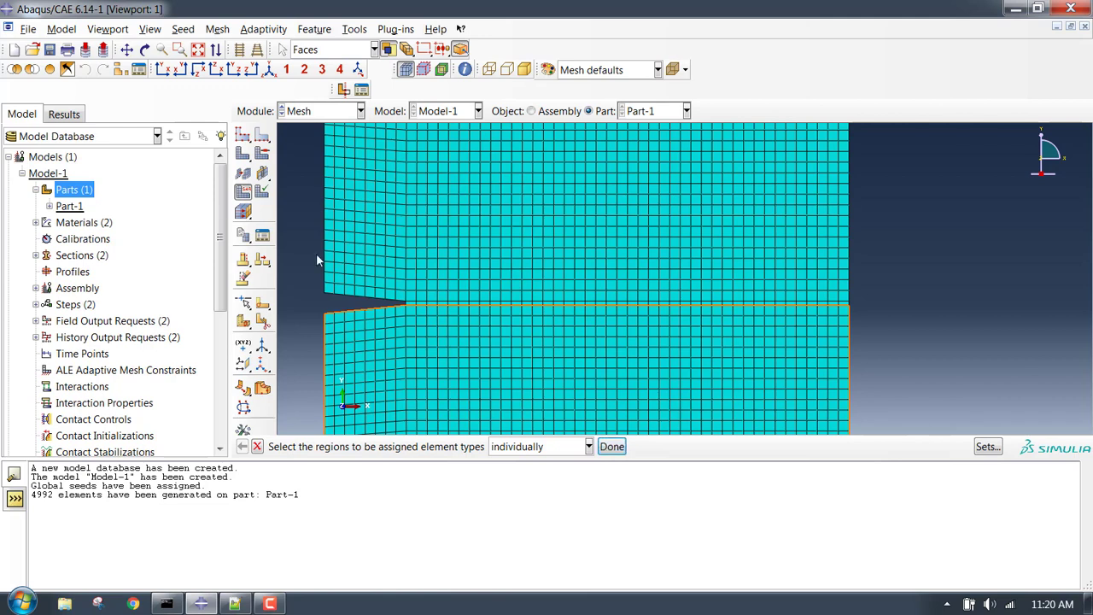
Finish element type assignment and switch from the Mesh module to the Job module.
key(Escape)
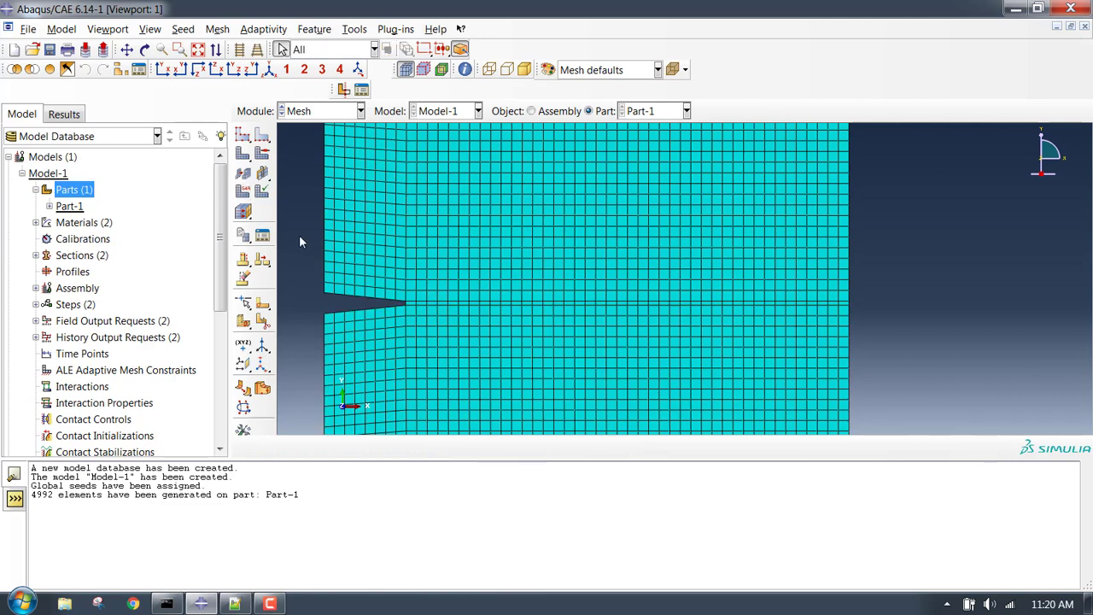
click(315, 111)
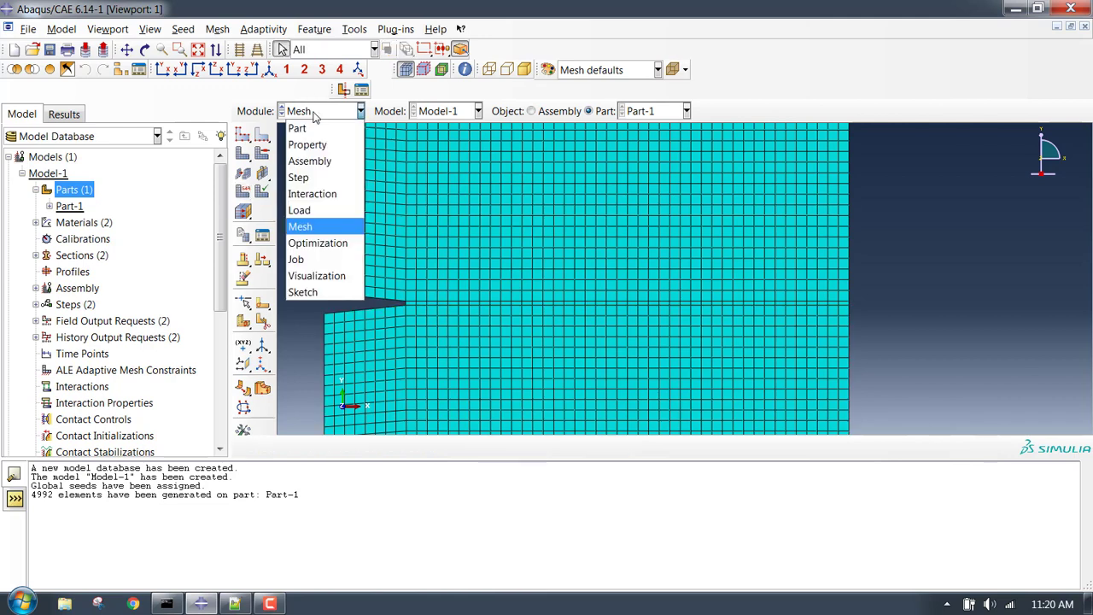
click(296, 321)
drag(220, 294, 222, 415)
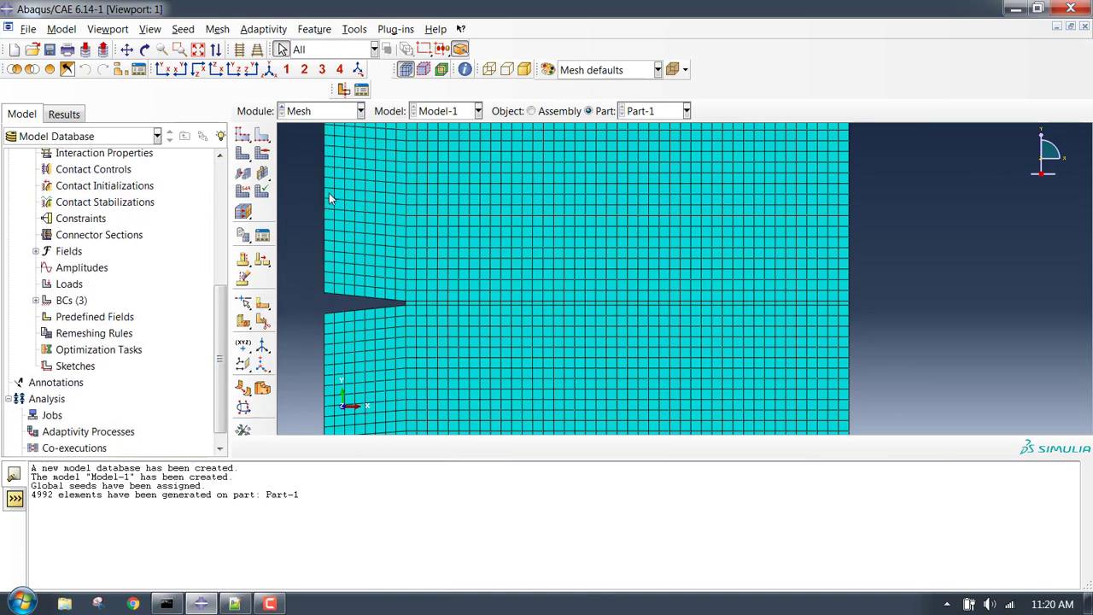
click(357, 114)
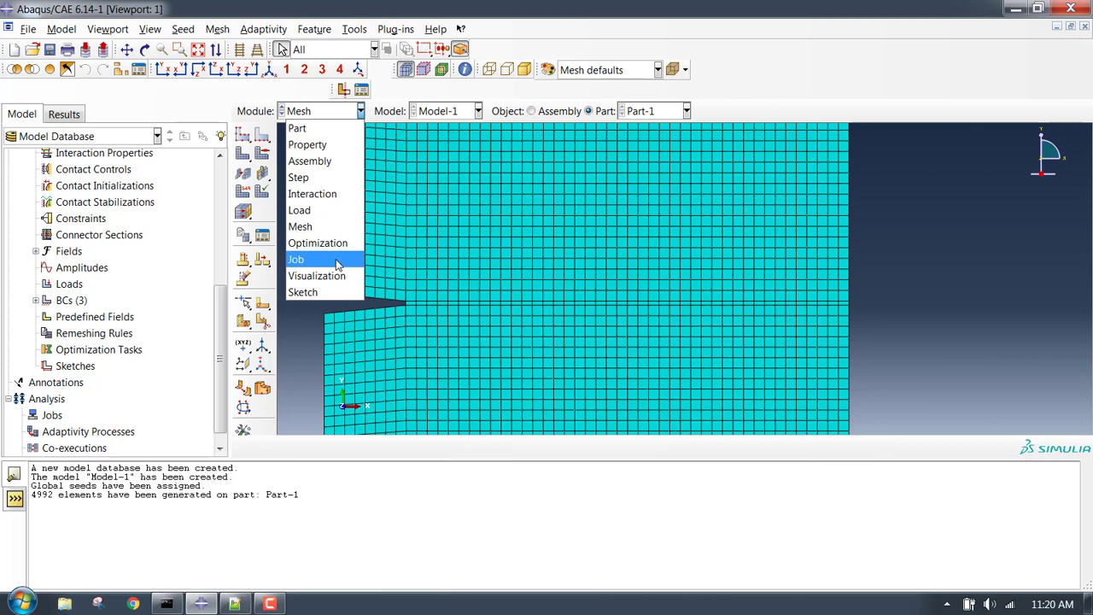
click(297, 259)
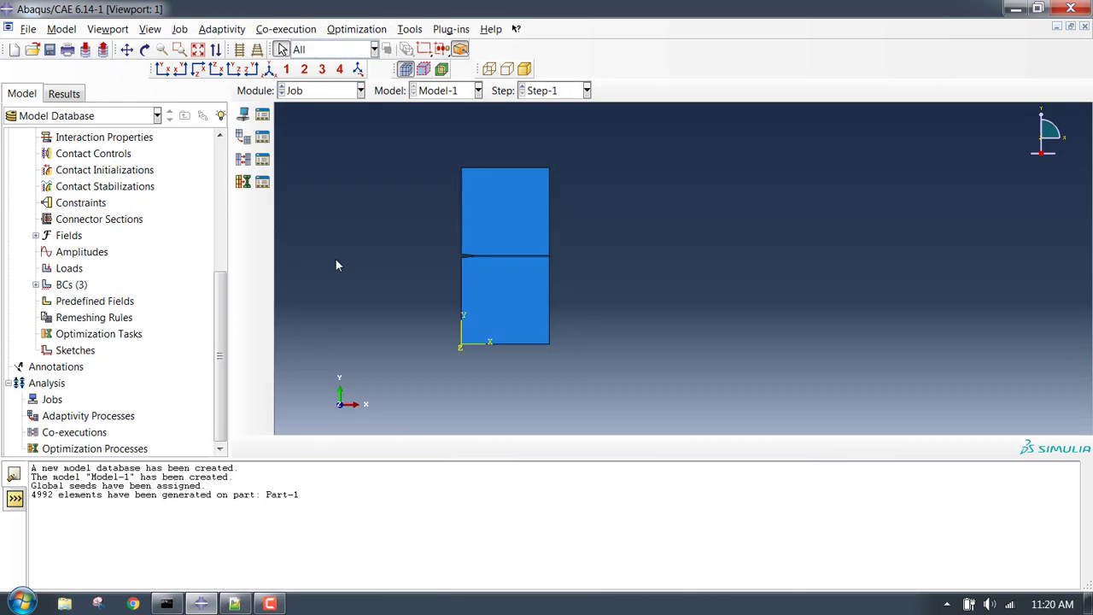
Create full-analysis job coh_run for Model-1 and submit it from the Job Manager.
click(244, 118)
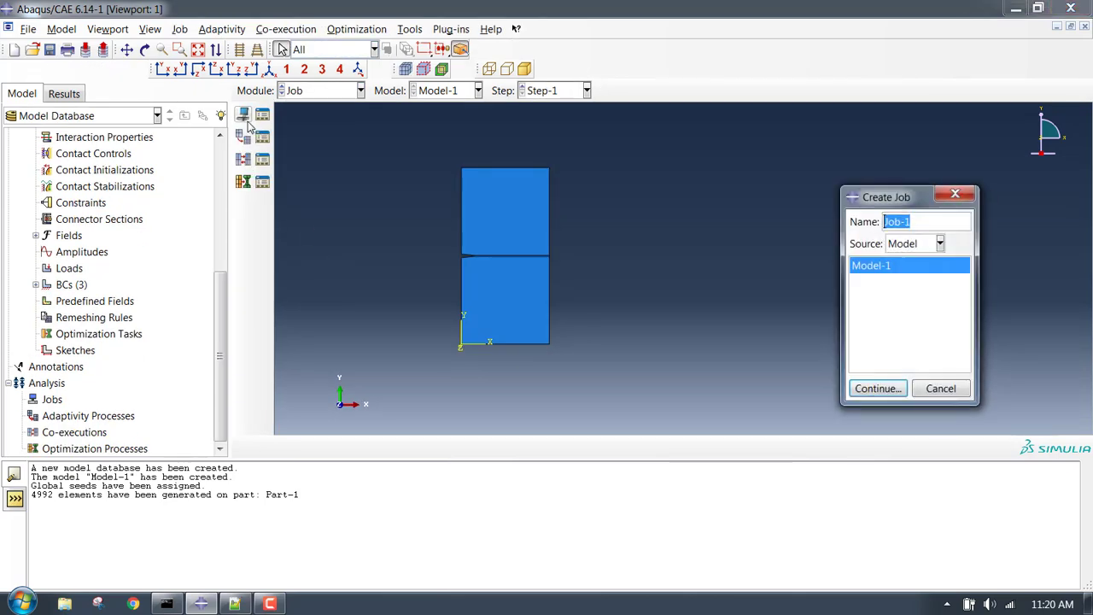
text(coh_run)
key(Return)
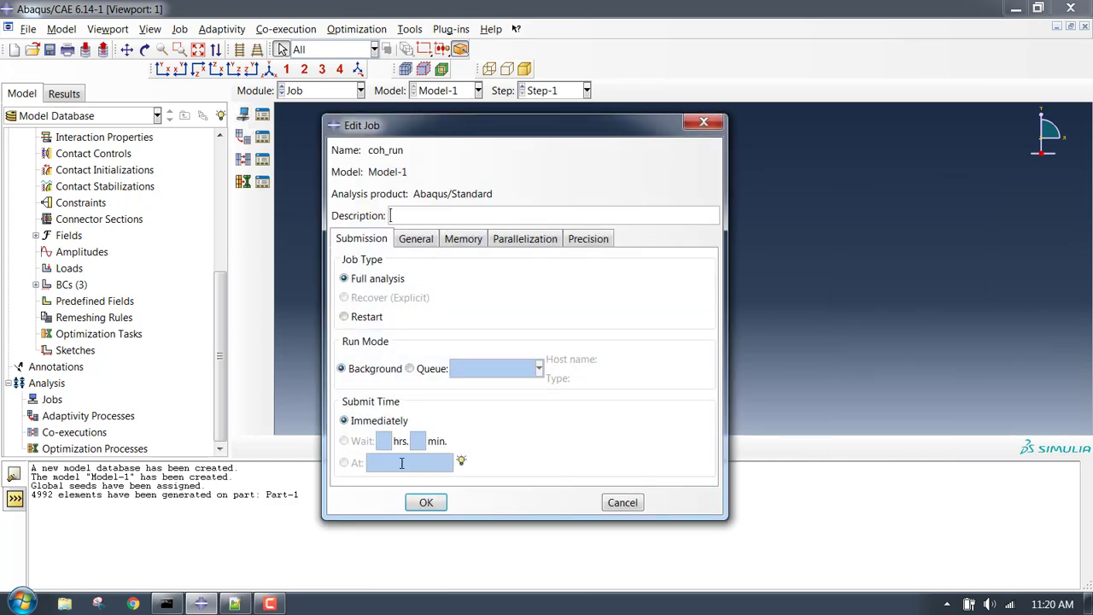
click(425, 503)
click(262, 117)
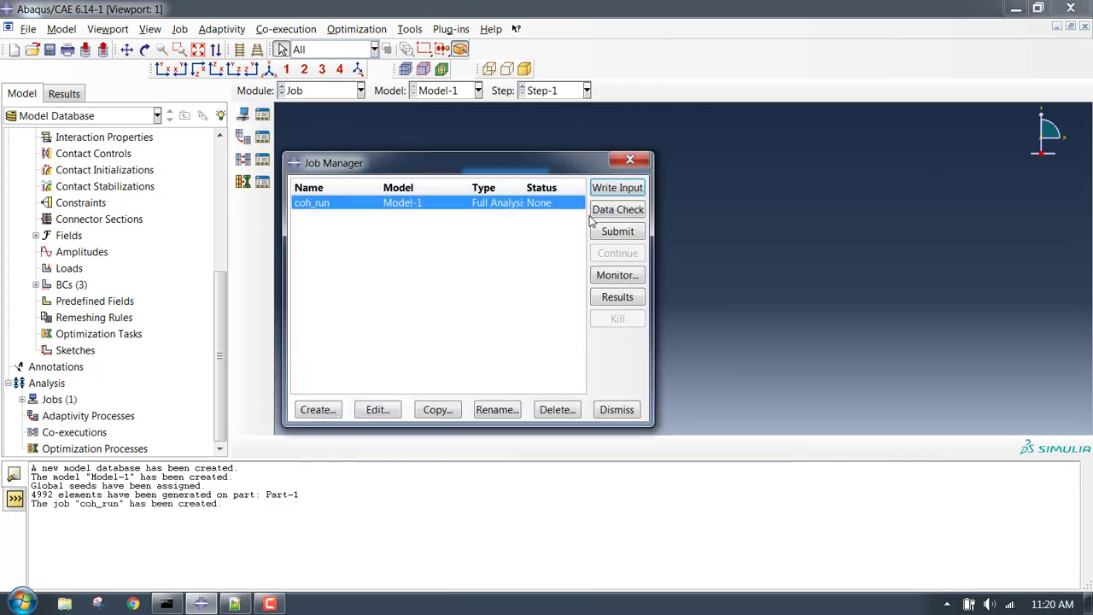
click(618, 232)
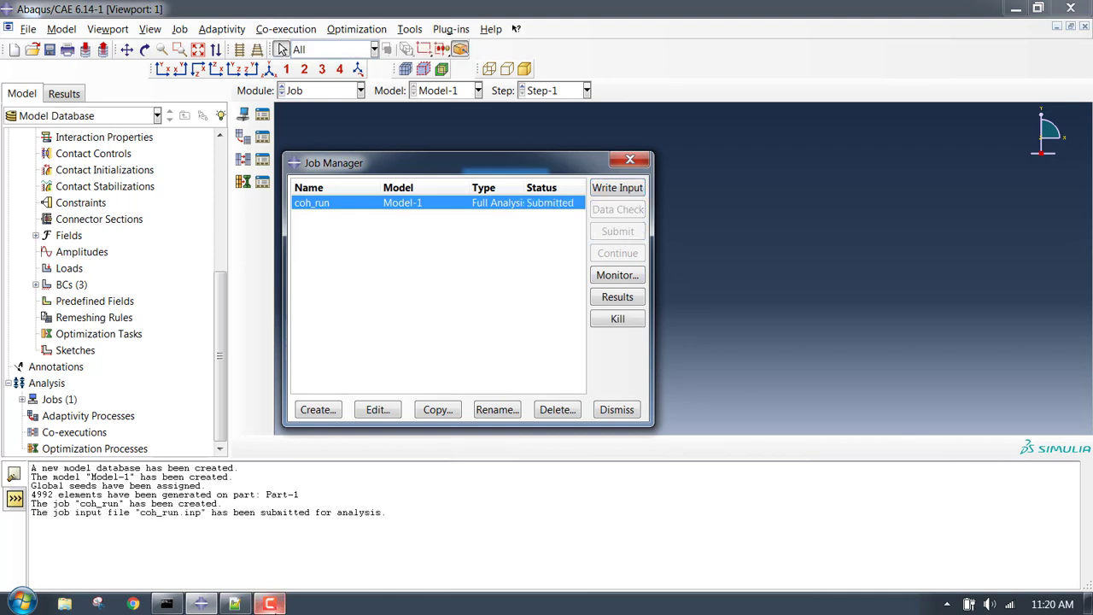
click(269, 603)
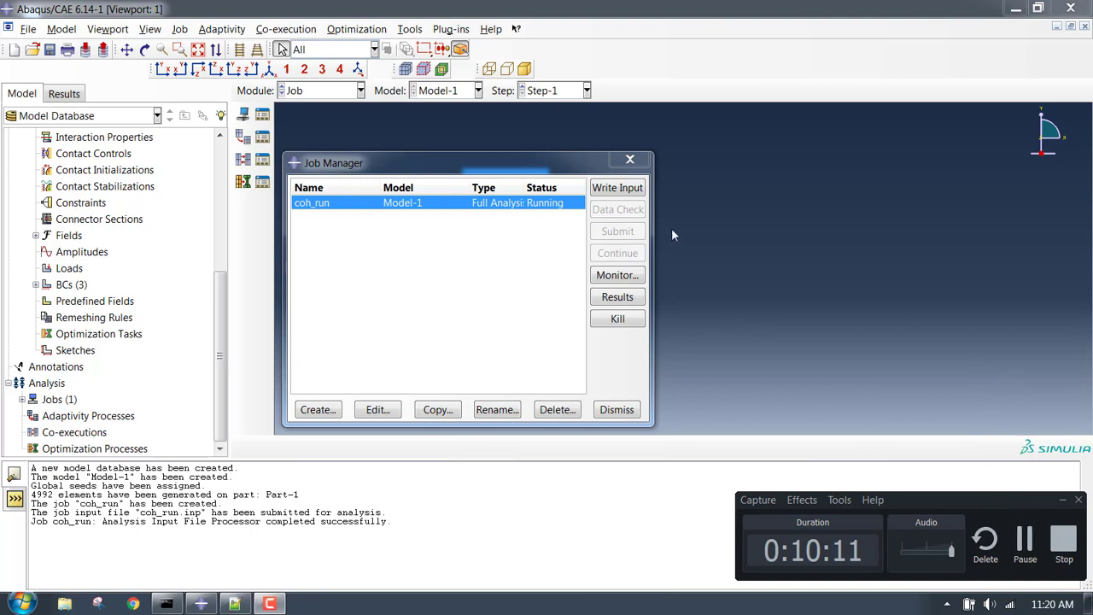
Monitor coh_run in an enlarged progress window until it completes after 118 increments, then close it.
click(619, 278)
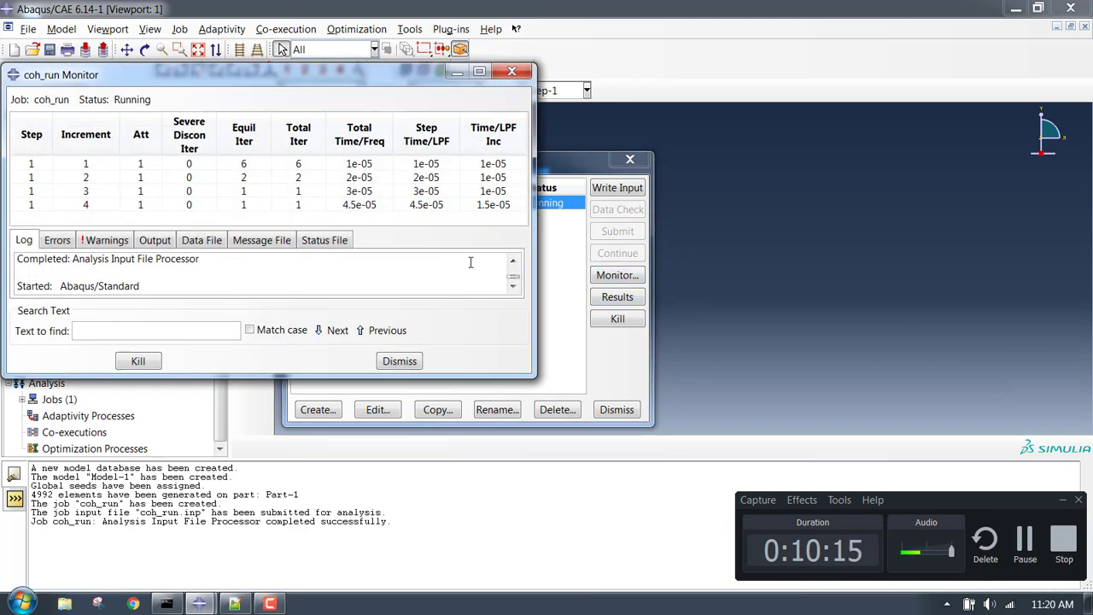
drag(535, 377, 720, 553)
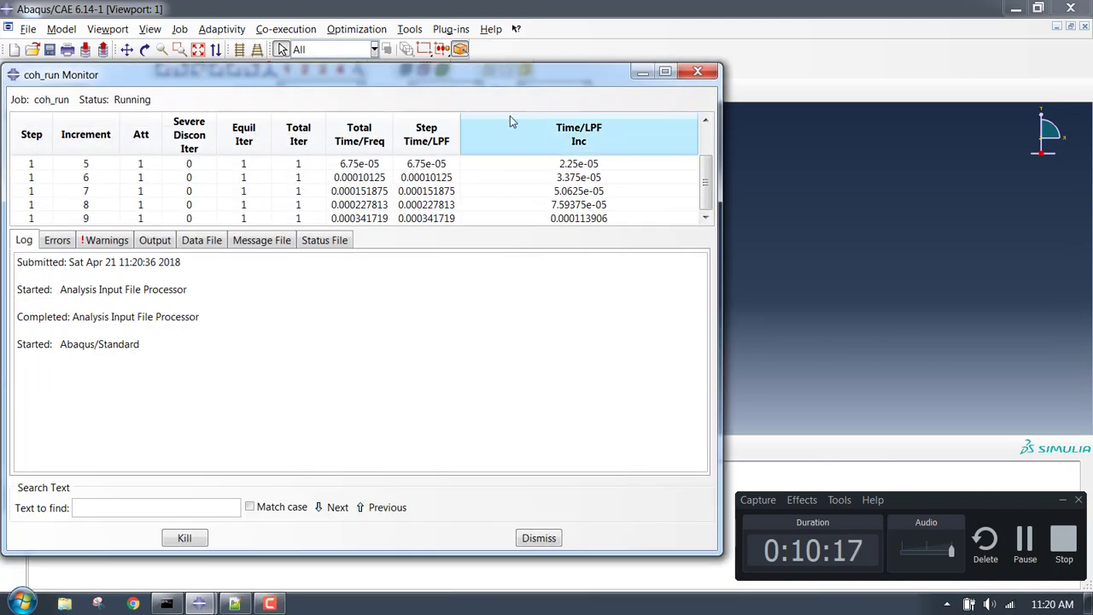
drag(517, 73, 680, 54)
drag(585, 192, 585, 375)
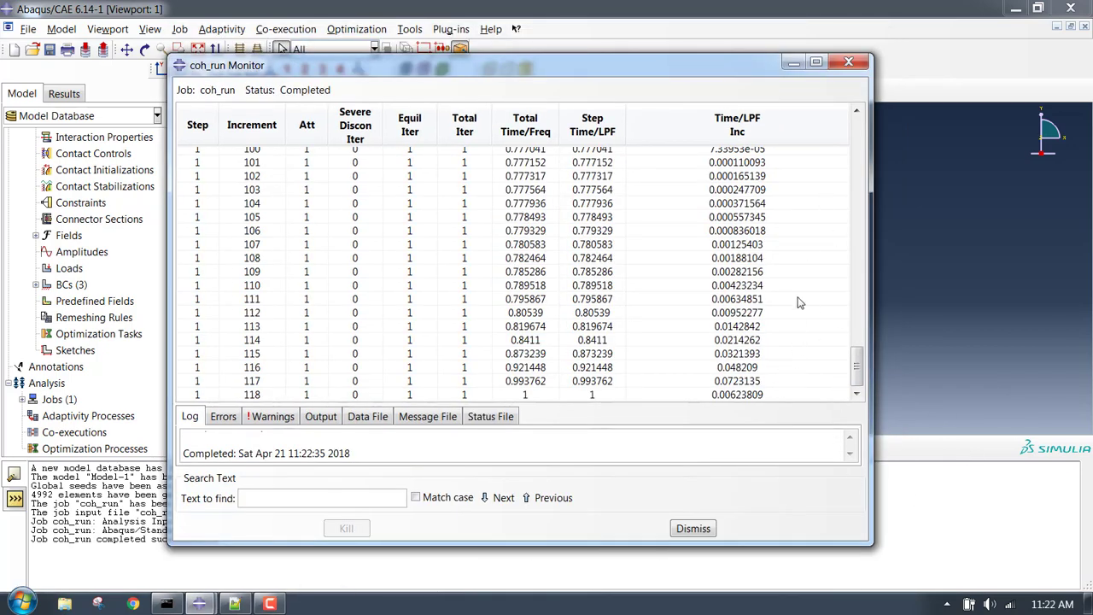
click(848, 65)
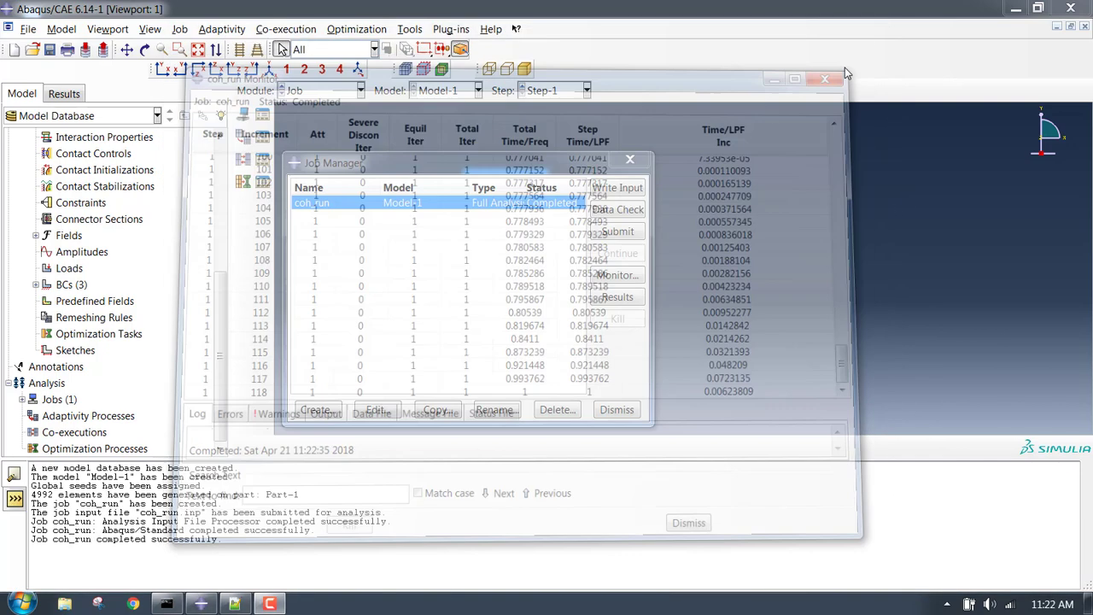
Open the coh_run results and plot Max. In-Plane Principal stress contours on the deformed plate.
click(633, 297)
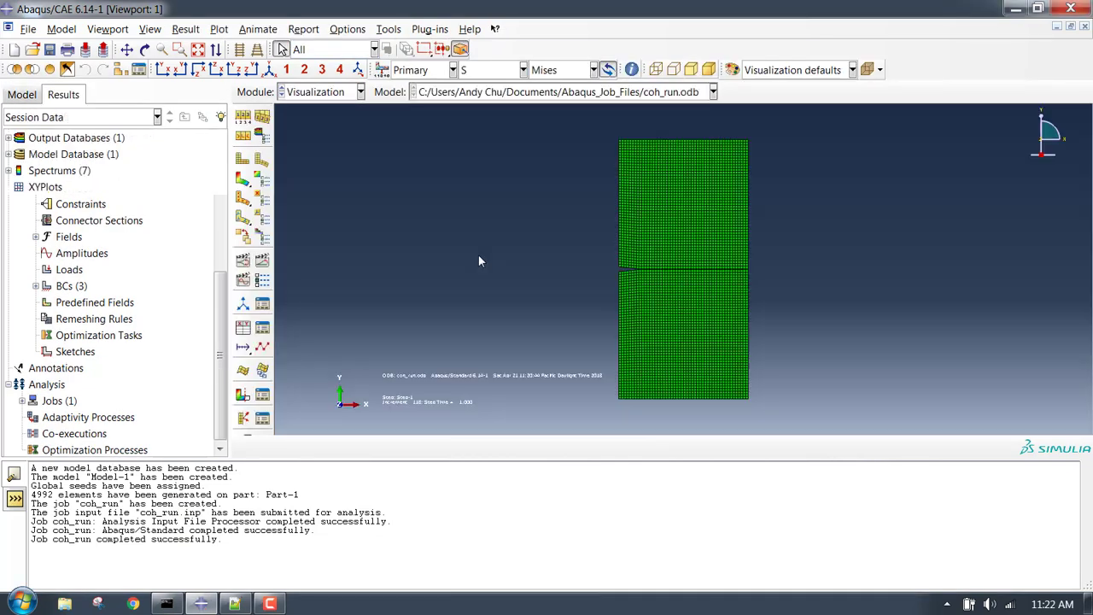
click(243, 179)
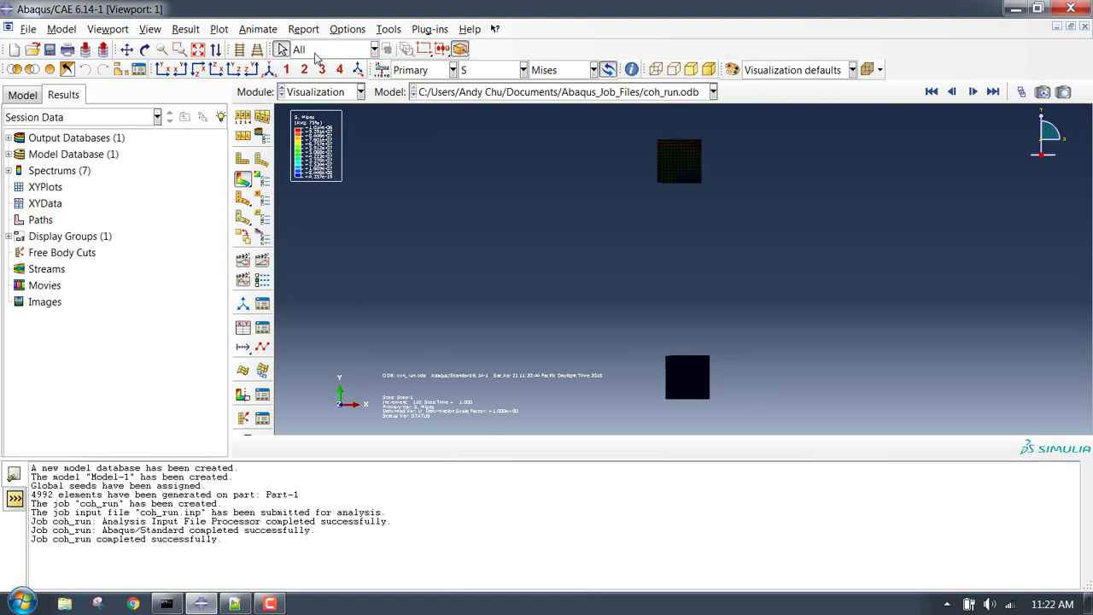
click(179, 30)
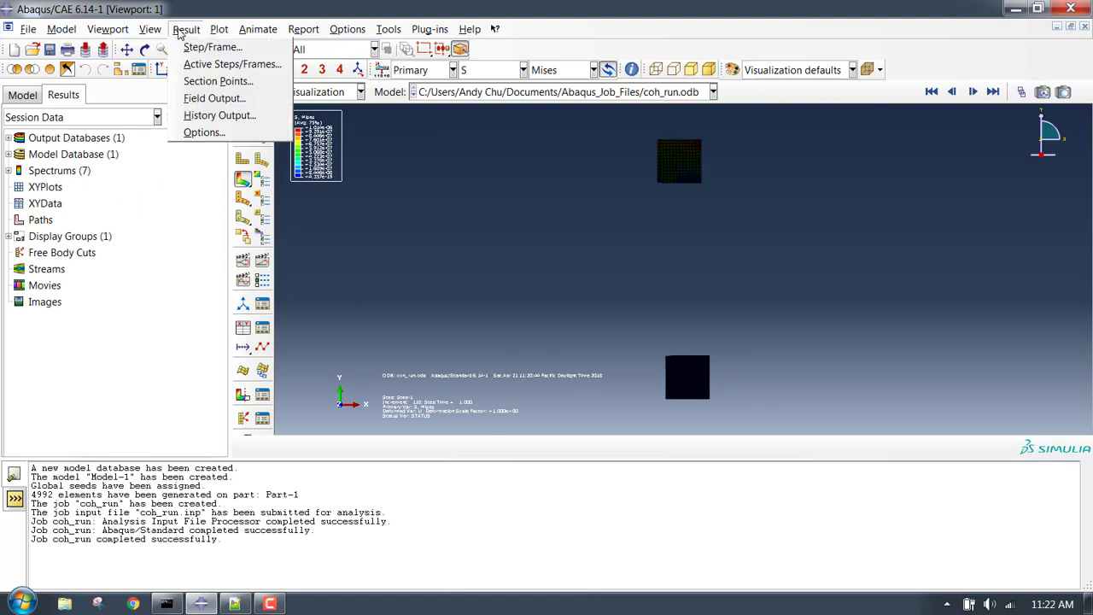
click(404, 245)
click(486, 70)
click(585, 73)
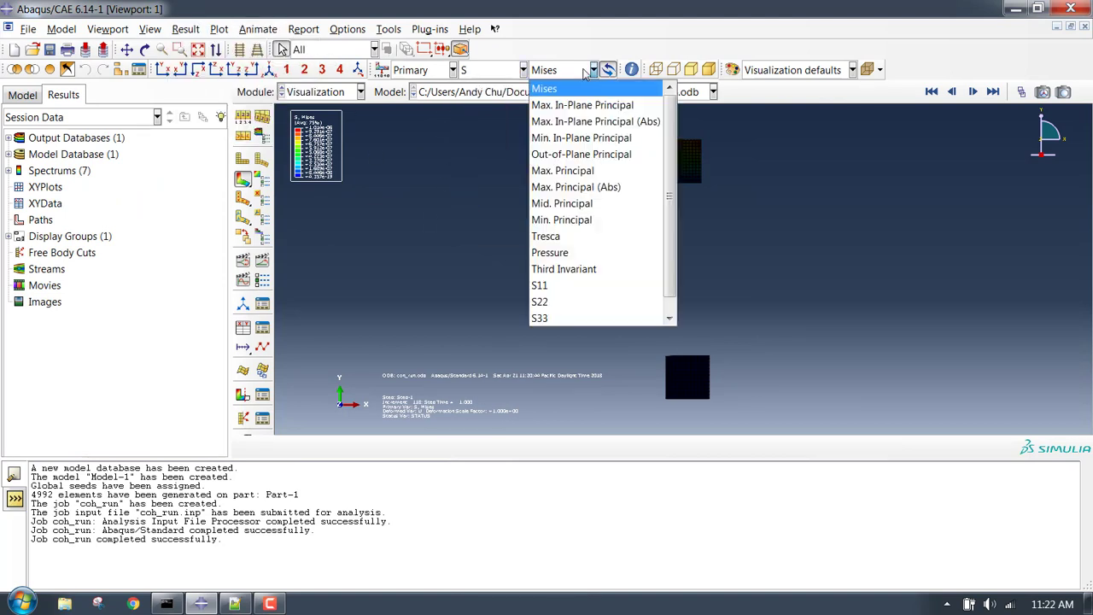
click(621, 106)
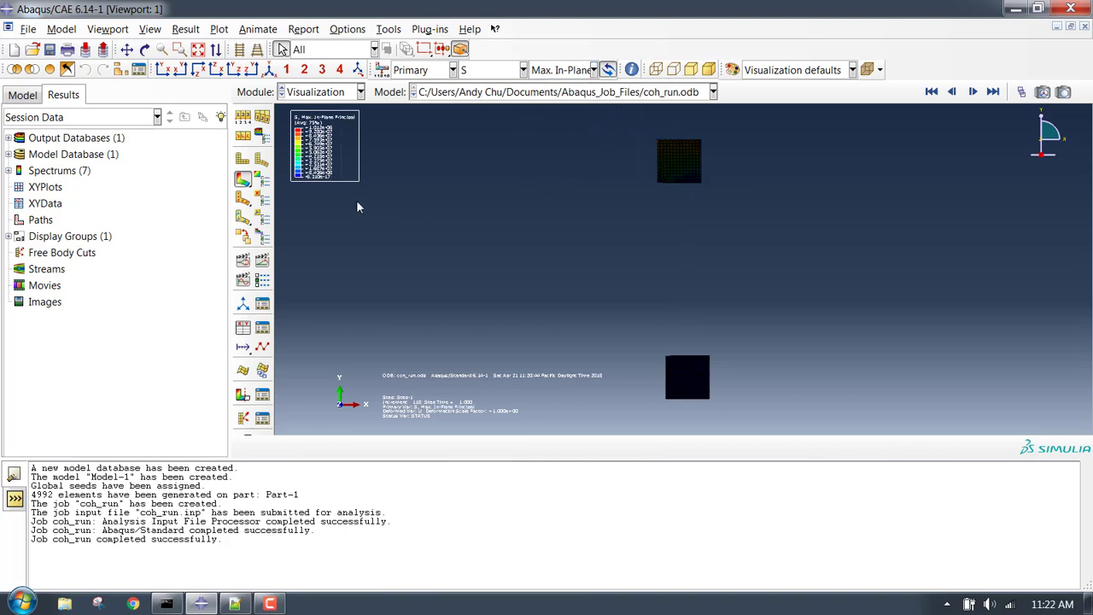
Preview the time-history animation of the stress contour, then stop it.
scroll(697, 261, down, 7)
scroll(682, 274, up, 9)
scroll(706, 370, down, 3)
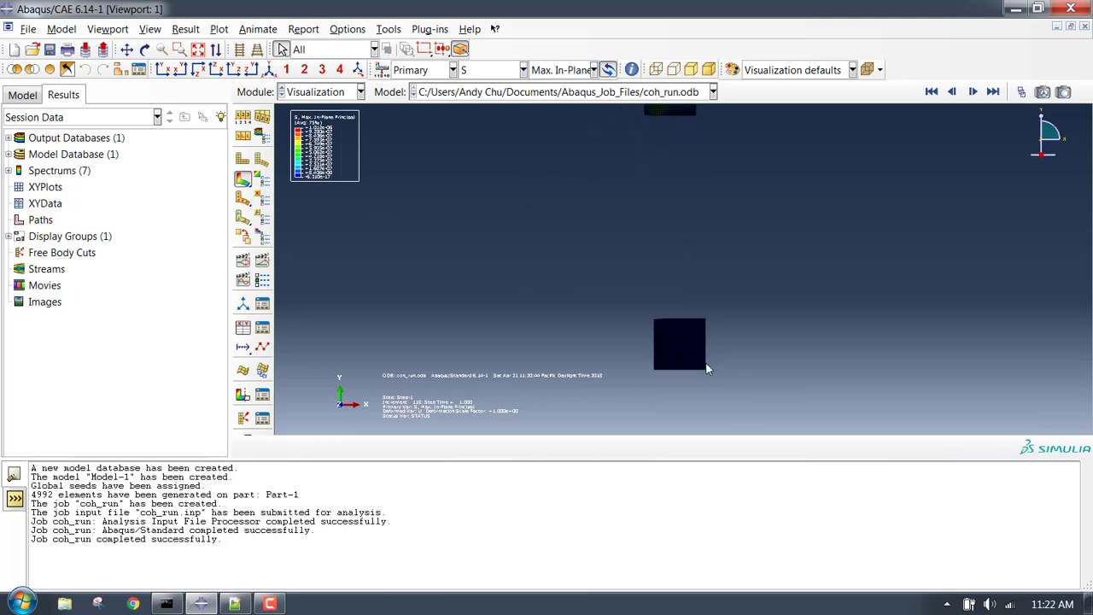
scroll(704, 358, down, 2)
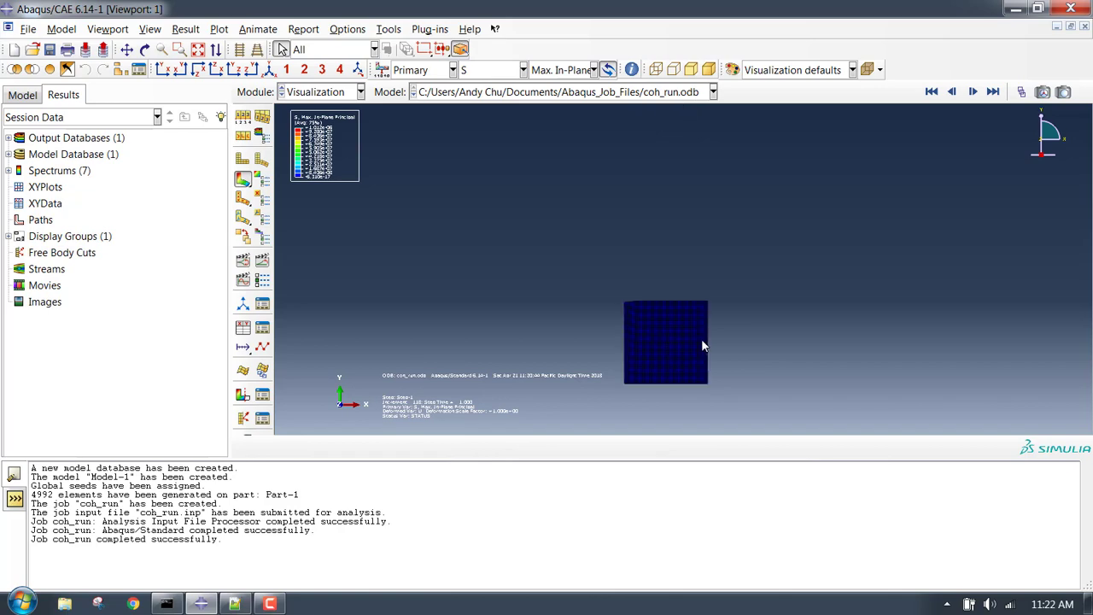
click(263, 264)
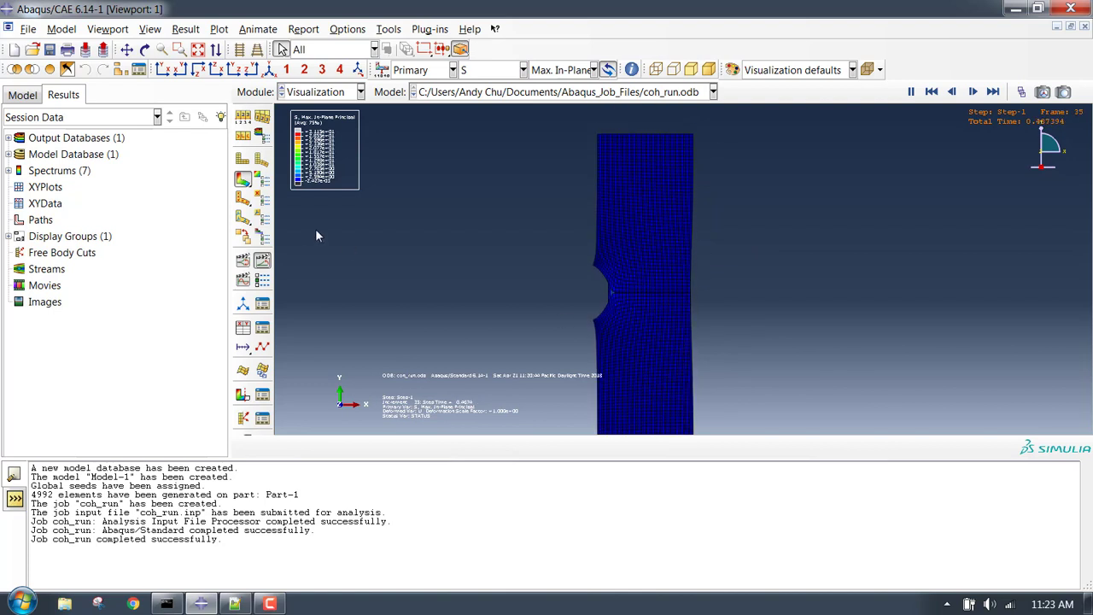
click(265, 265)
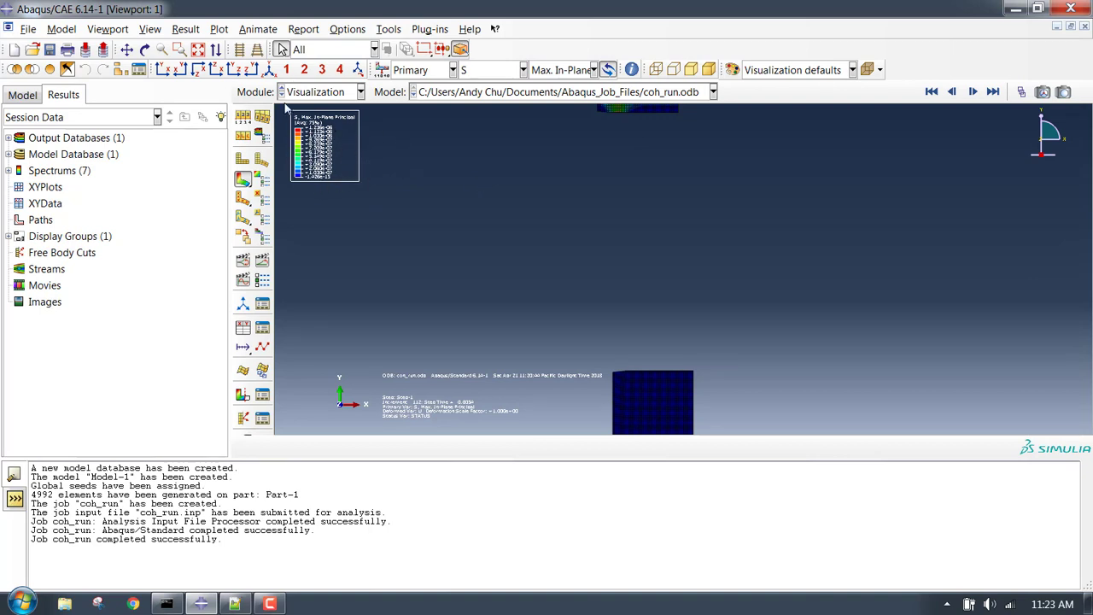
click(149, 29)
mouse_move(109, 29)
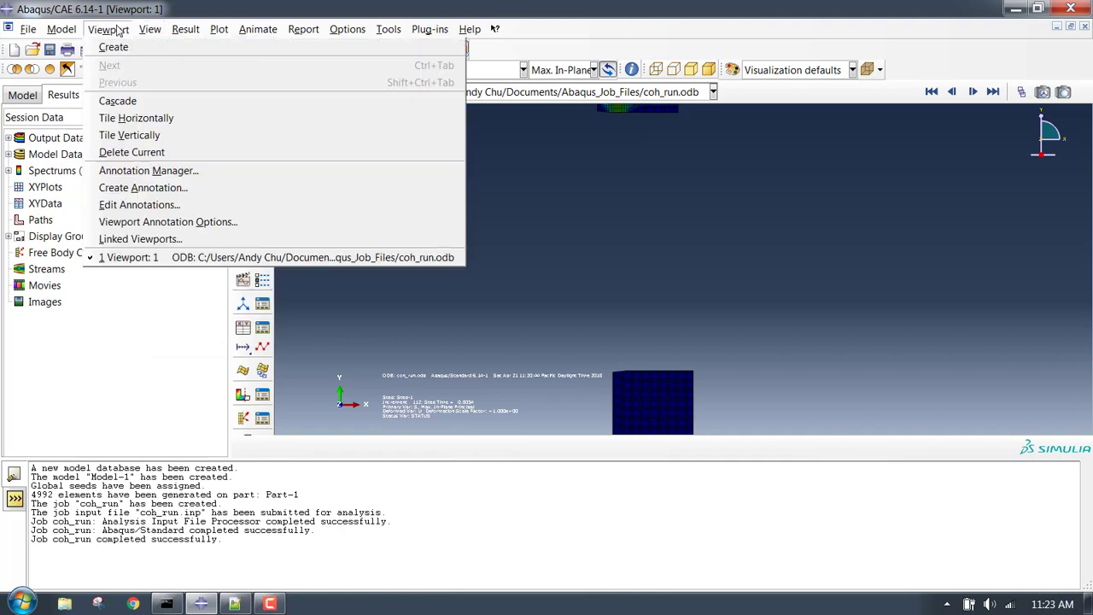
Hide the triad, title block, state block and text annotations in the viewport.
click(173, 223)
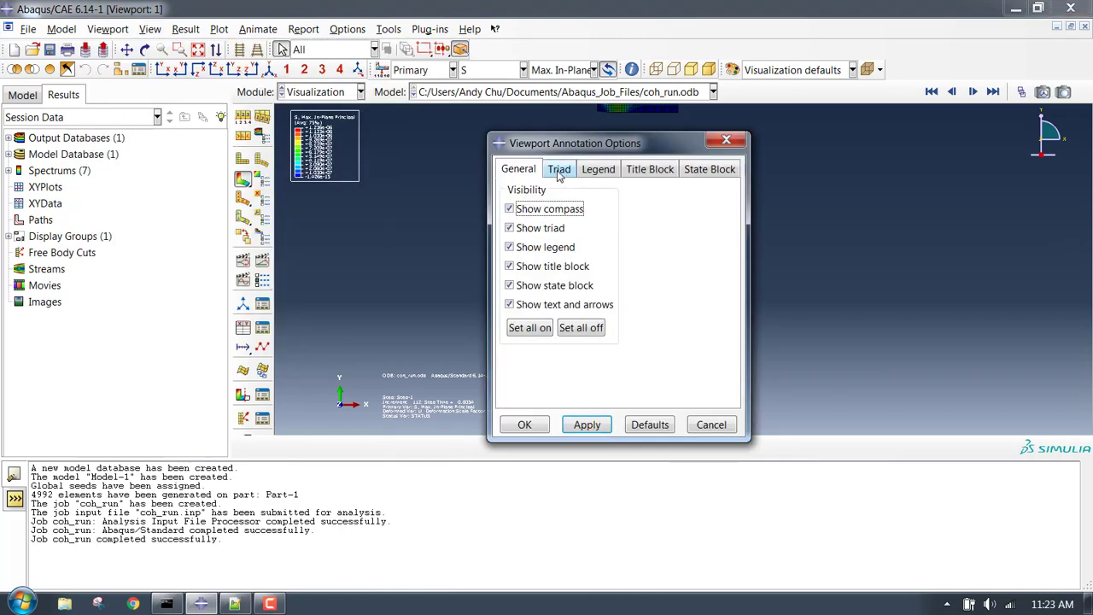
click(550, 228)
click(551, 266)
click(551, 285)
click(552, 304)
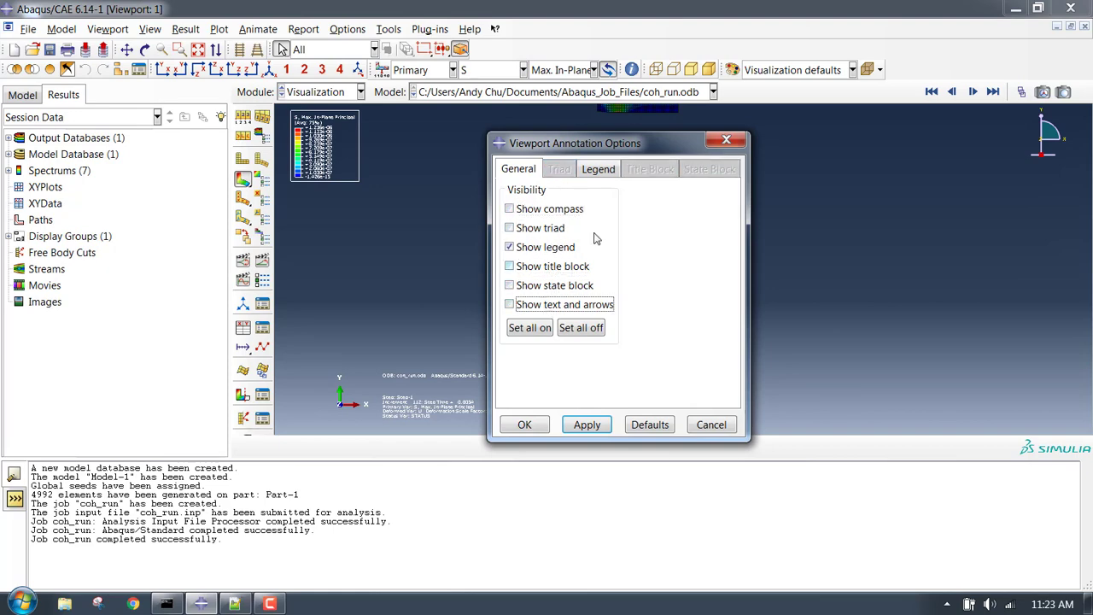
Set the legend font size to 24 points and apply the annotation changes.
click(599, 169)
click(621, 269)
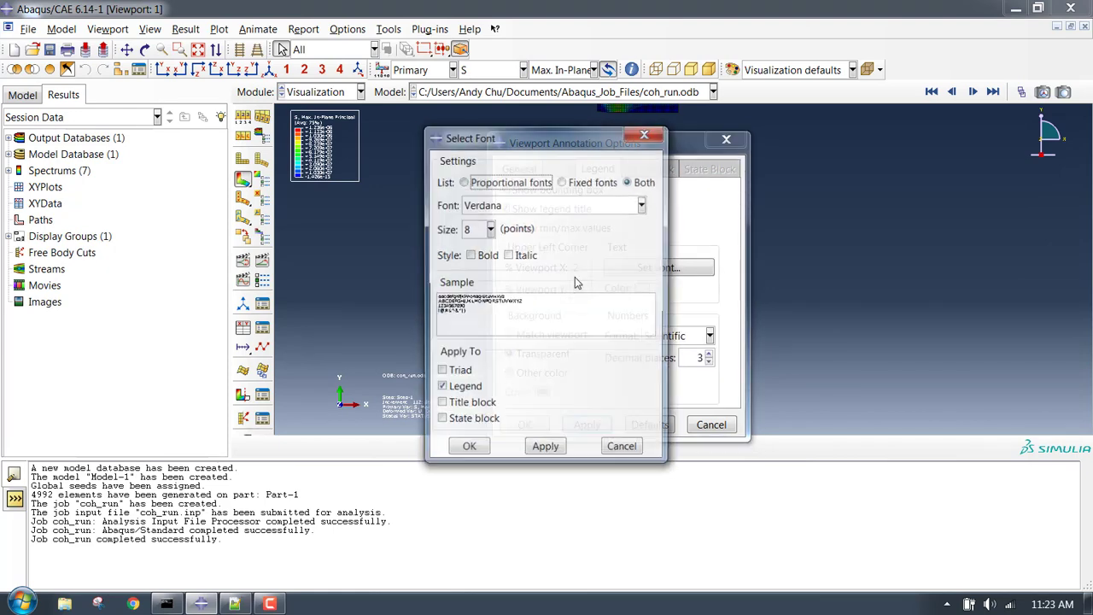
click(489, 228)
click(470, 333)
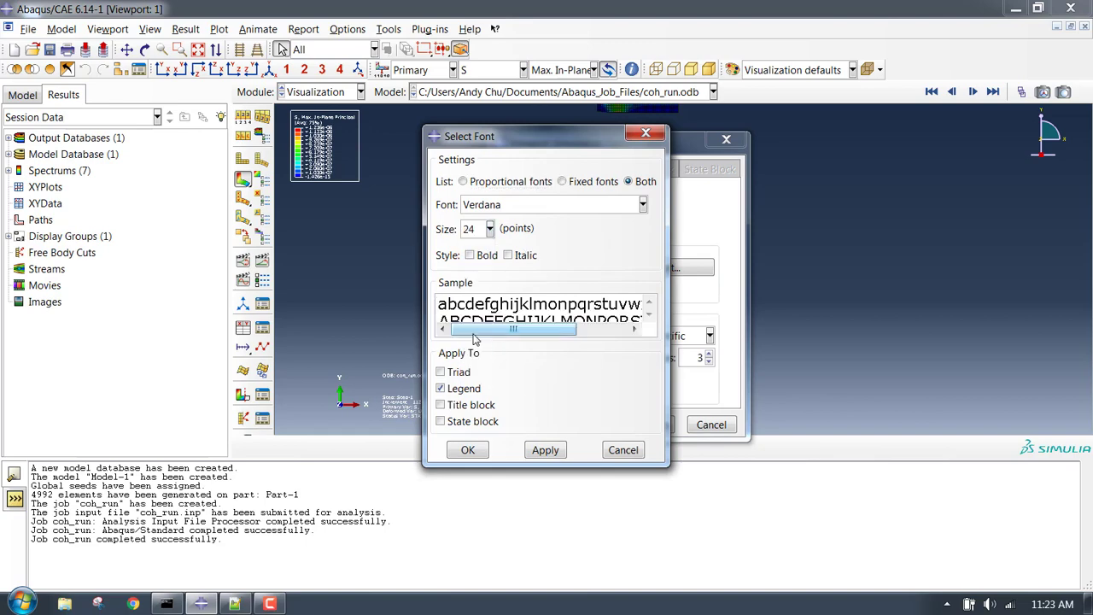
click(545, 450)
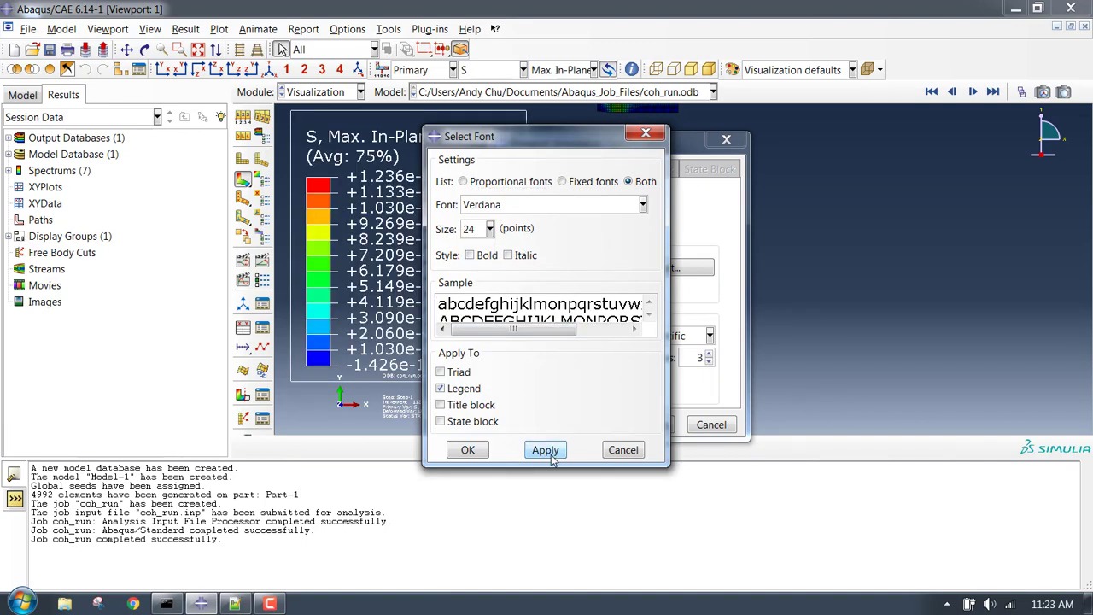
click(468, 450)
click(524, 425)
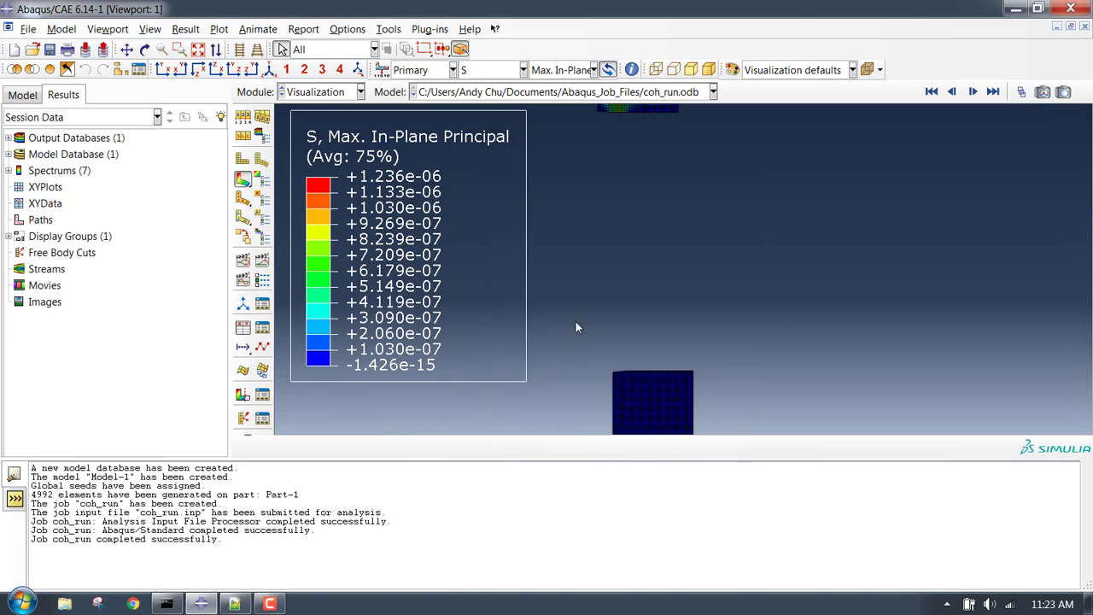
Replay the Step-1 stress contour animation with the enlarged legend, reaching +3.115e+01.
scroll(614, 297, down, 3)
scroll(700, 347, up, 2)
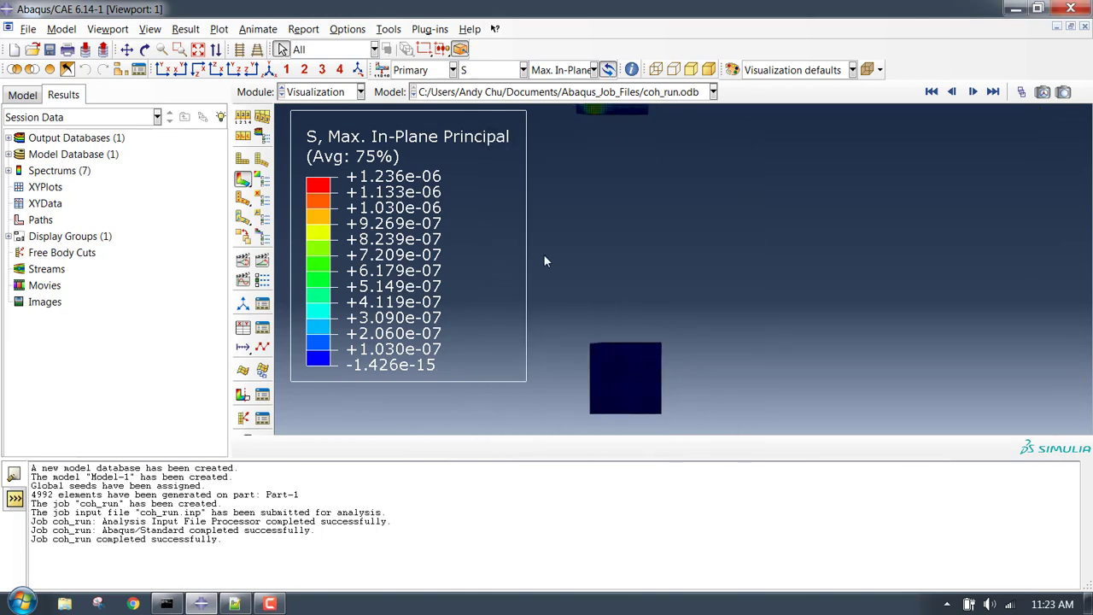
scroll(521, 247, down, 1)
click(262, 259)
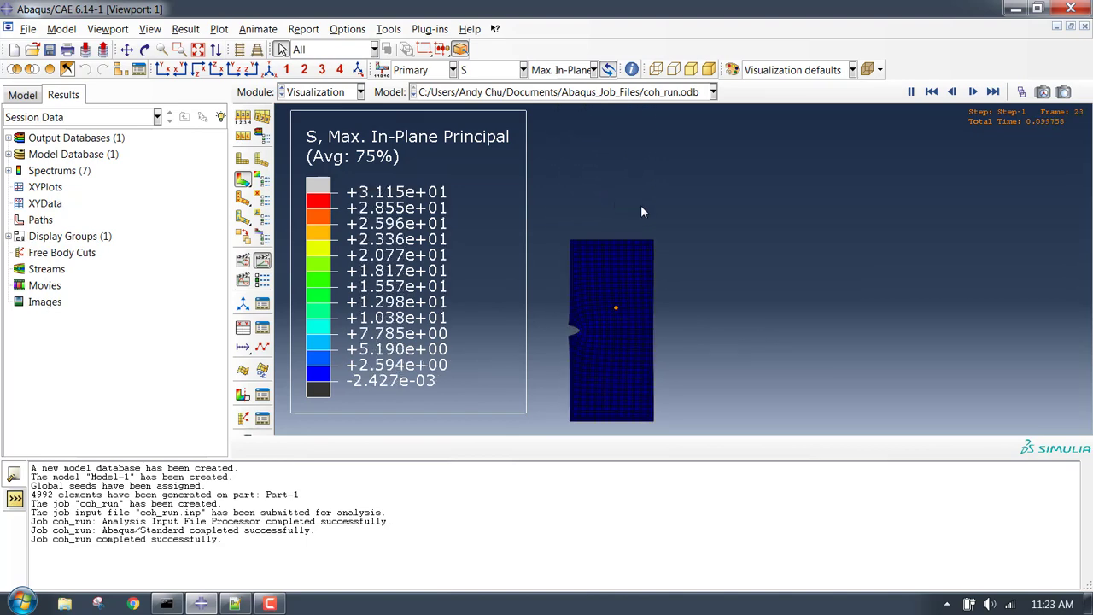
click(270, 603)
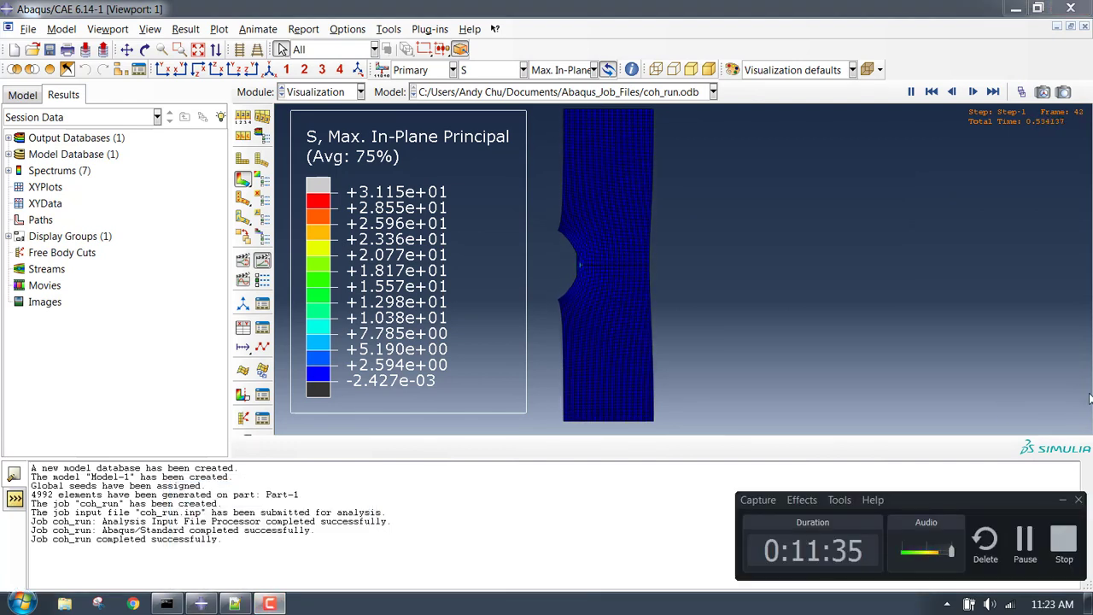